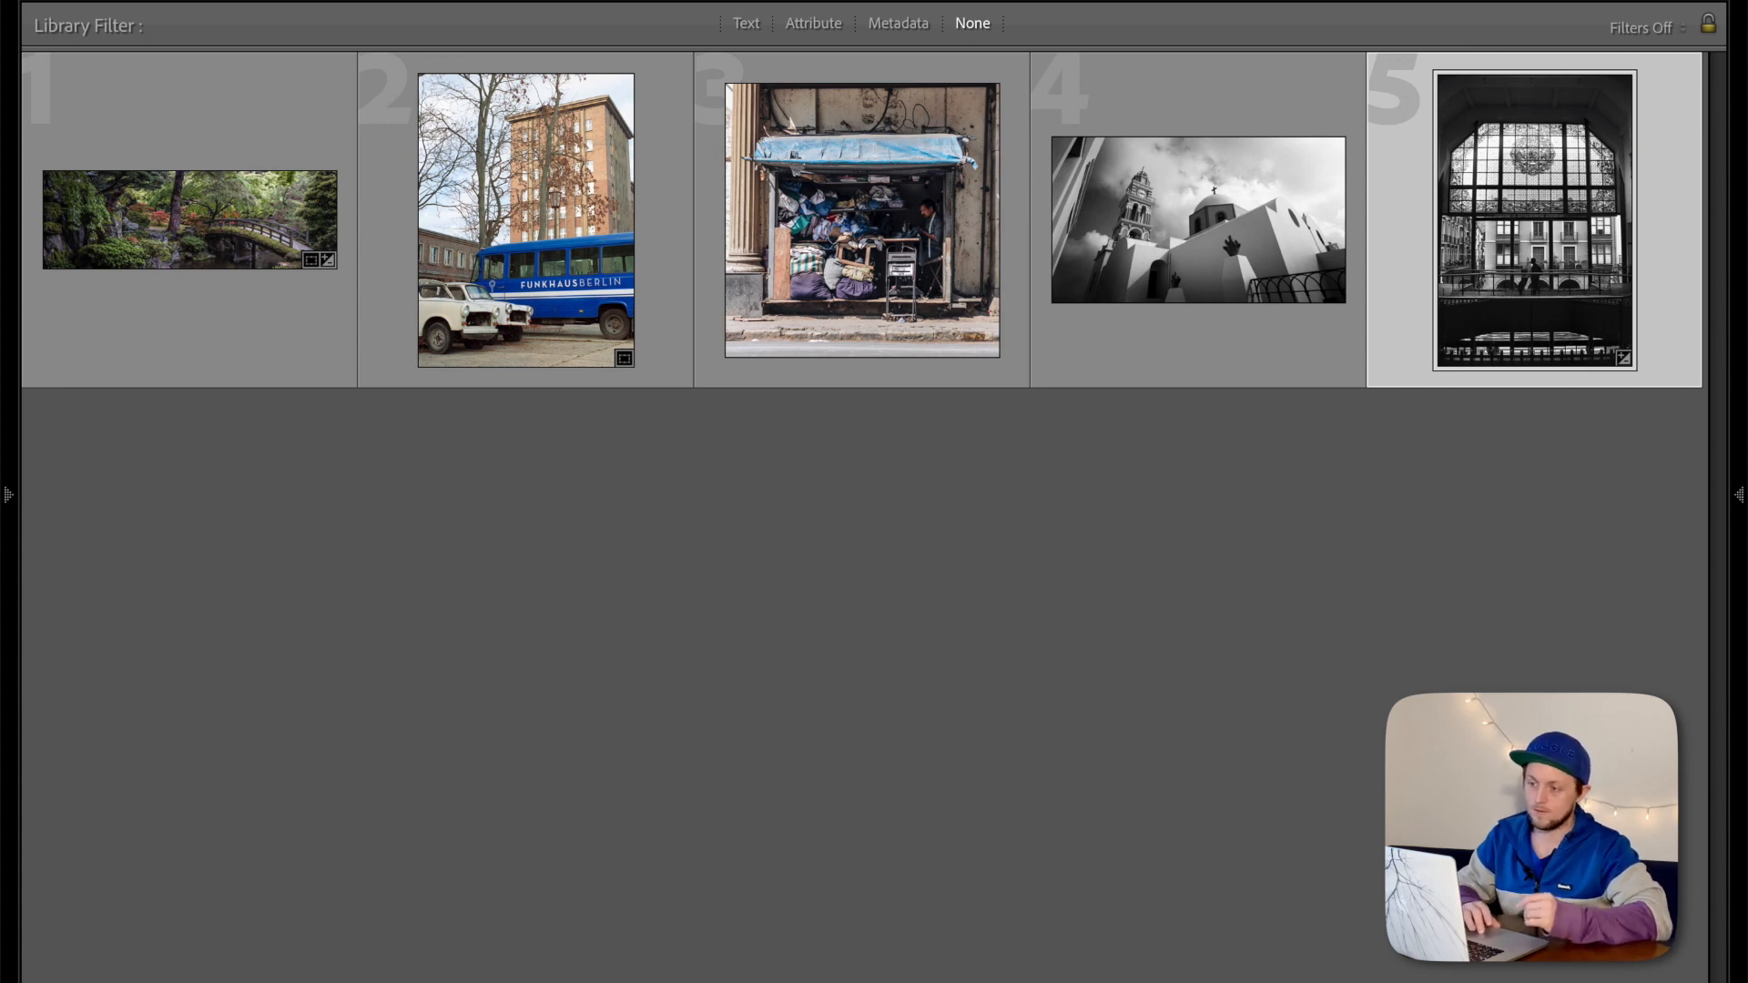
Select all five photos in the library and open the export settings for them
click(339, 154)
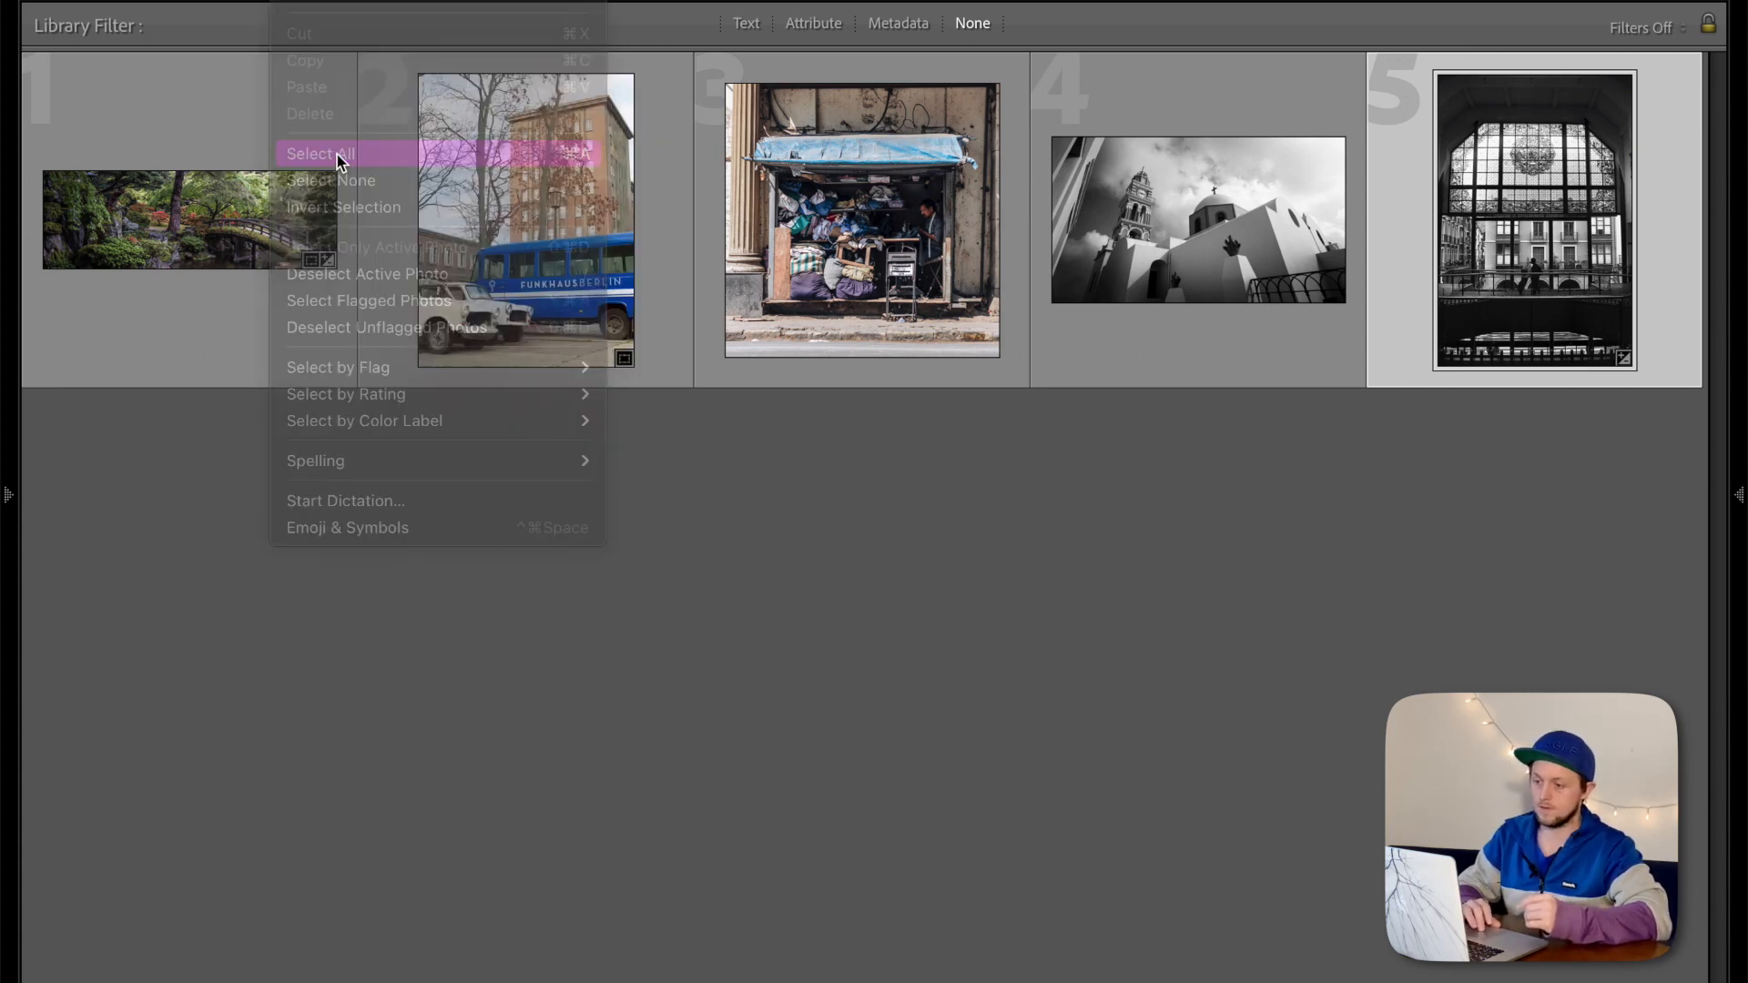
click(244, 1)
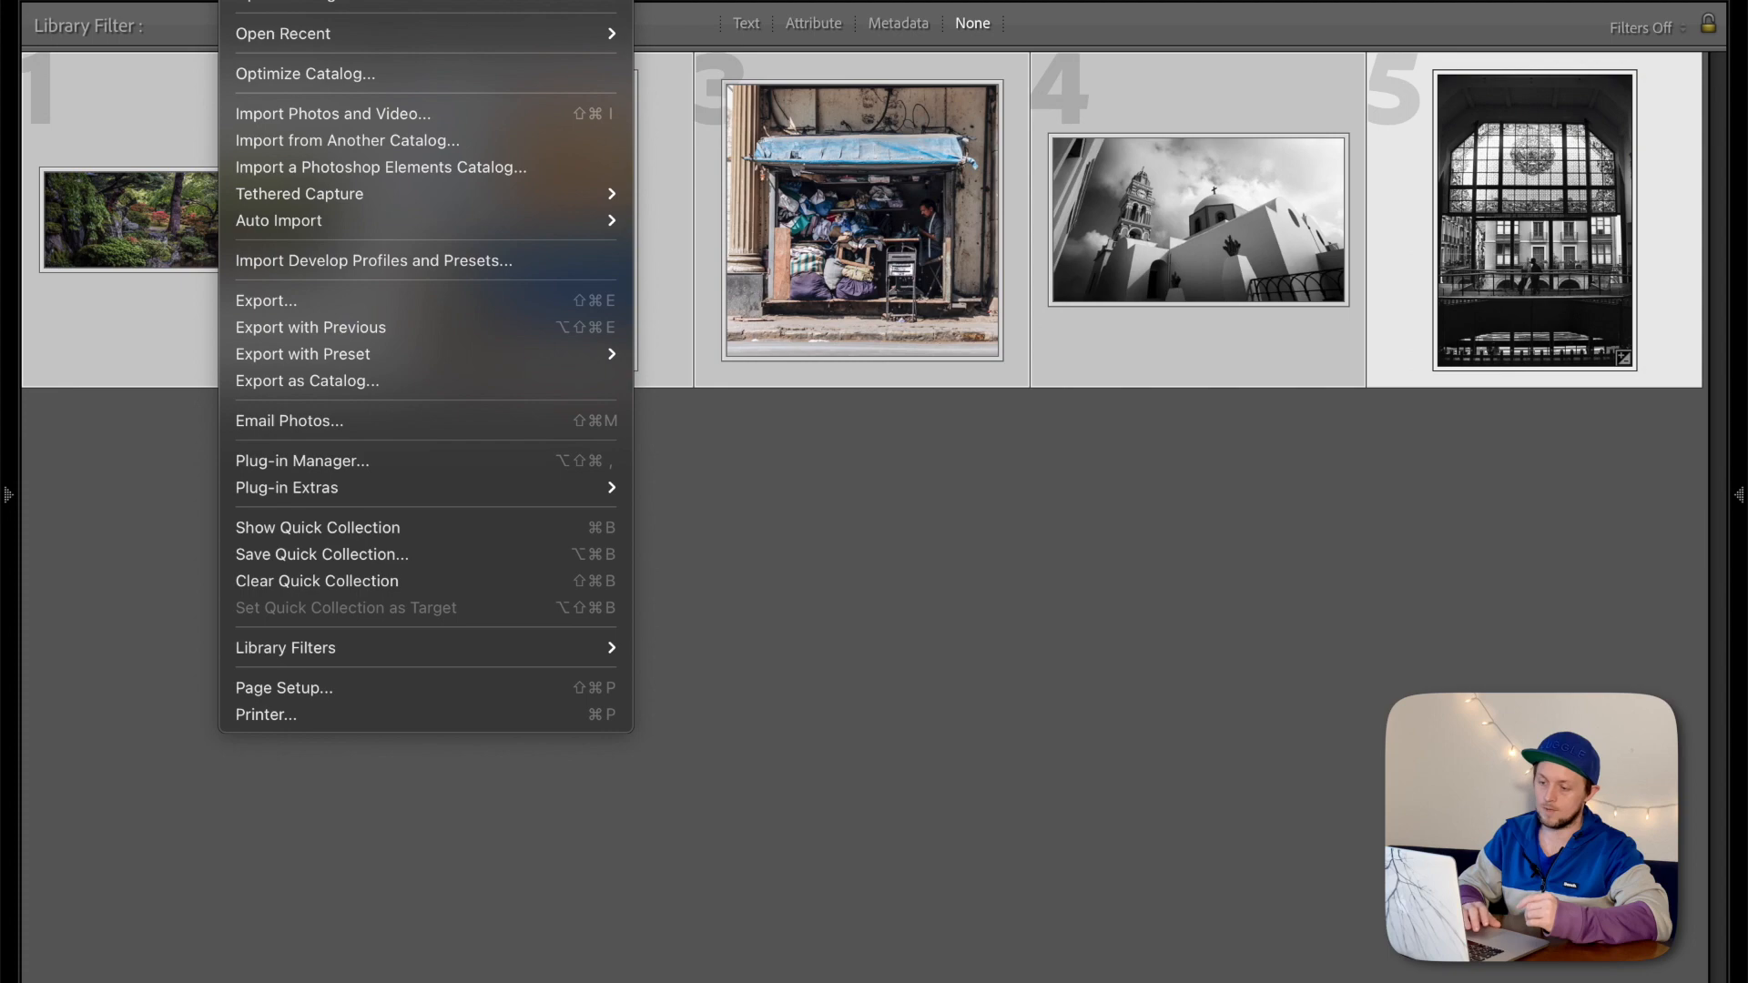
click(281, 302)
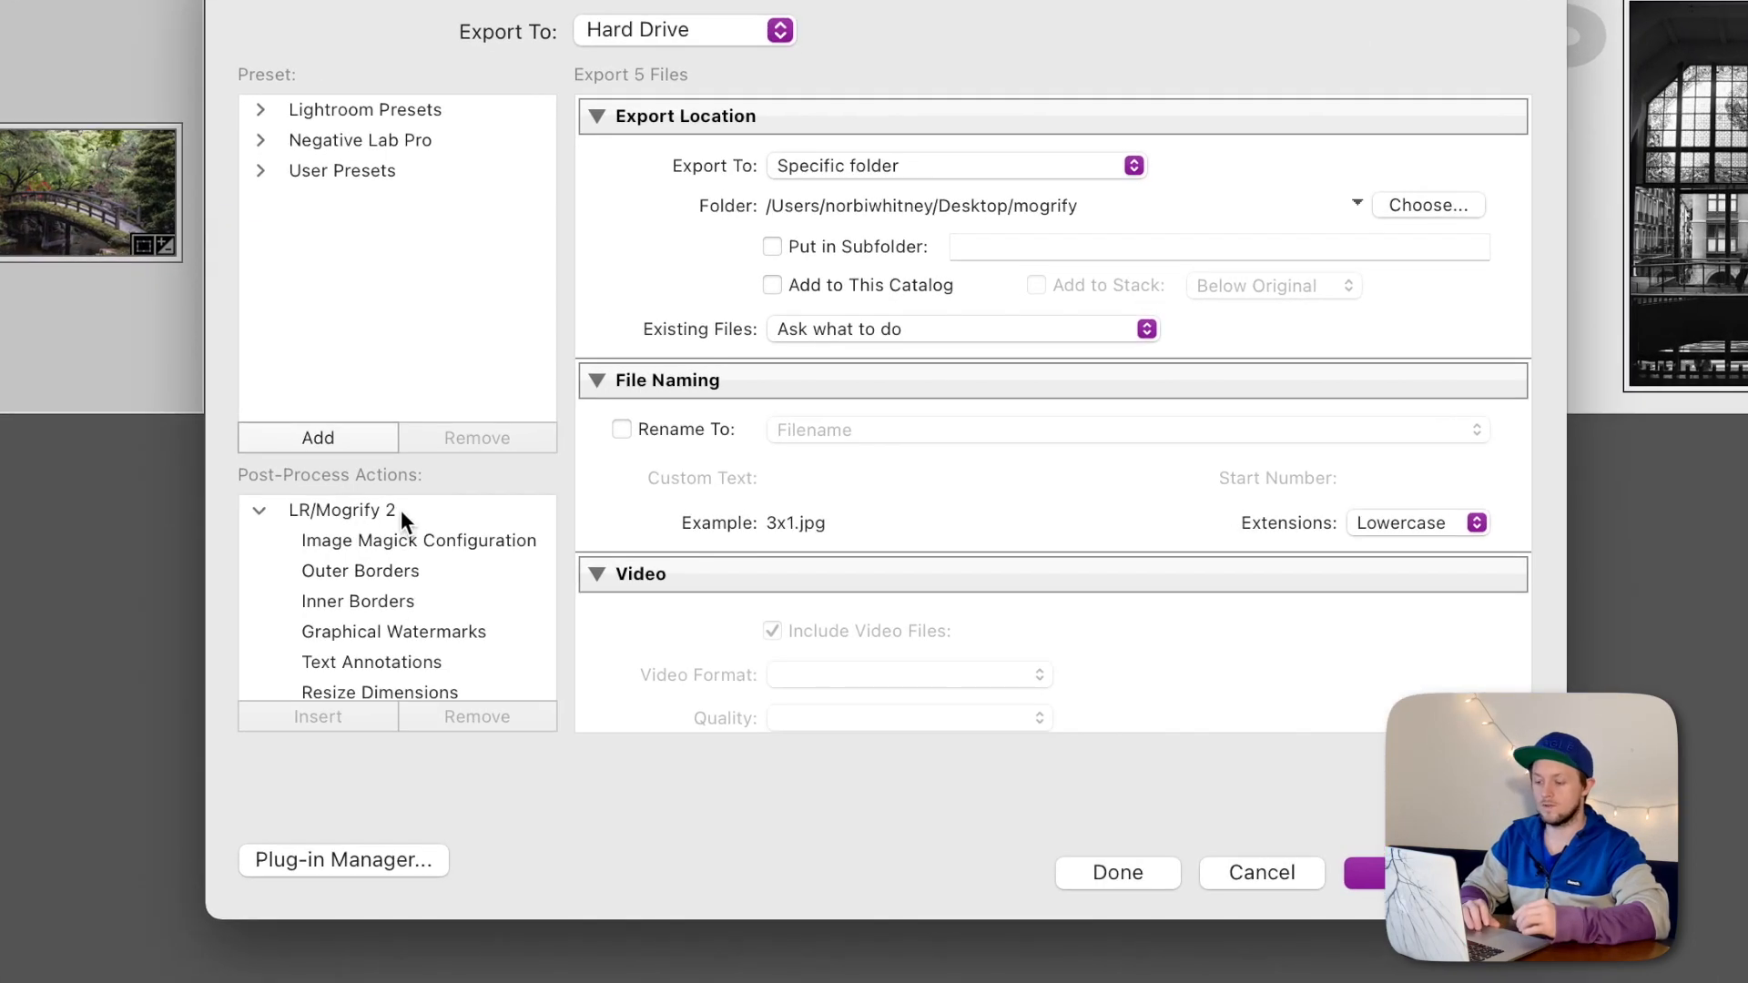
Add the LR/Mogrify 2 Resize Dimensions post-process action to the export
scroll(504, 462, down, 3)
scroll(506, 461, up, 1)
scroll(399, 564, up, 2)
scroll(397, 592, down, 3)
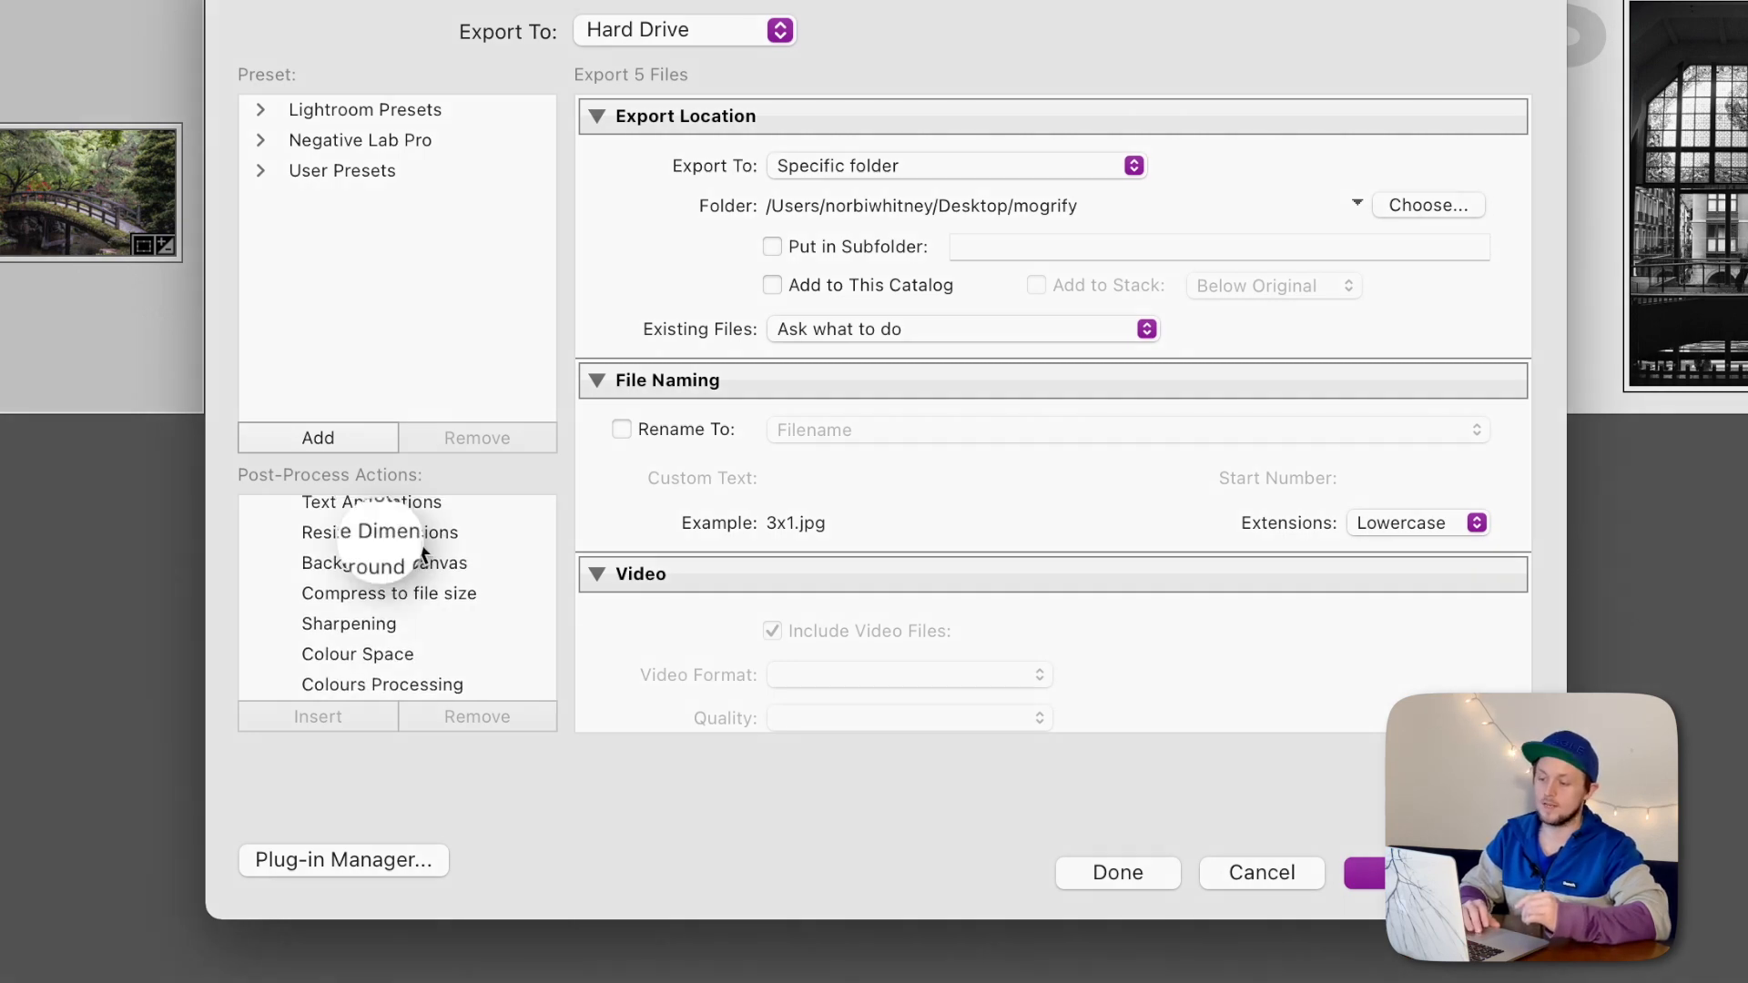
click(389, 534)
click(314, 716)
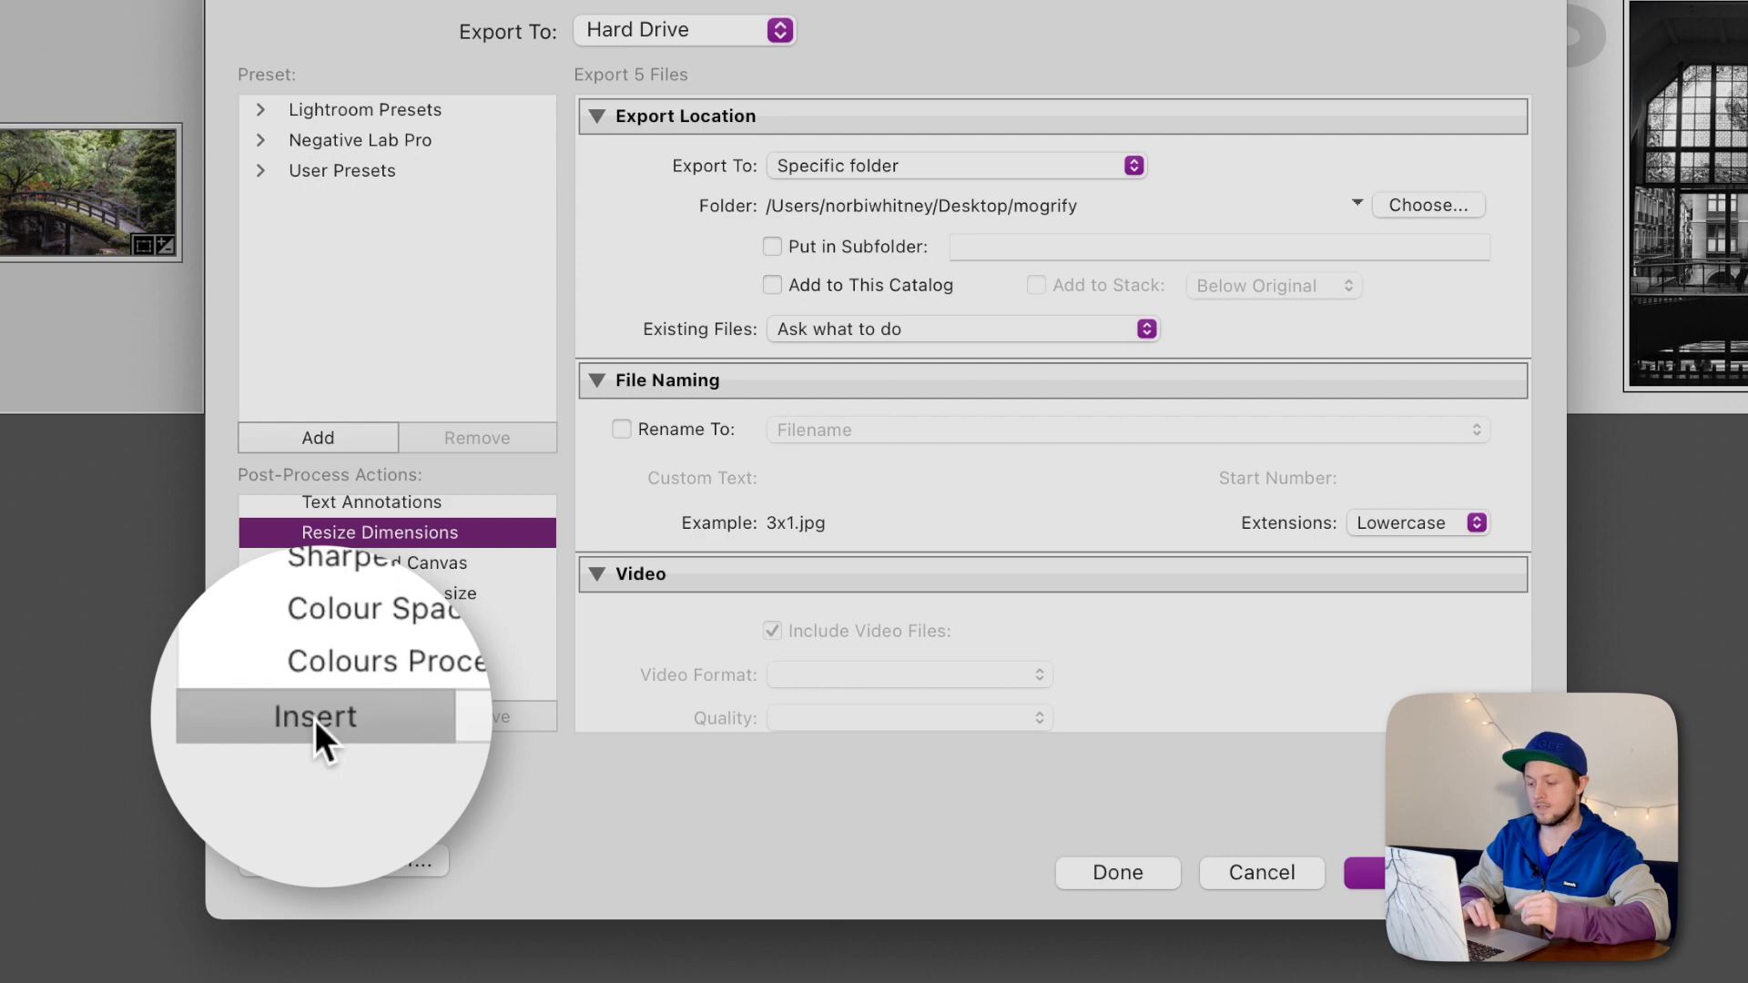
Enable Resize to Fit in the Image Sizing section of the export settings
scroll(947, 386, down, 15)
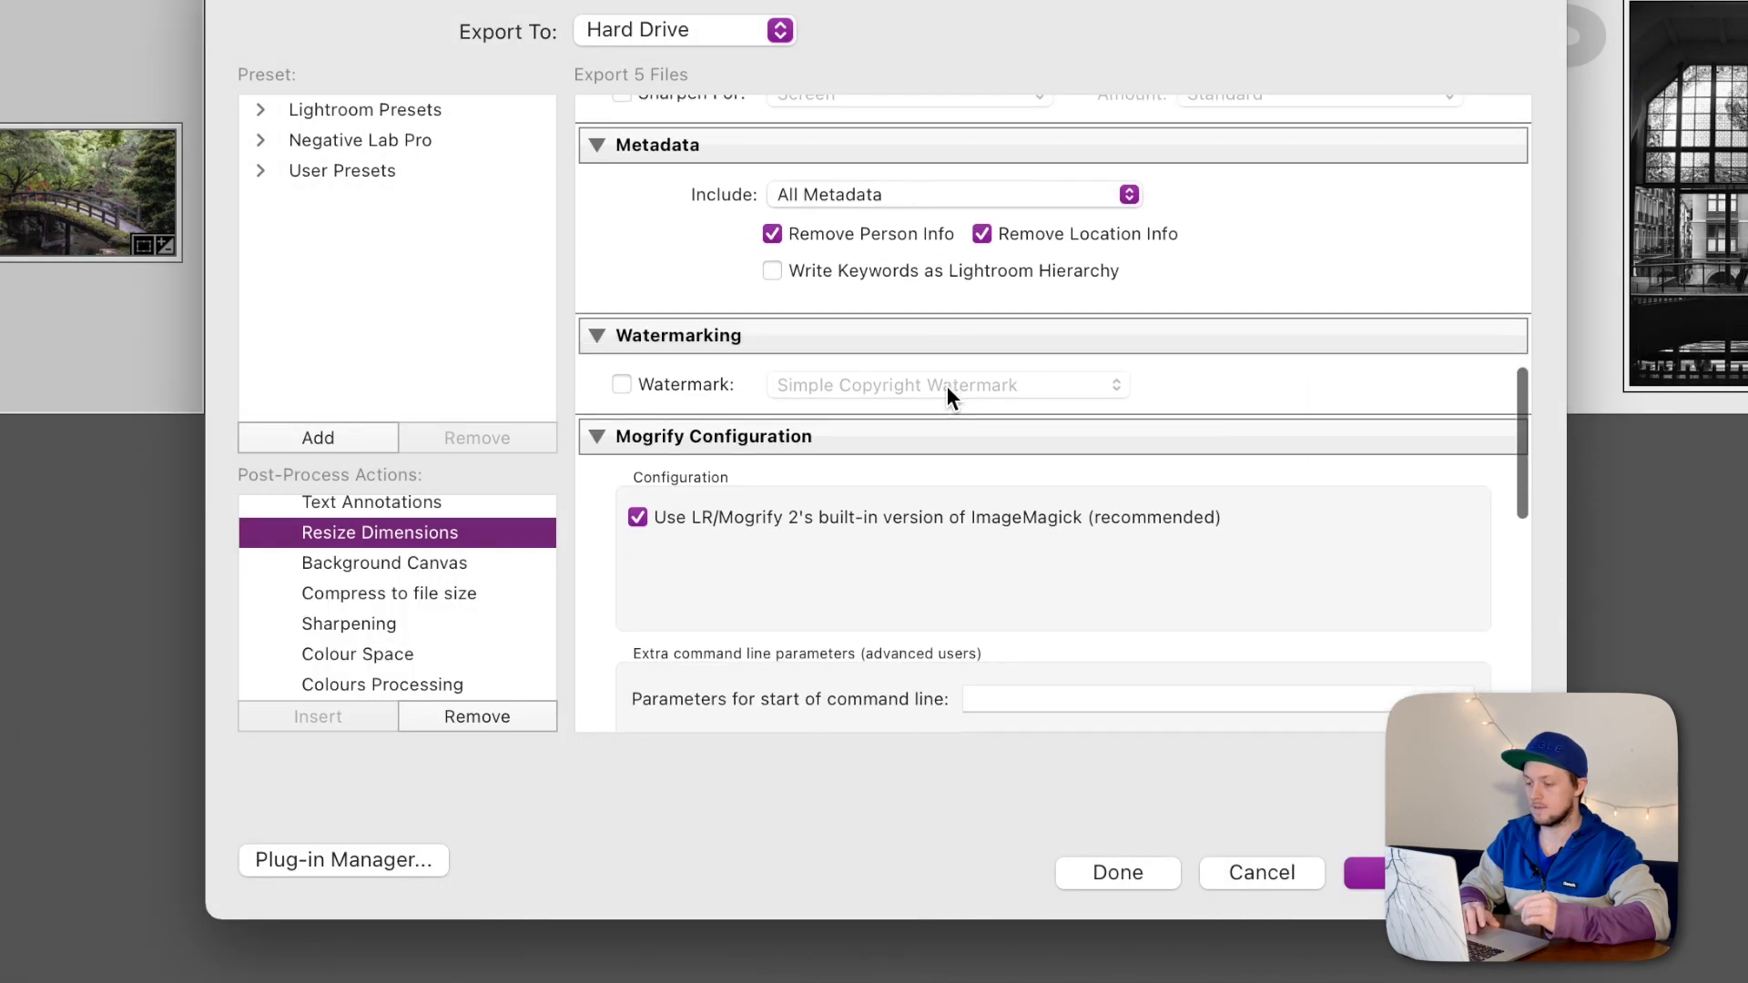
scroll(946, 386, down, 2)
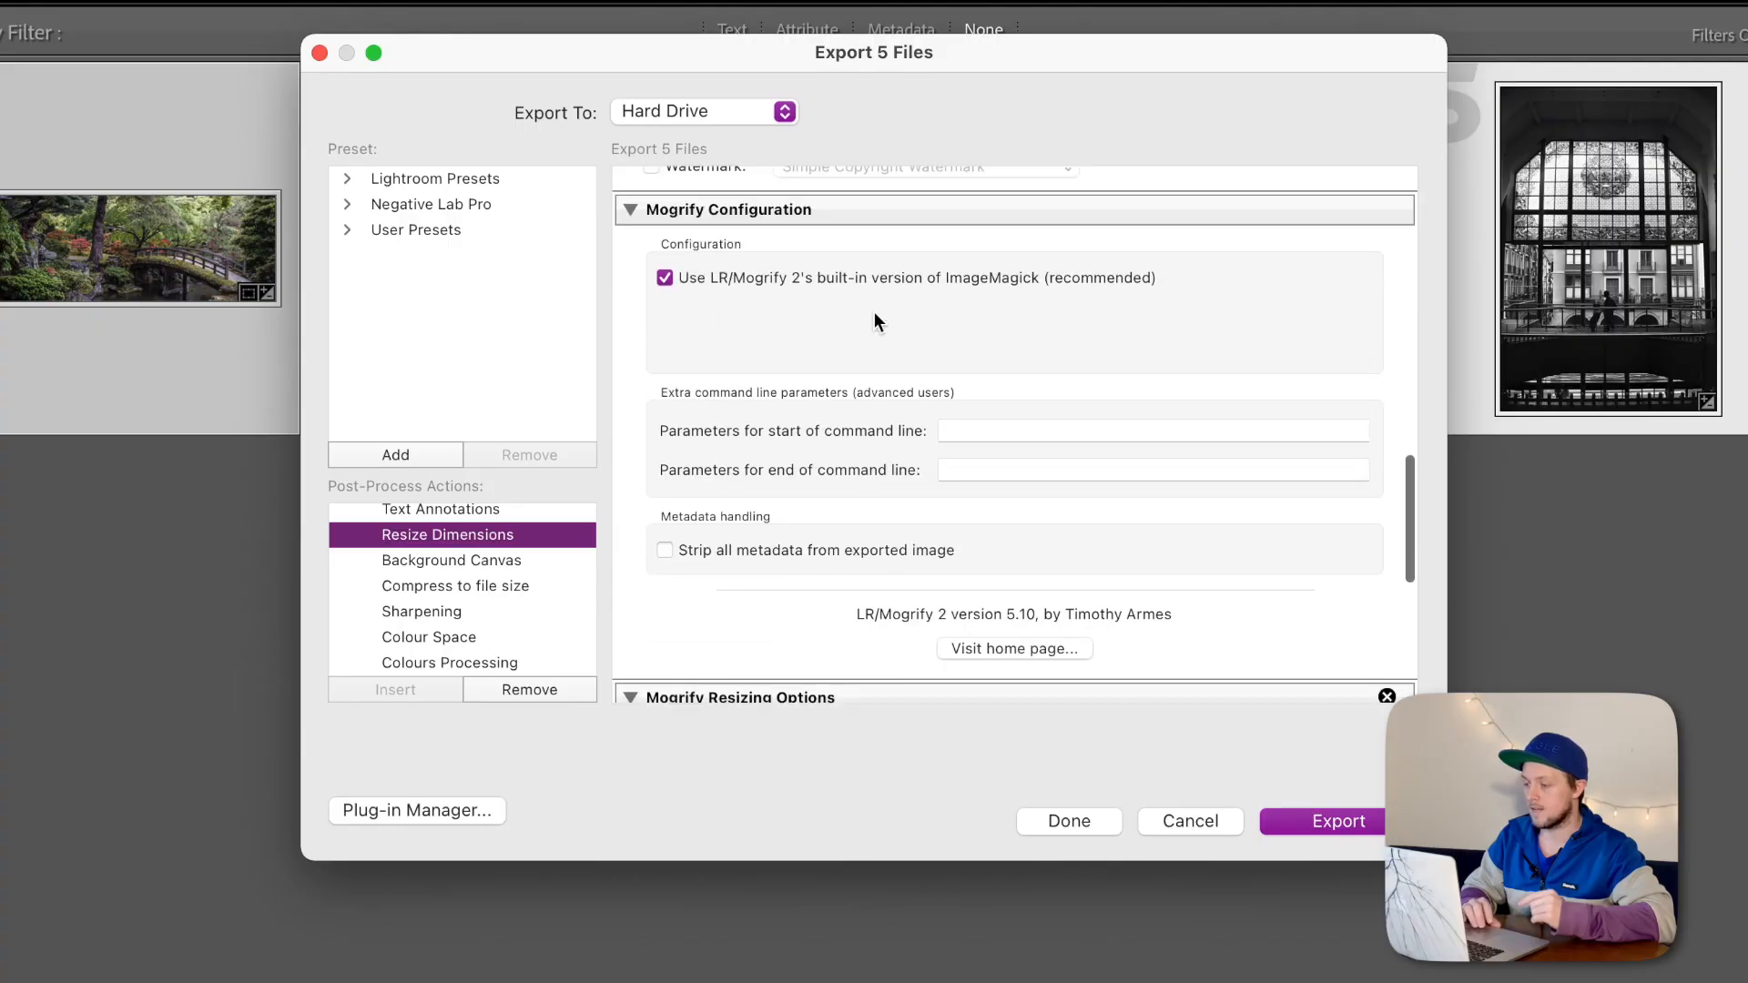
scroll(874, 311, up, 10)
scroll(874, 311, up, 2)
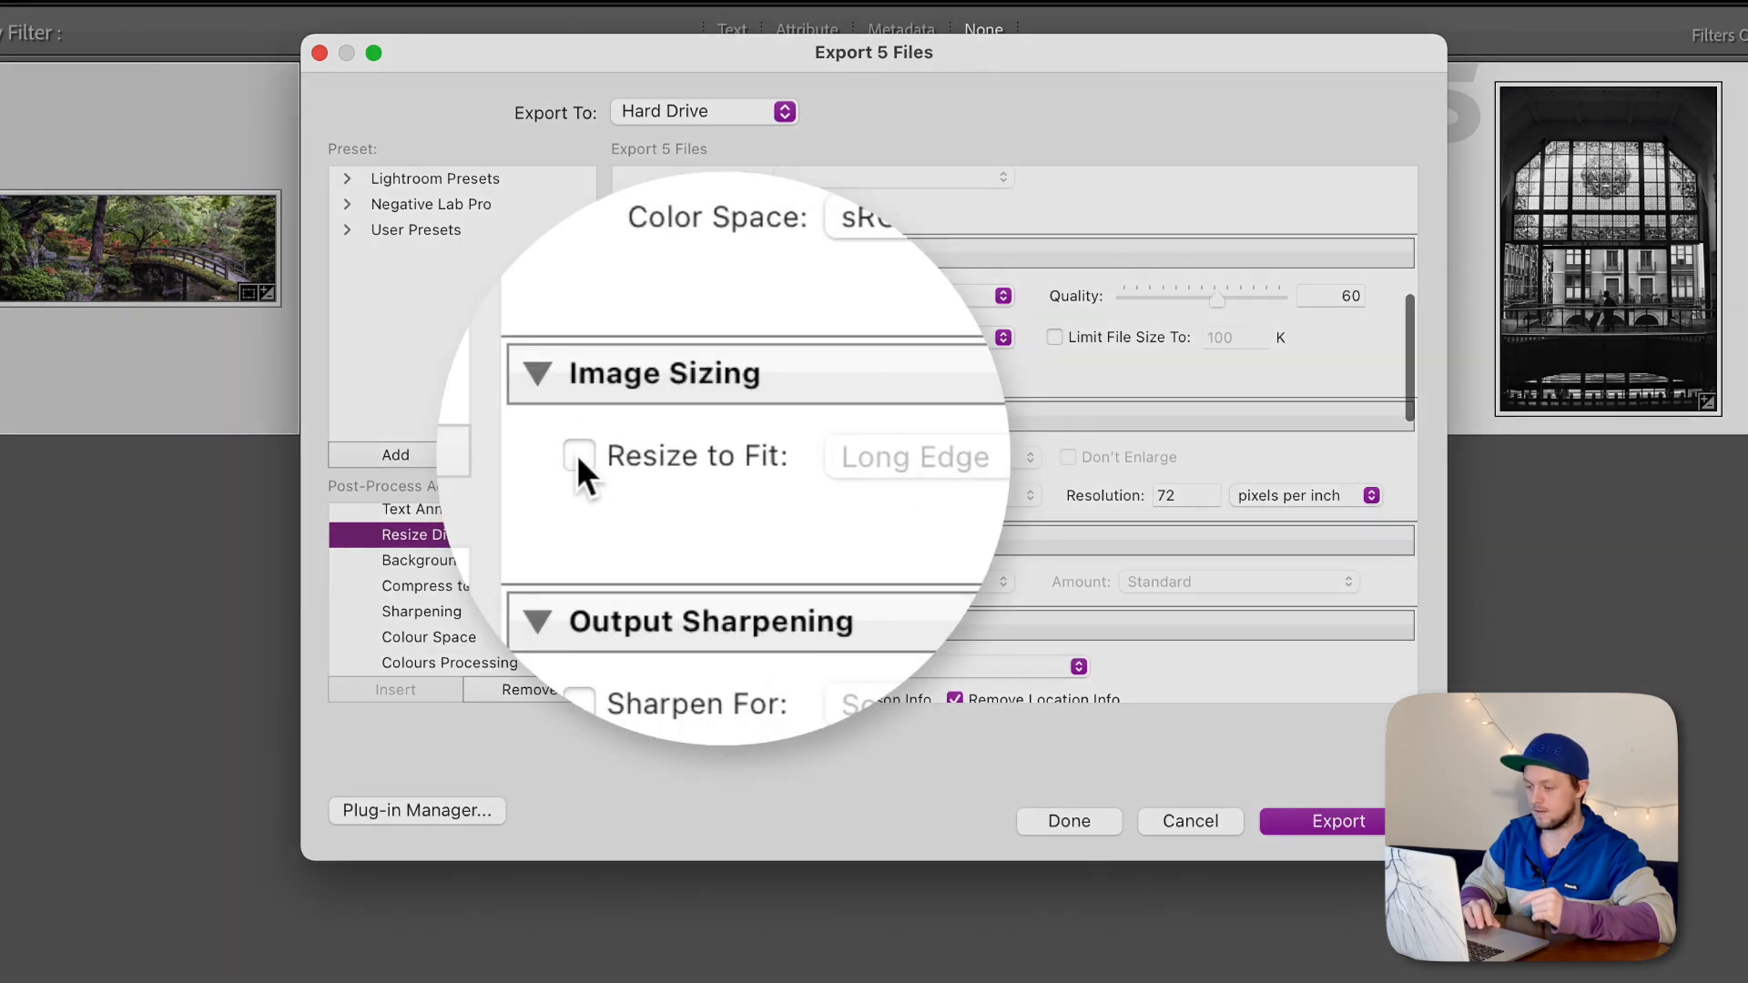
click(579, 456)
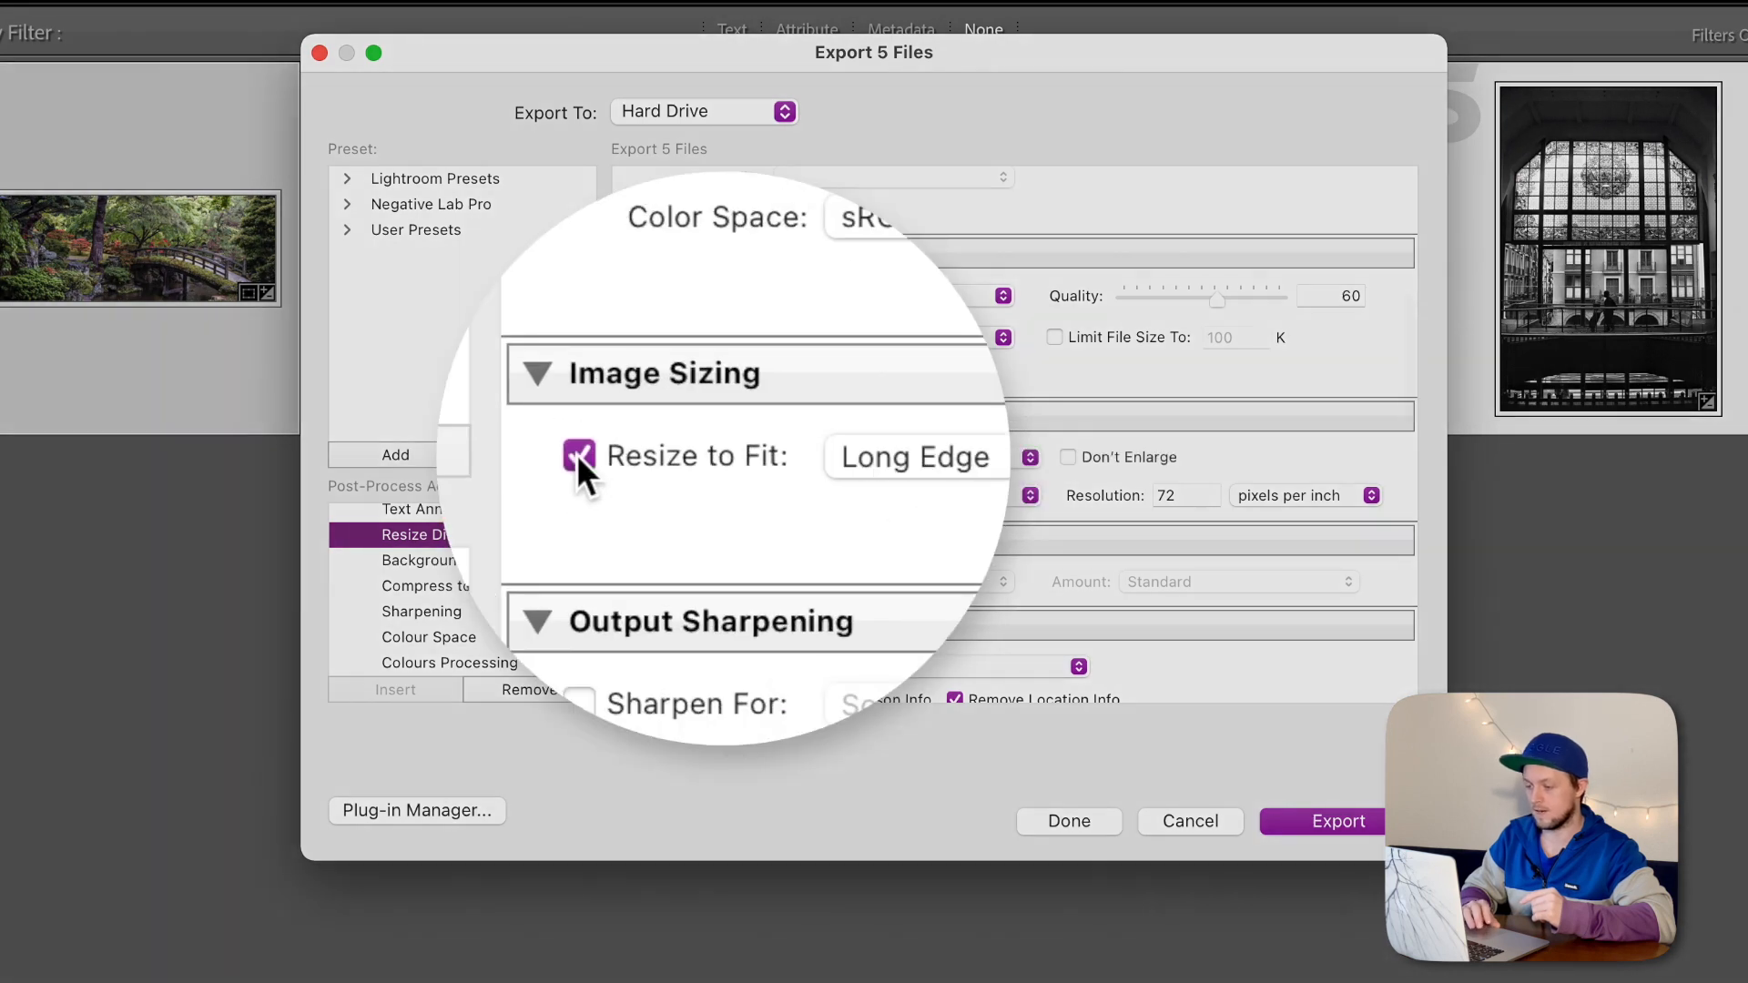
Add the LR/Mogrify 2 Background Canvas post-process action to the export
scroll(650, 456, down, 15)
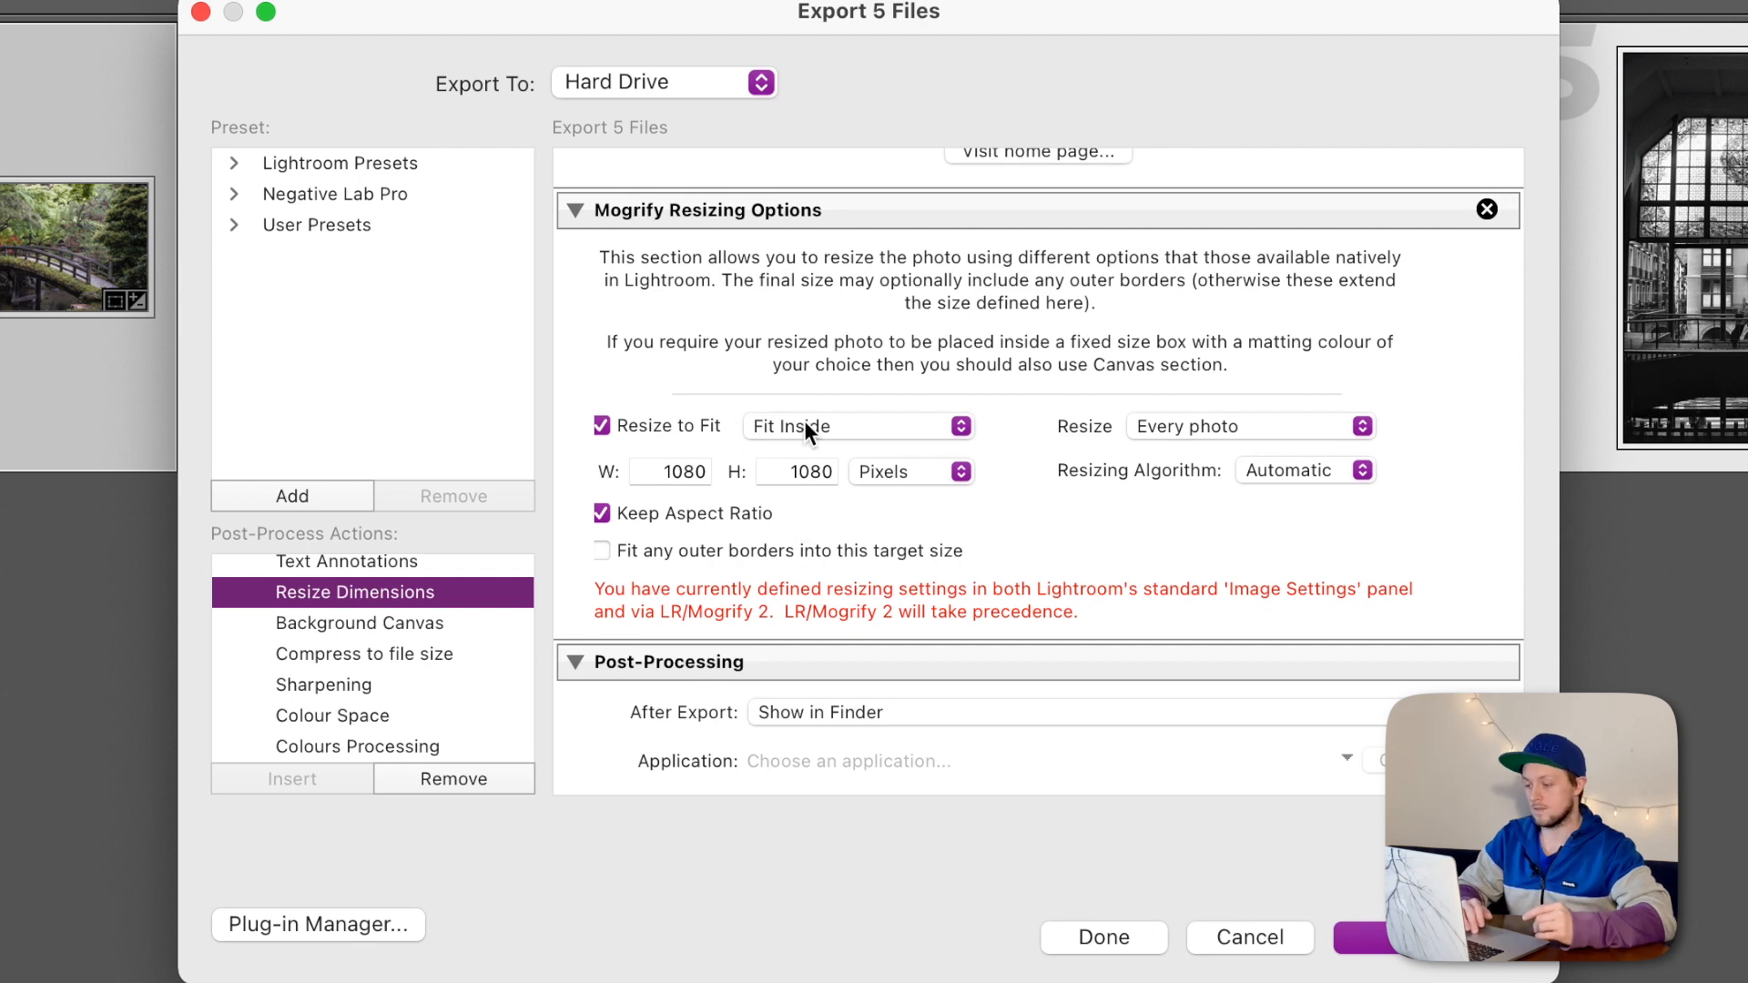
scroll(1018, 365, down, 2)
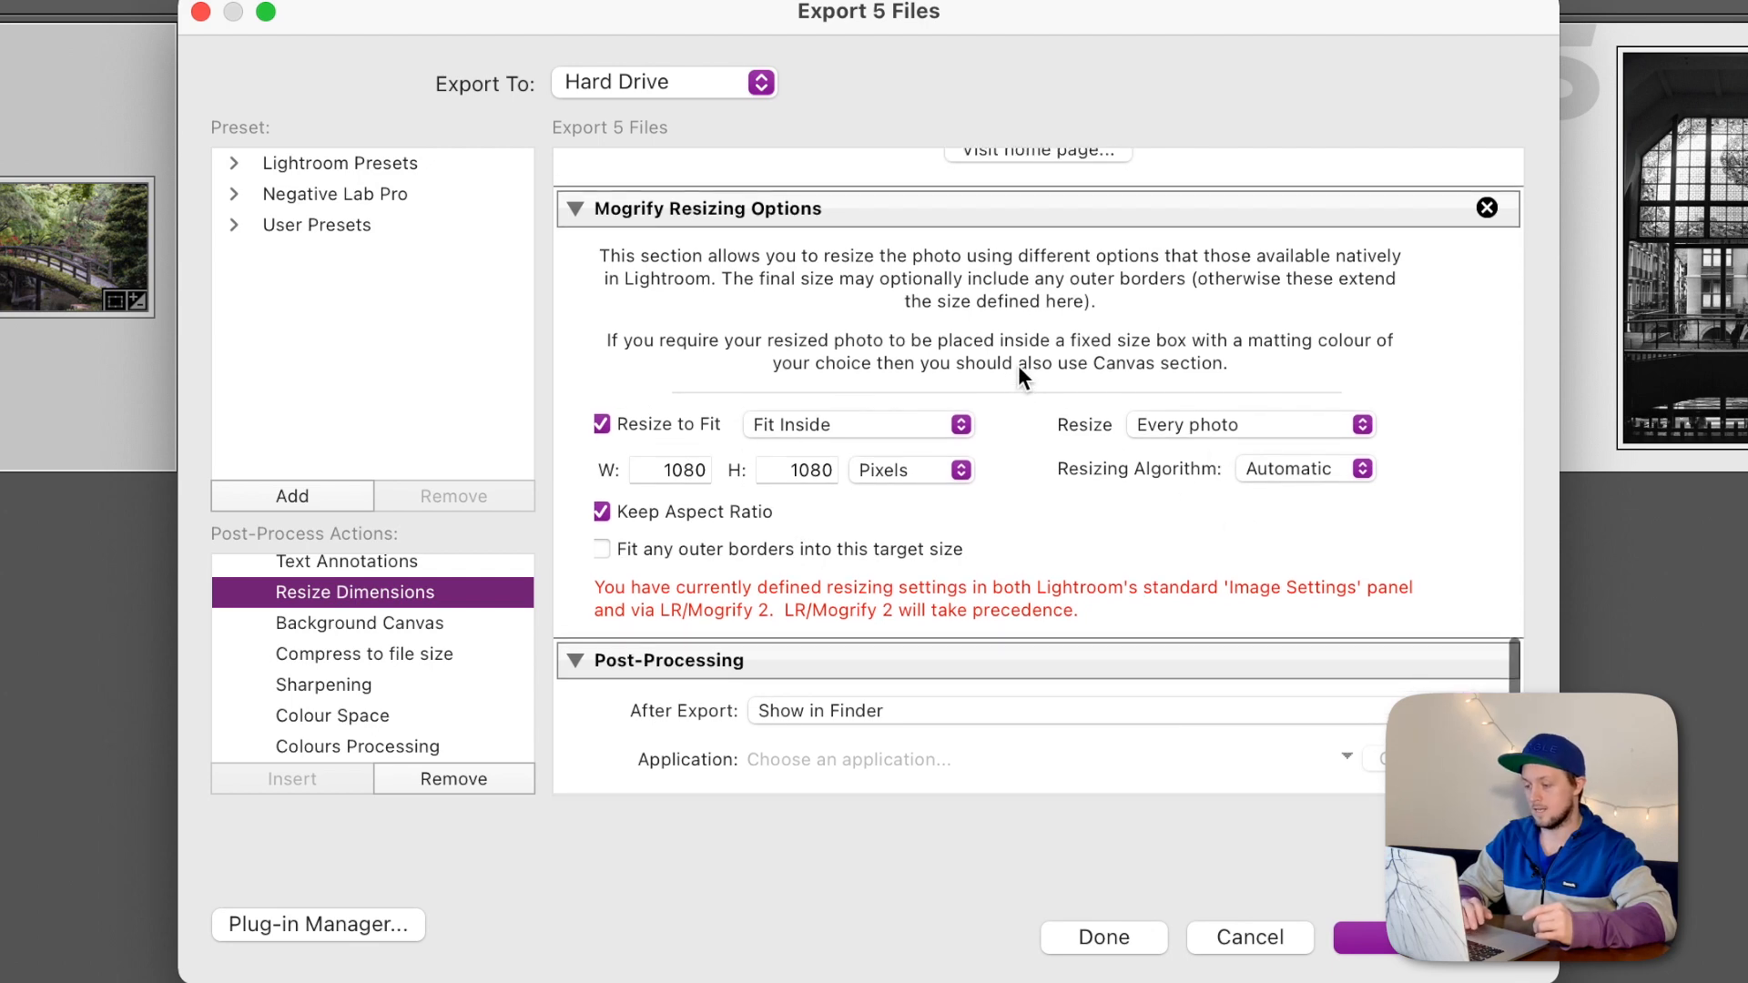
click(352, 626)
click(320, 780)
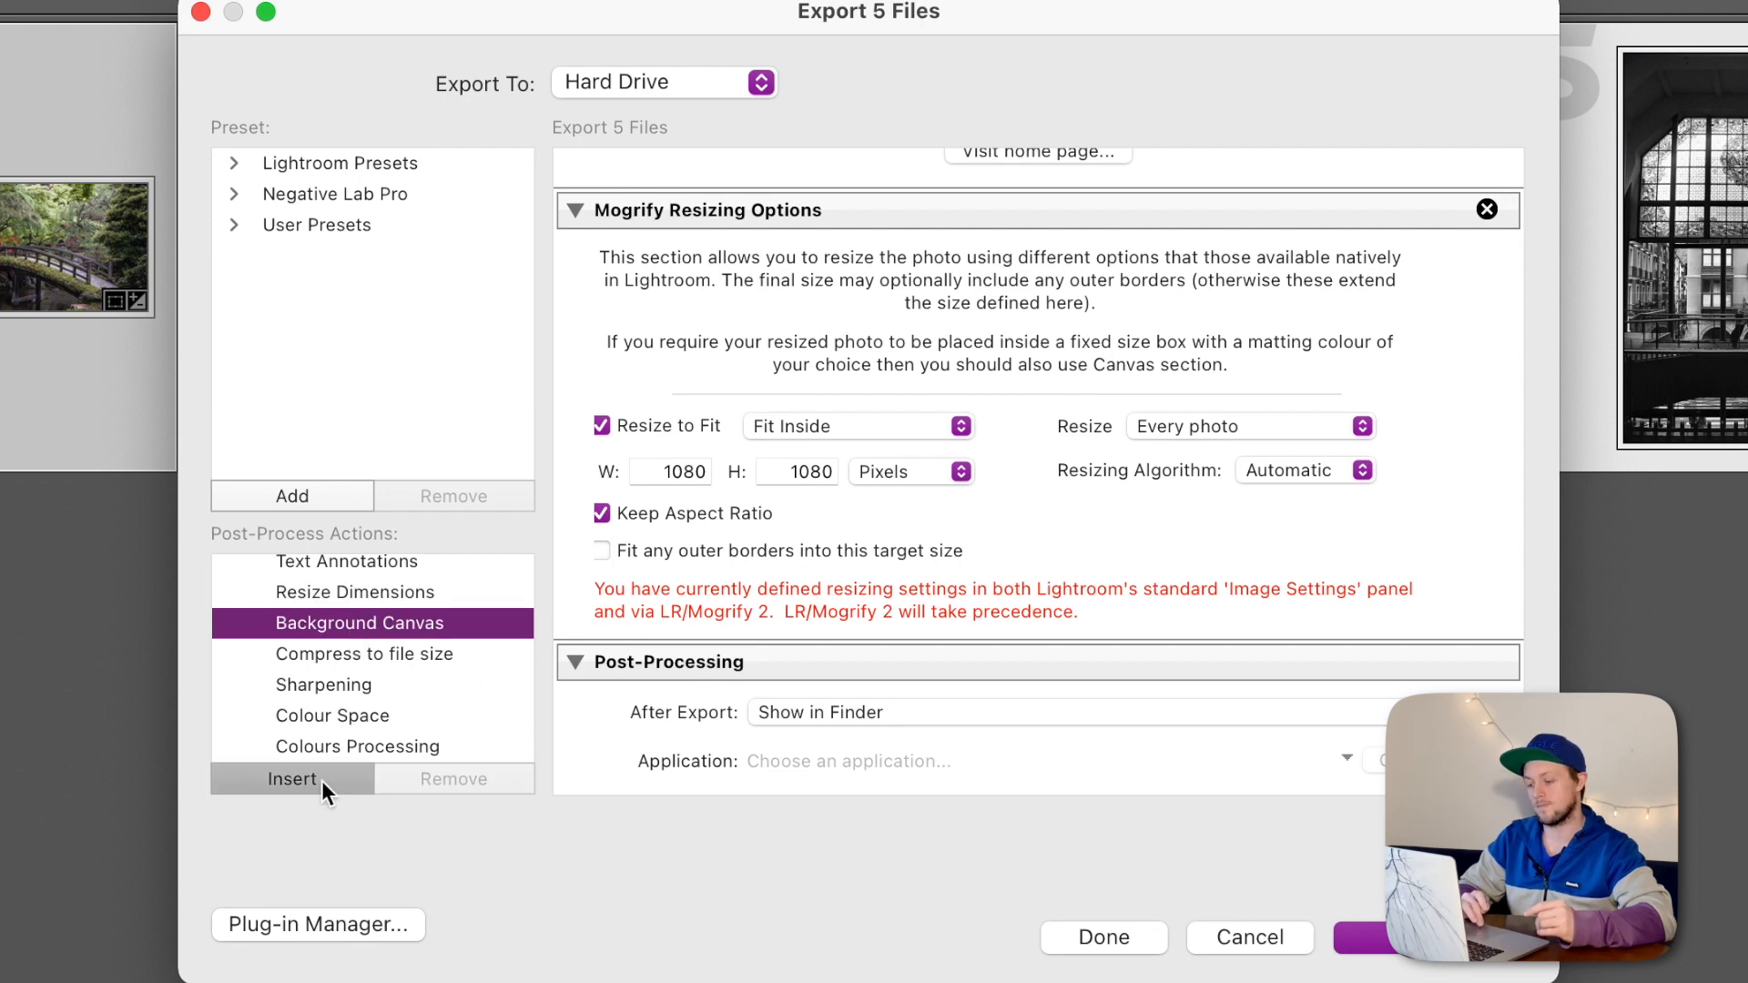
Check the Mogrify Canvas size and colour settings, and export the five photos
scroll(980, 379, down, 10)
scroll(980, 378, down, 15)
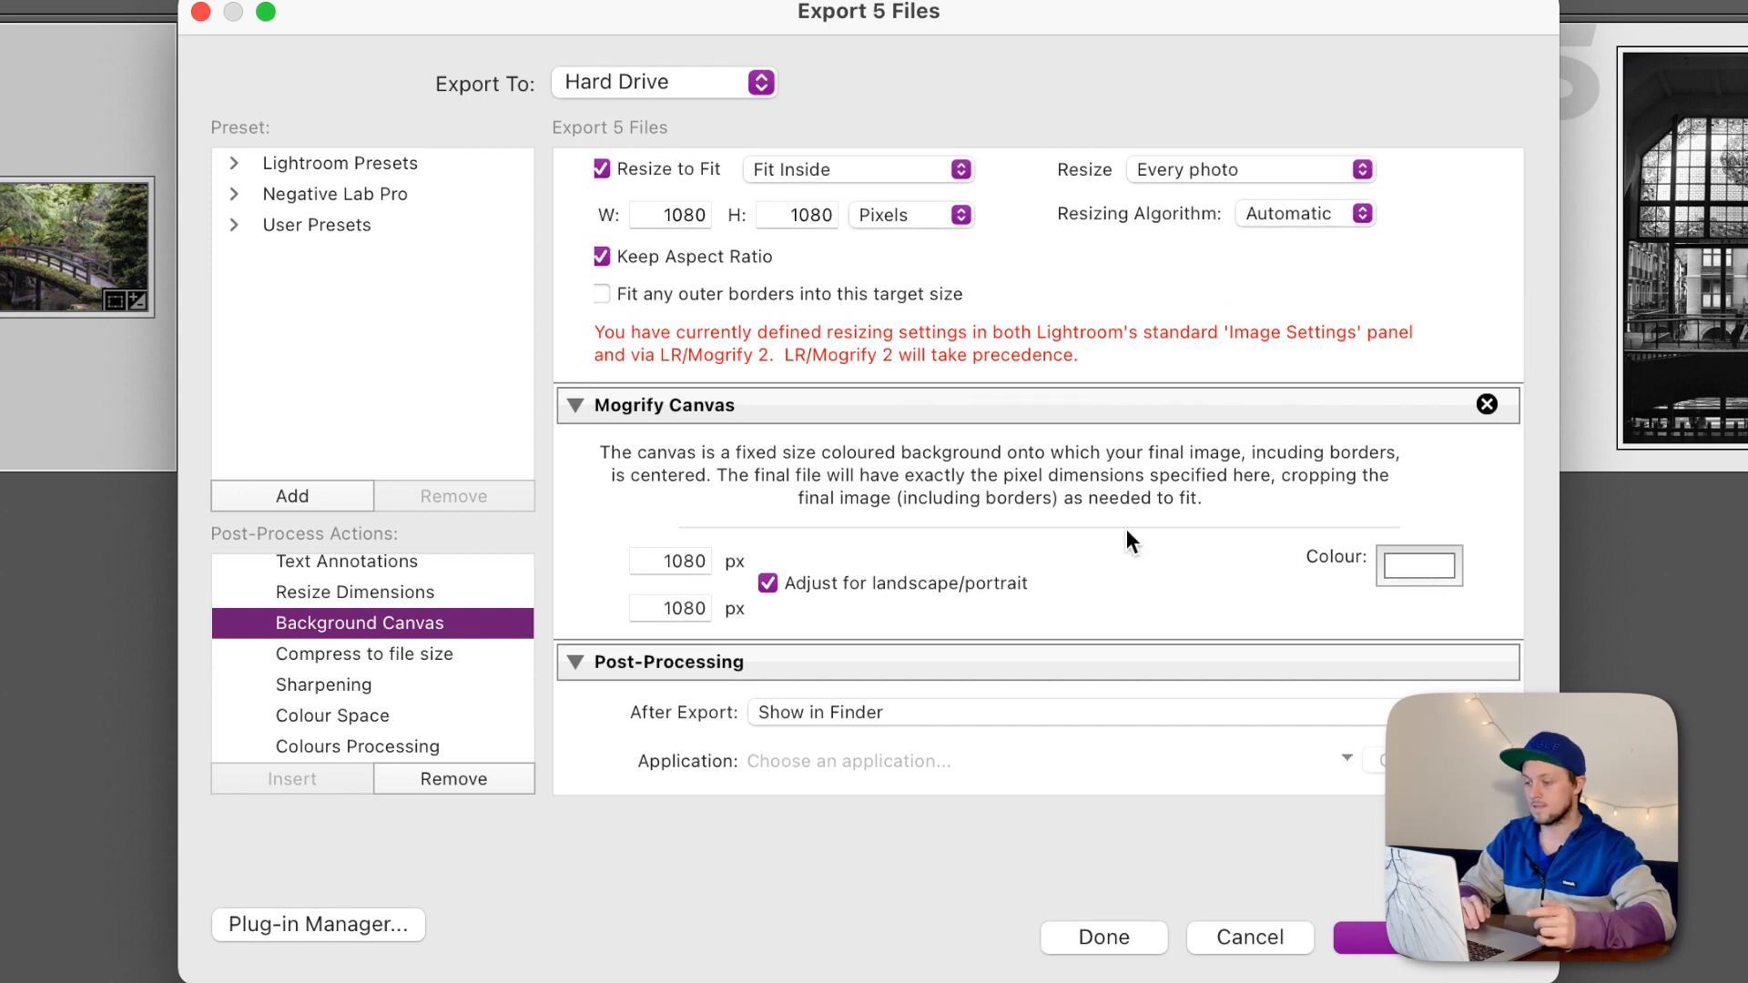
scroll(1129, 539, up, 2)
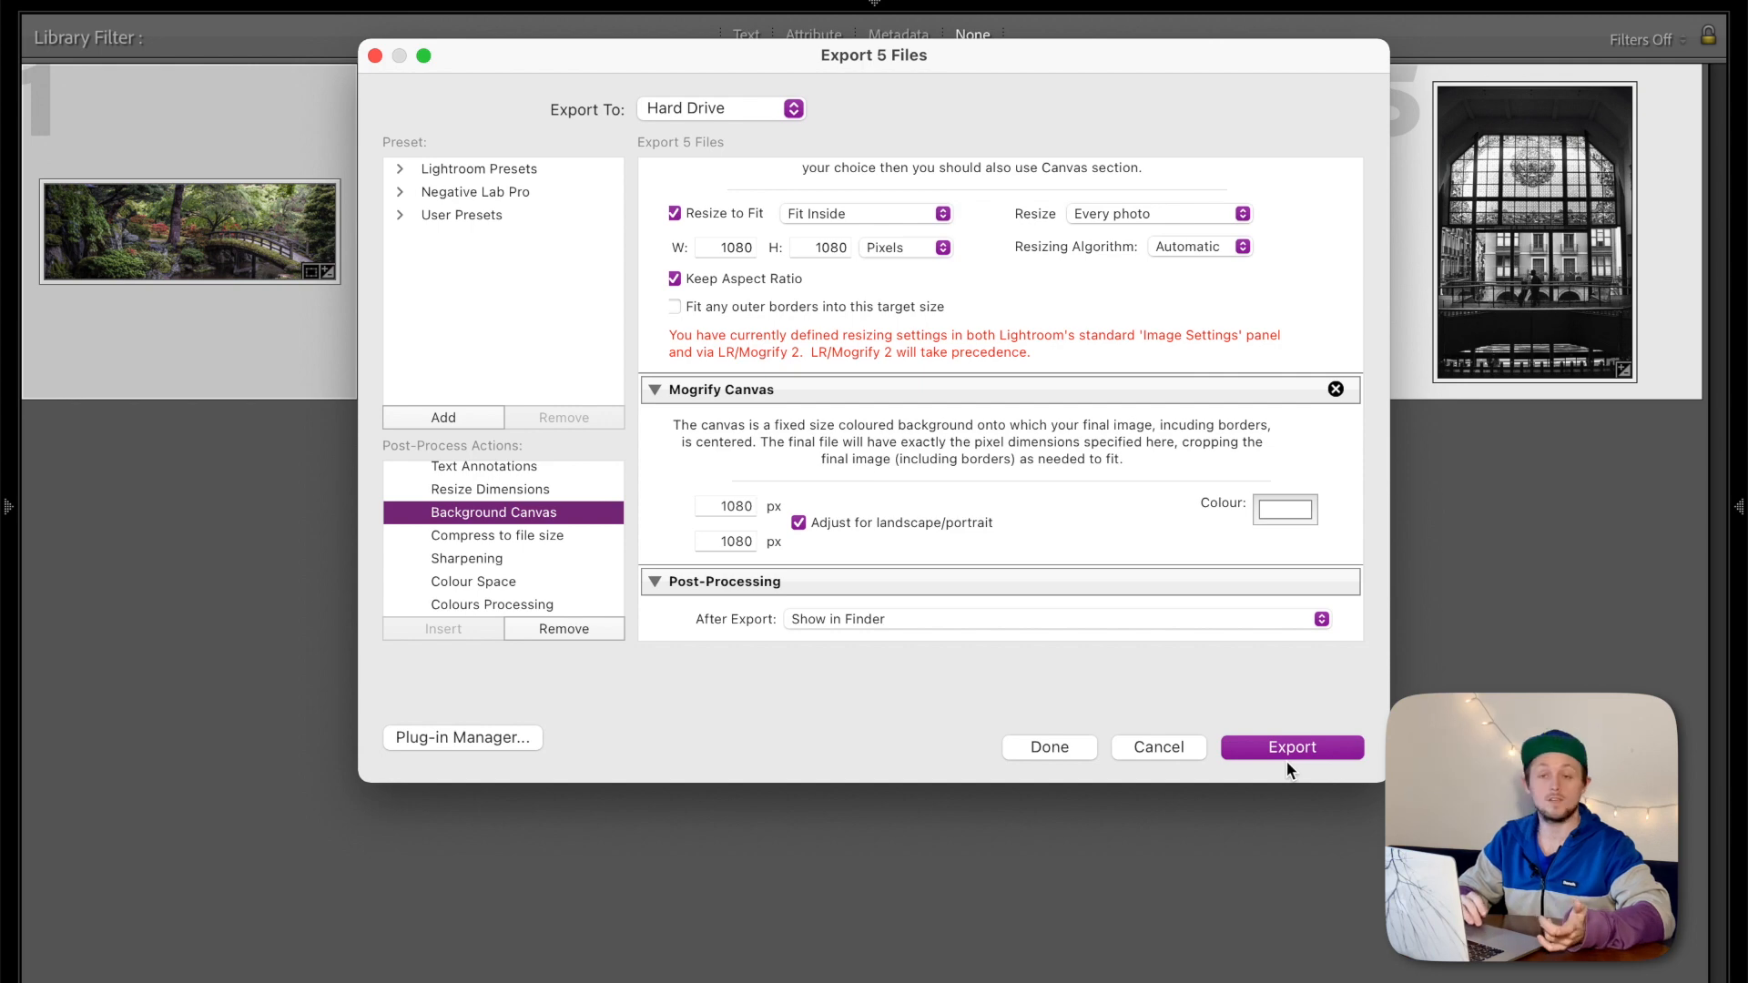
click(1298, 748)
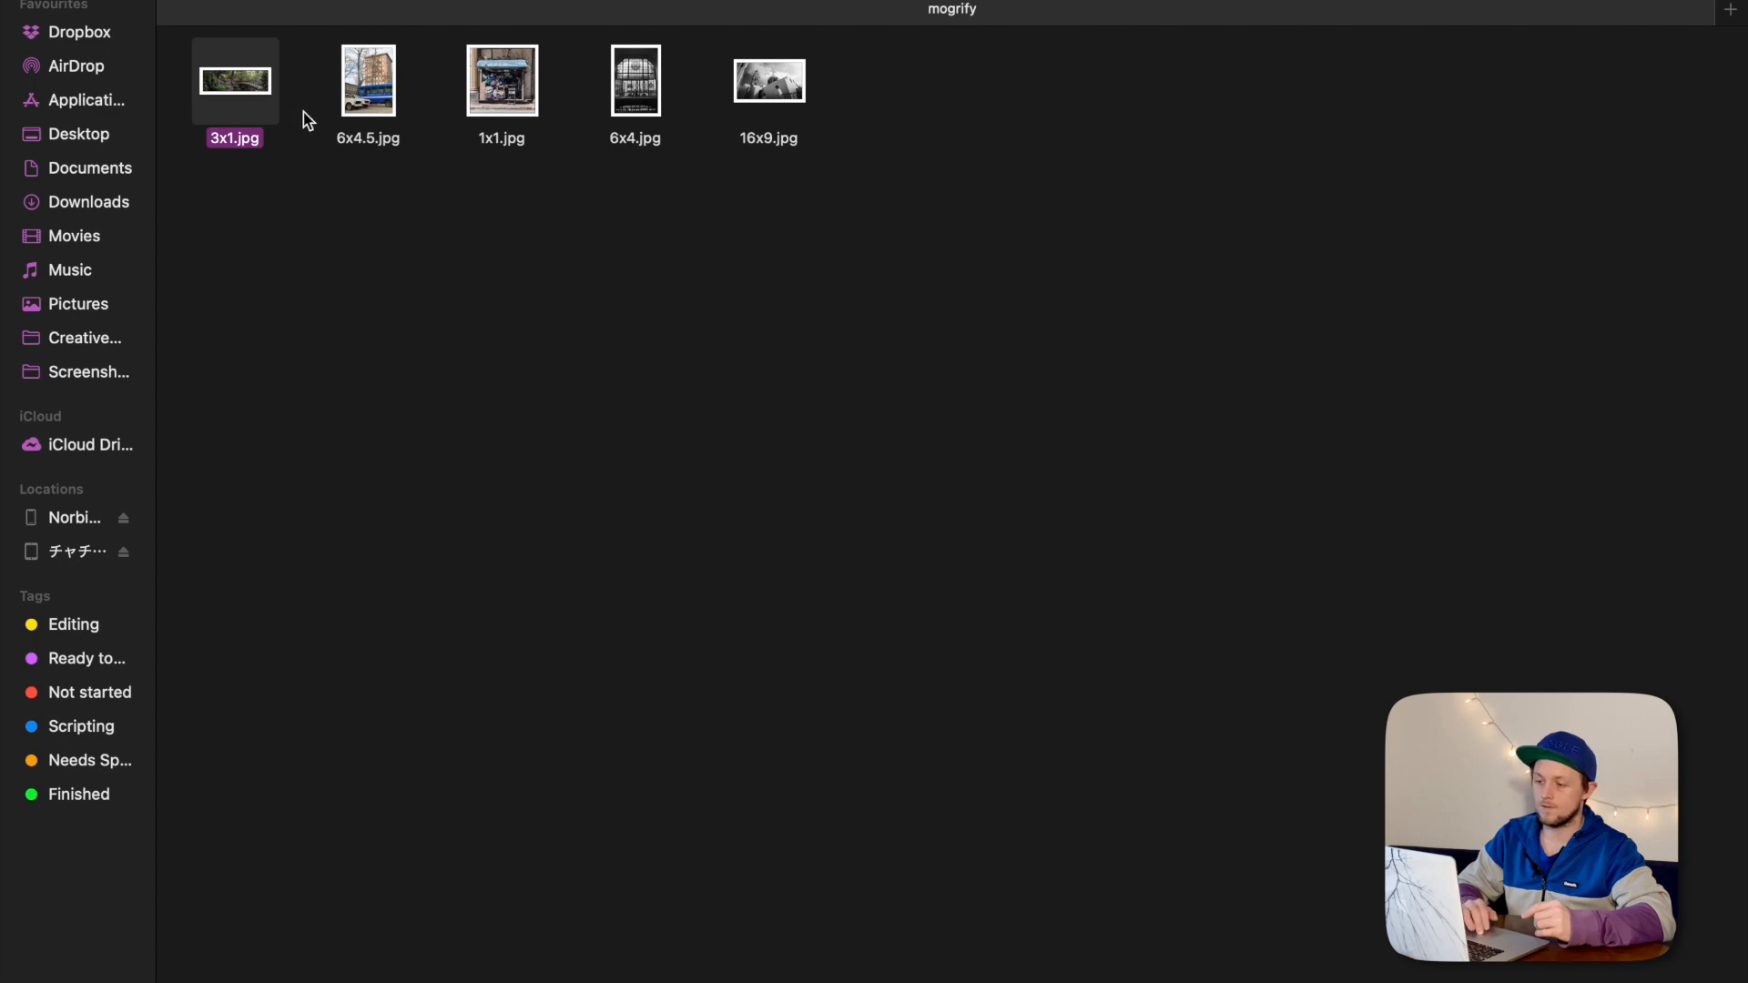
Preview the exported photos one by one in Finder, comparing how each aspect ratio fits the square white canvas
key(space)
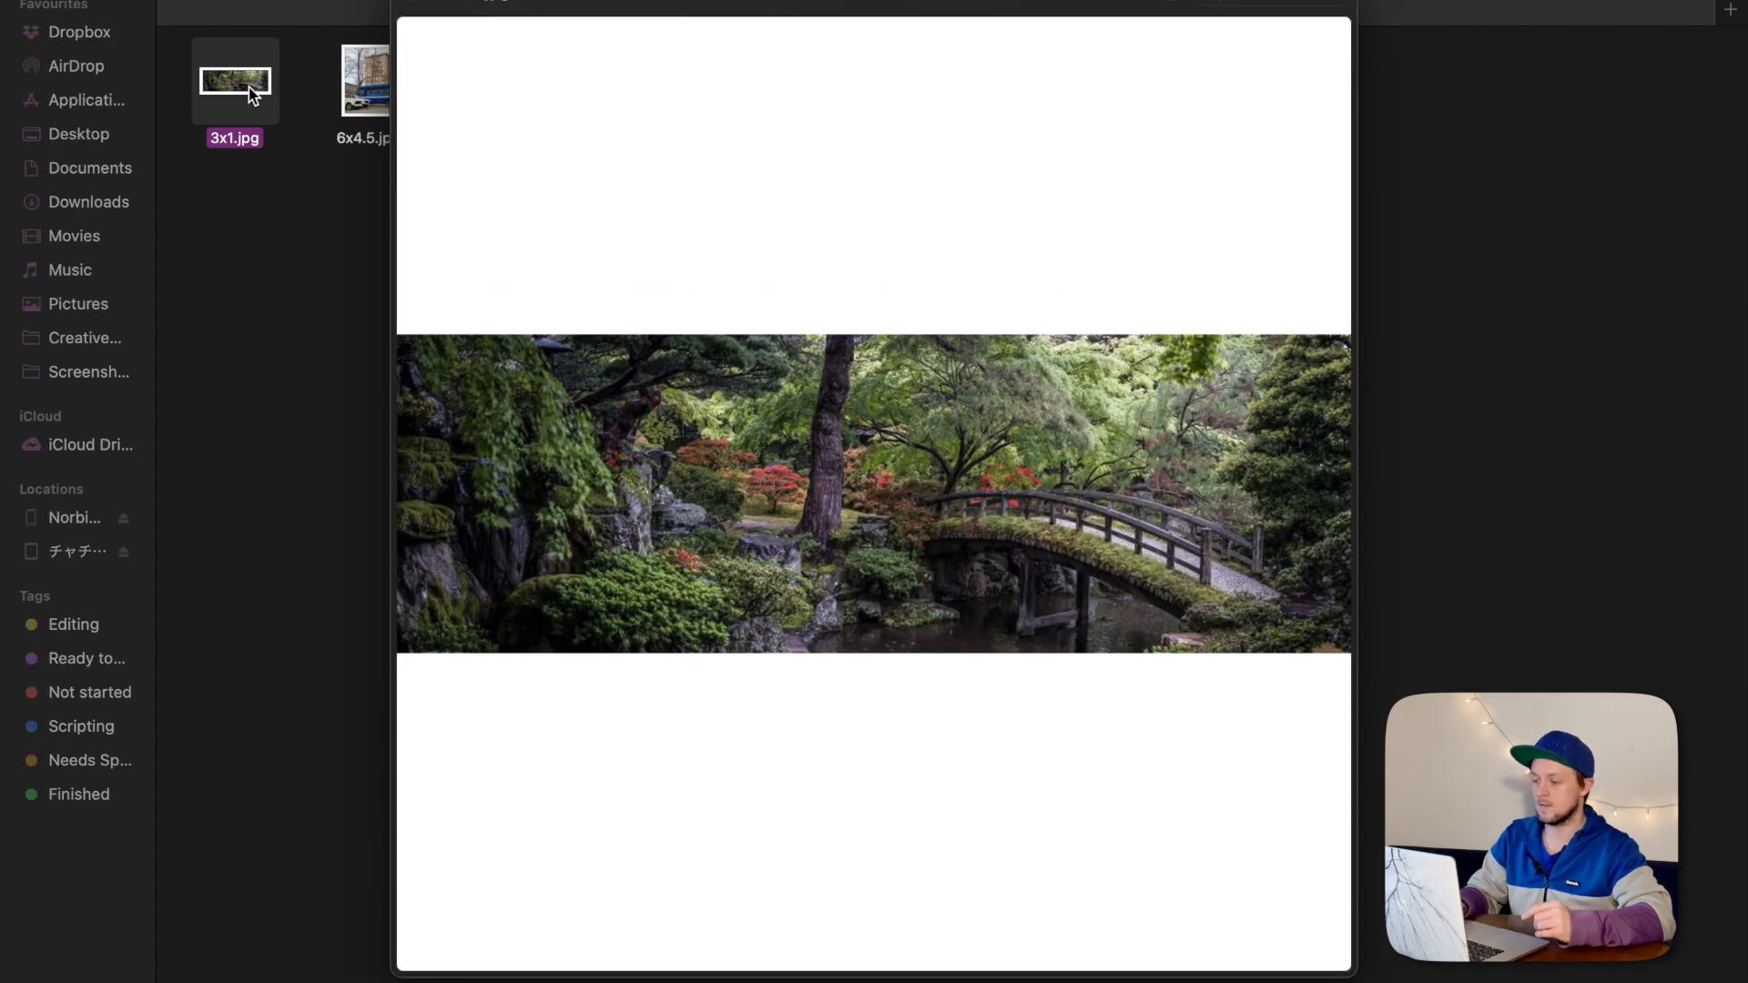
click(359, 89)
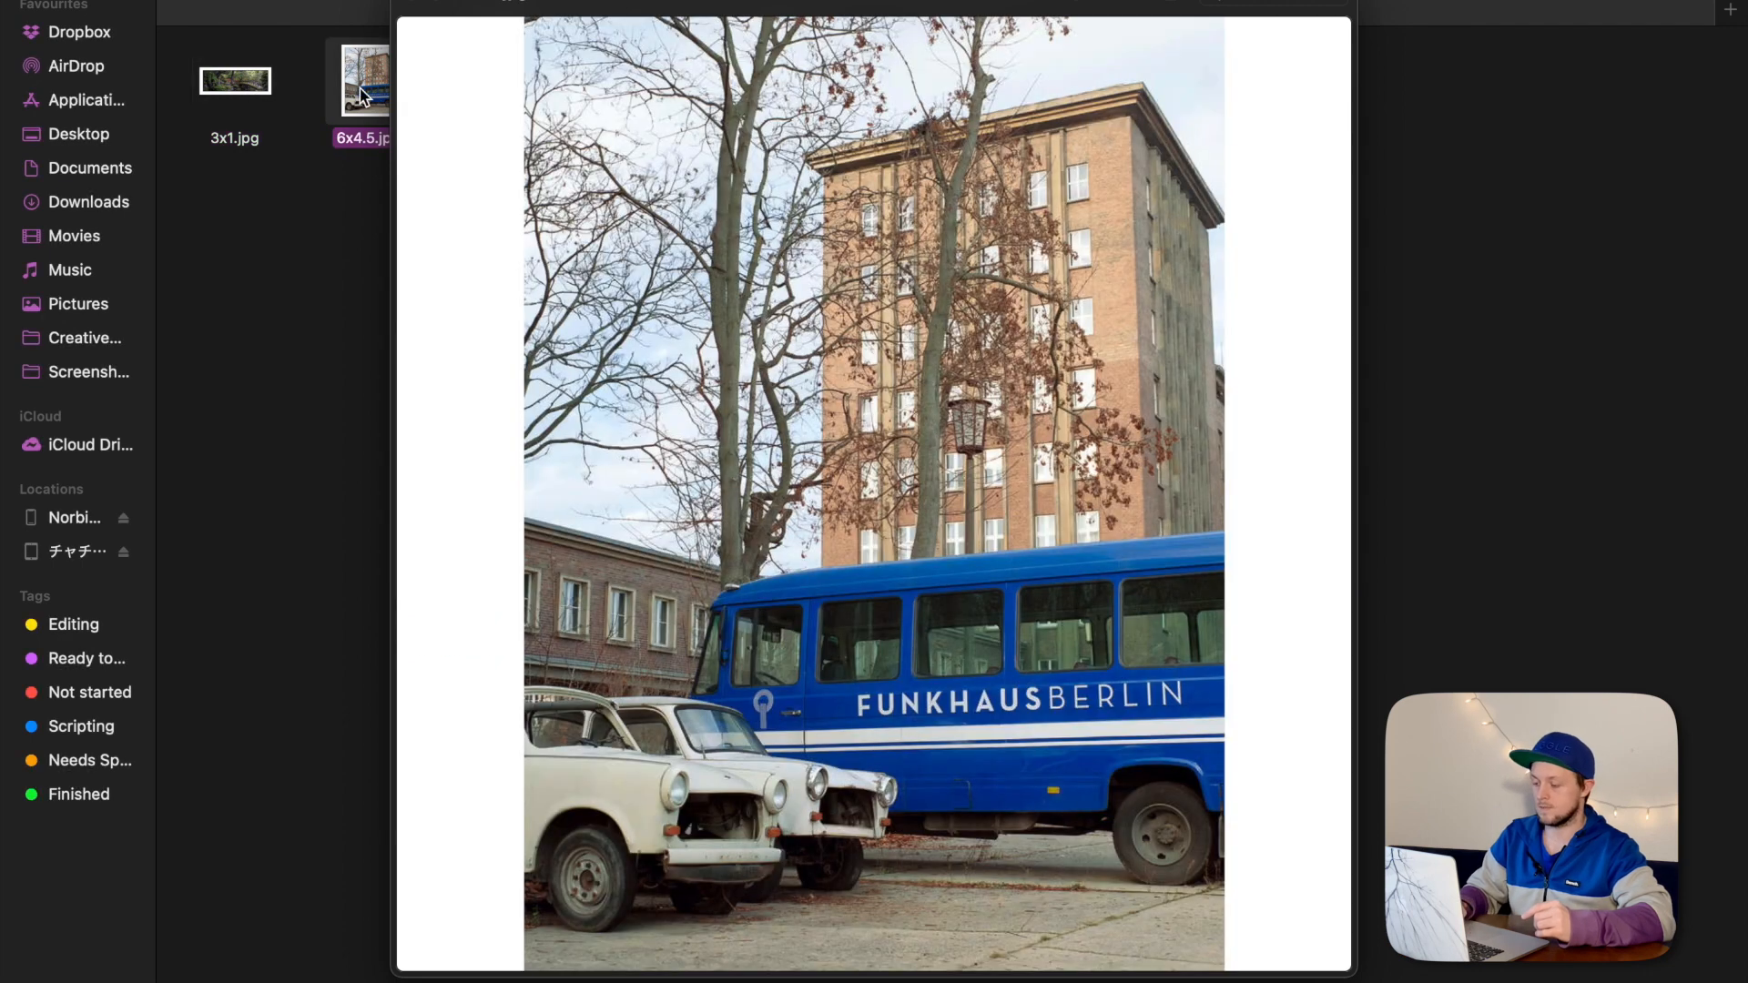
key(Right)
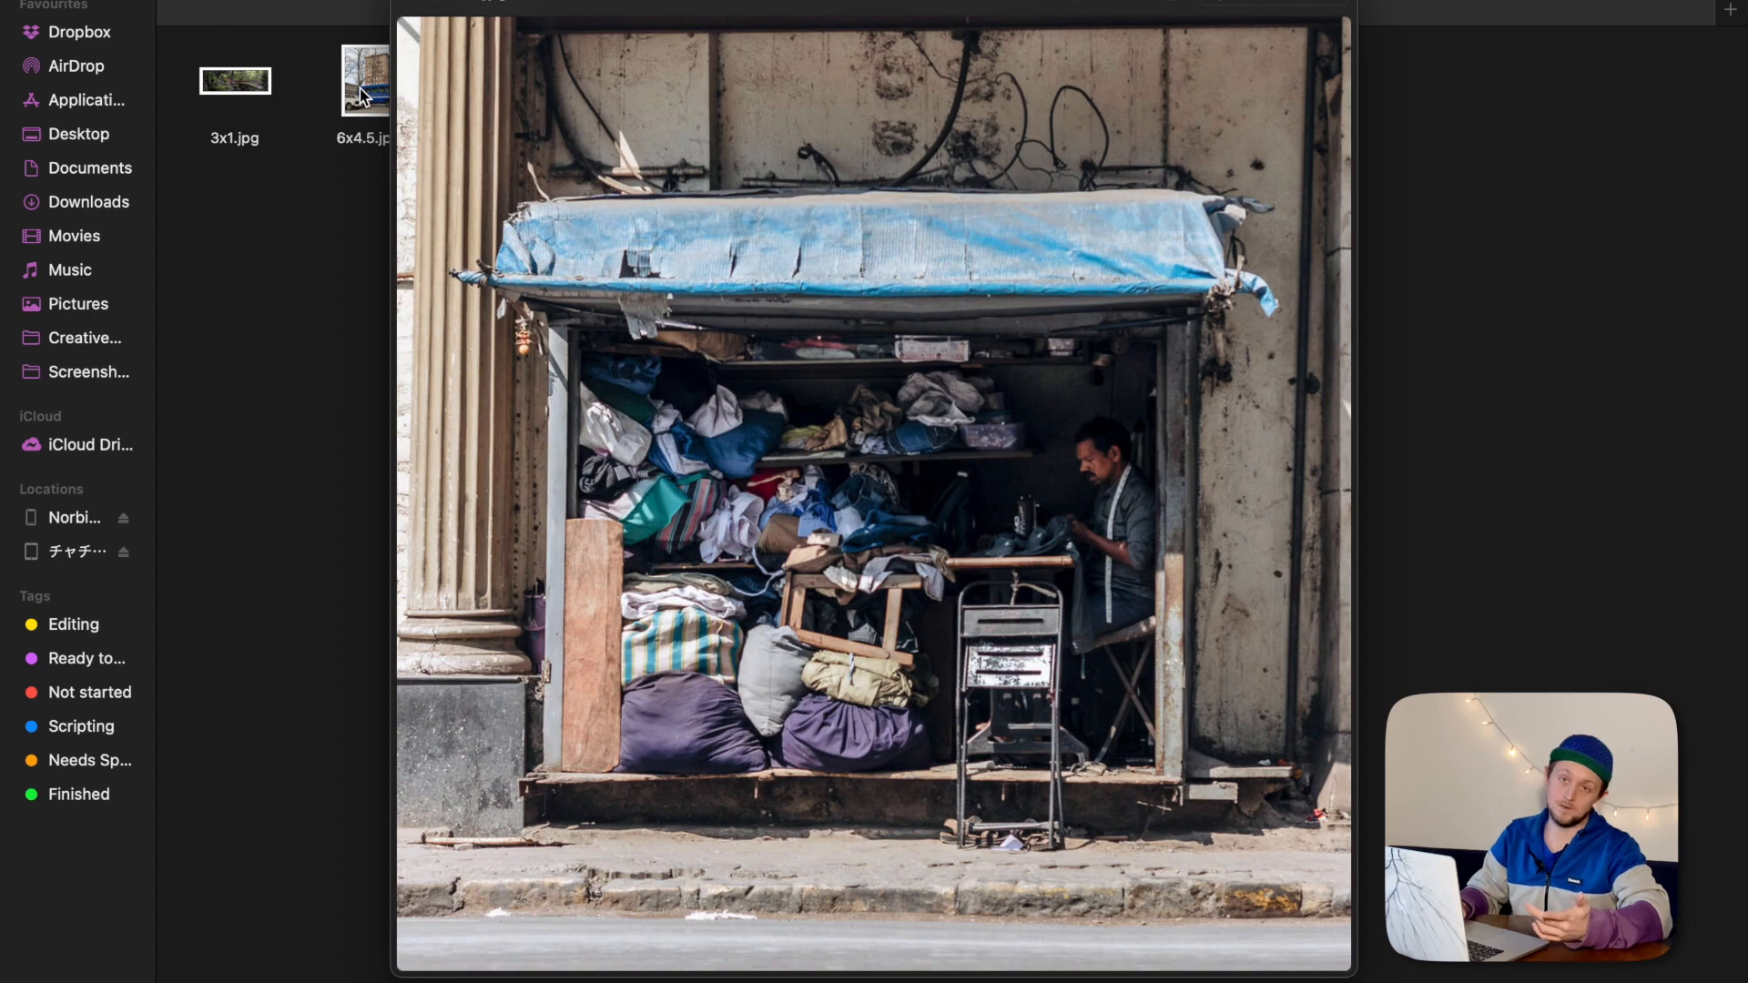
key(Right)
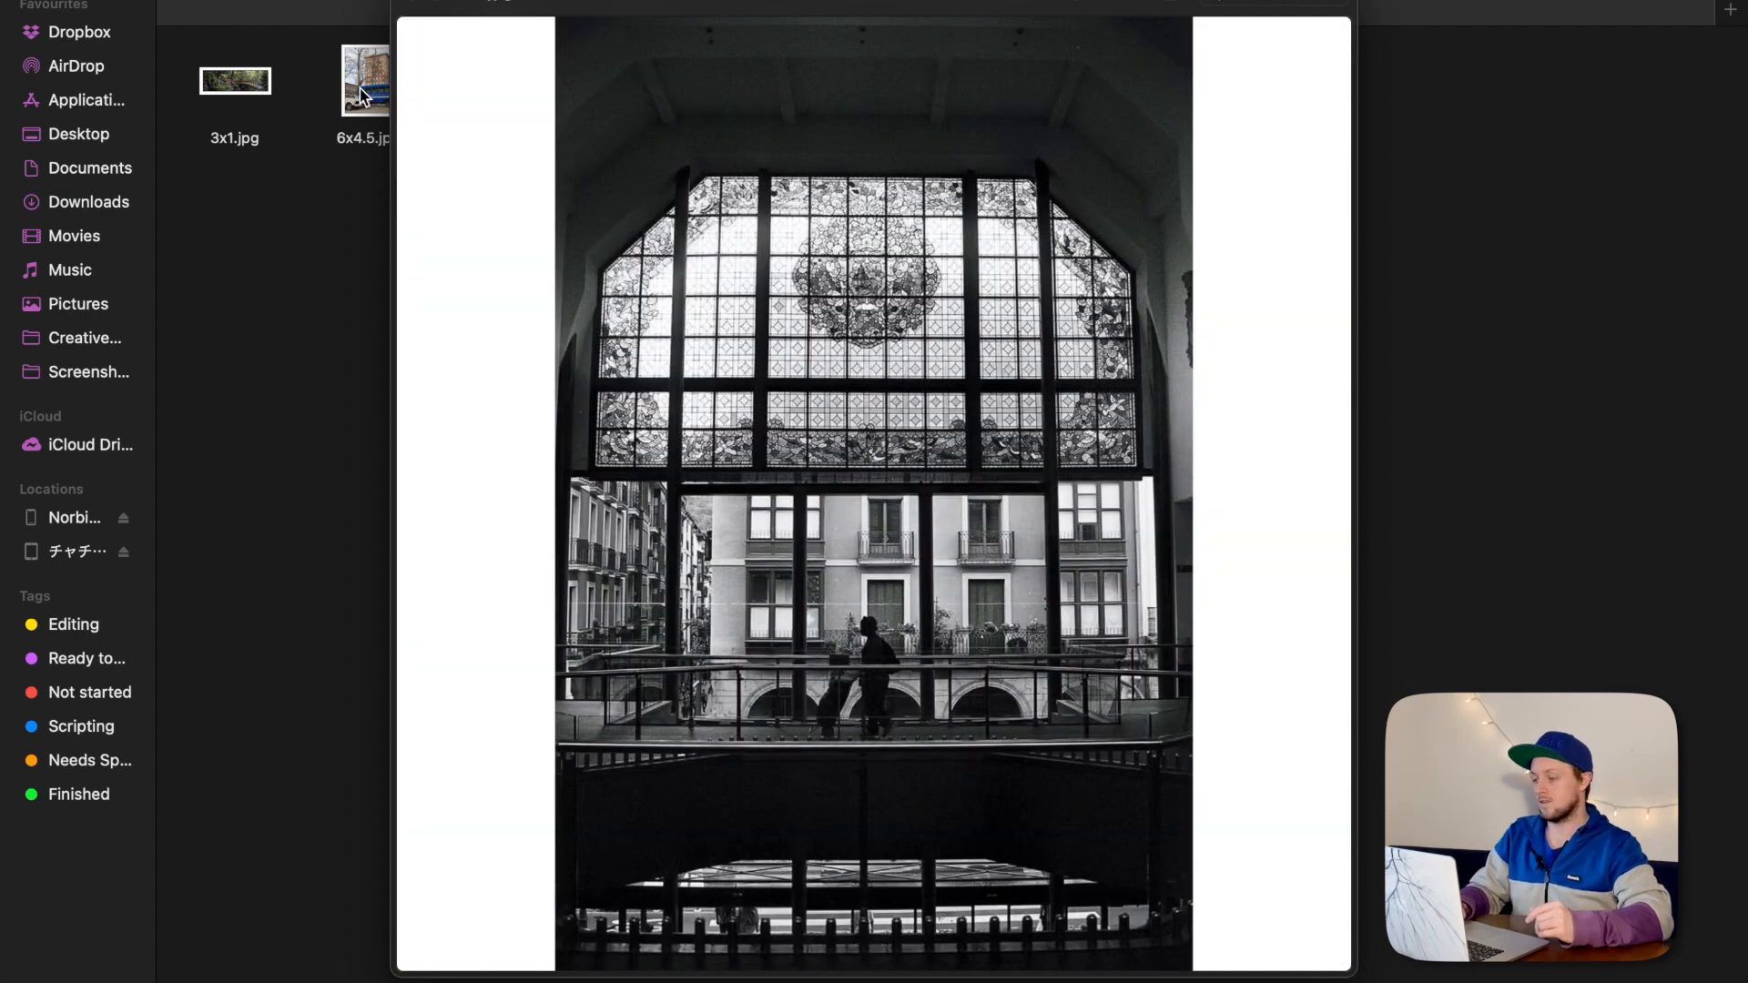
key(Right)
key(Left)
key(Left)
key(Left)
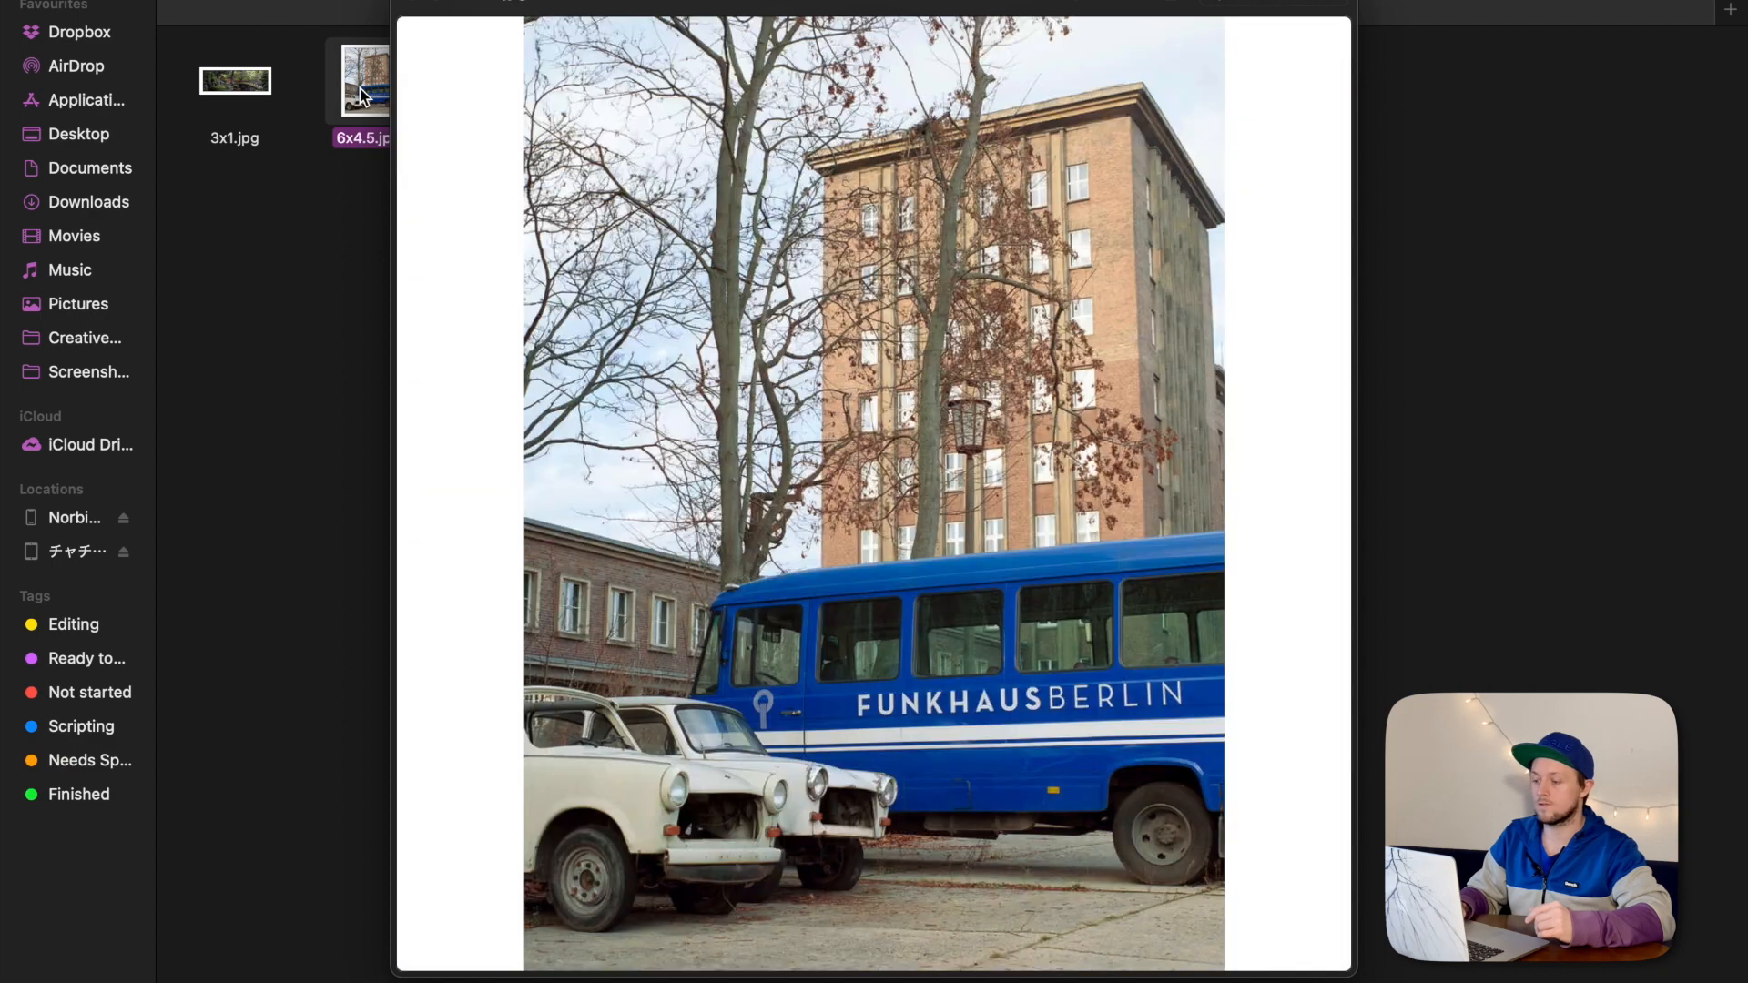
key(Left)
key(Right)
key(Right)
key(Right)
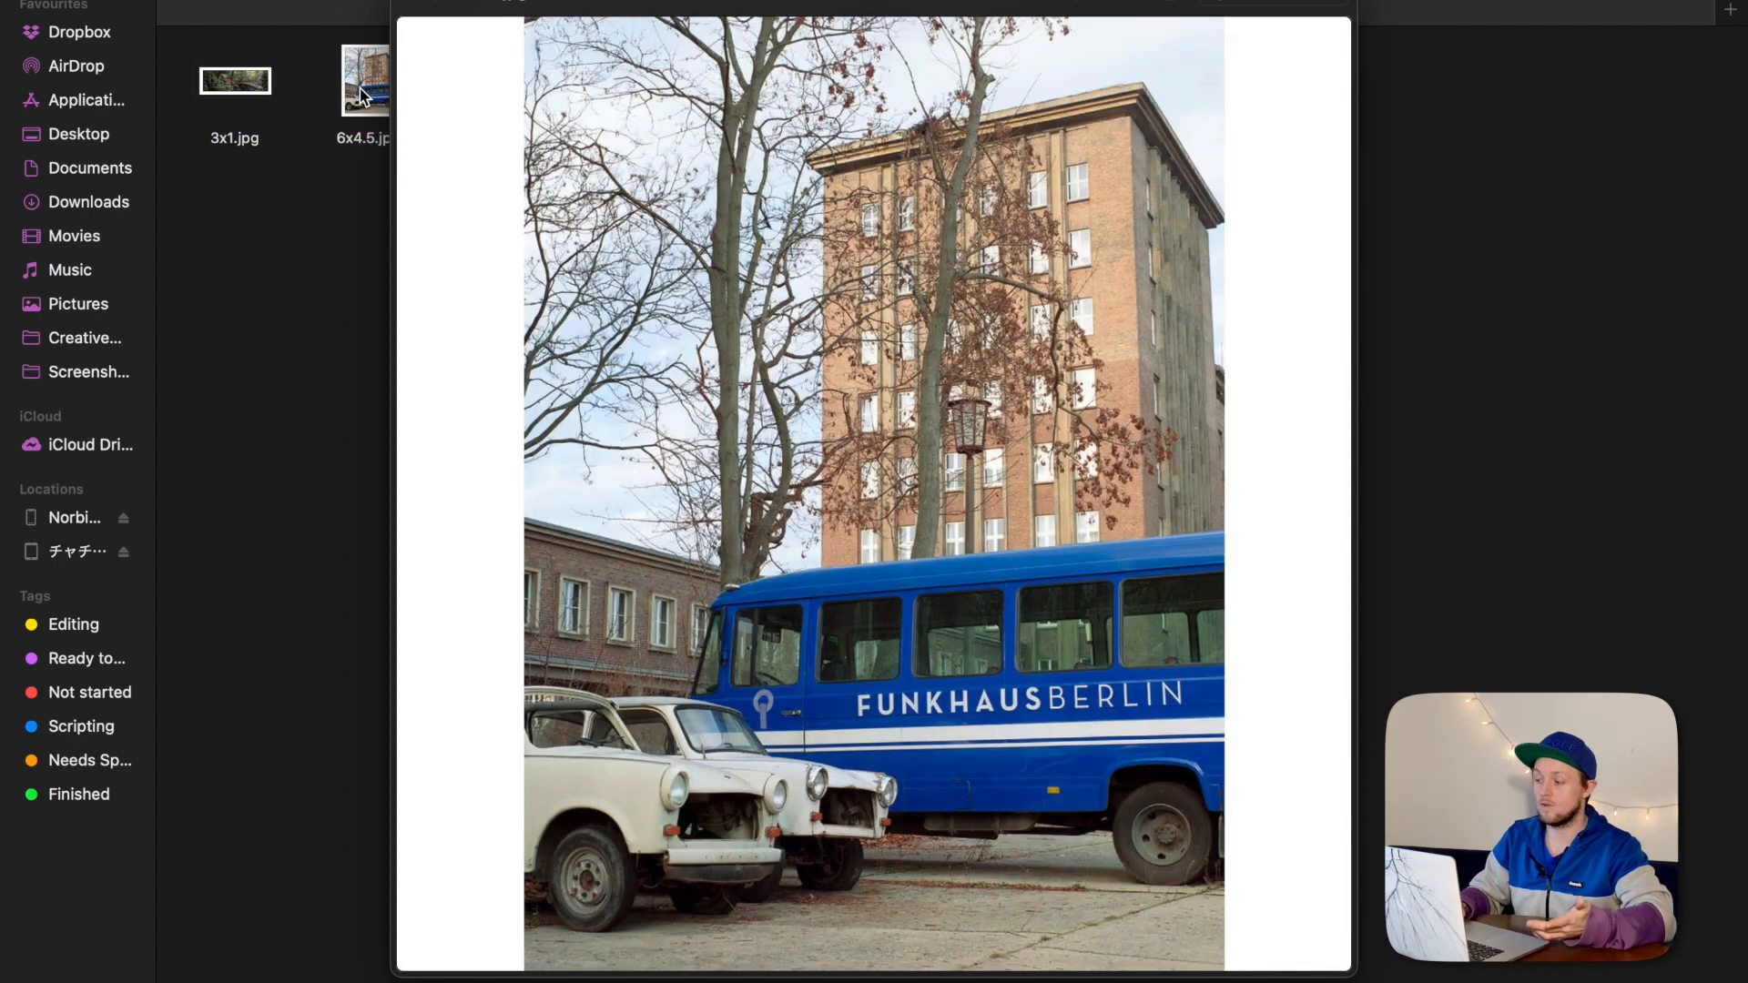
key(Right)
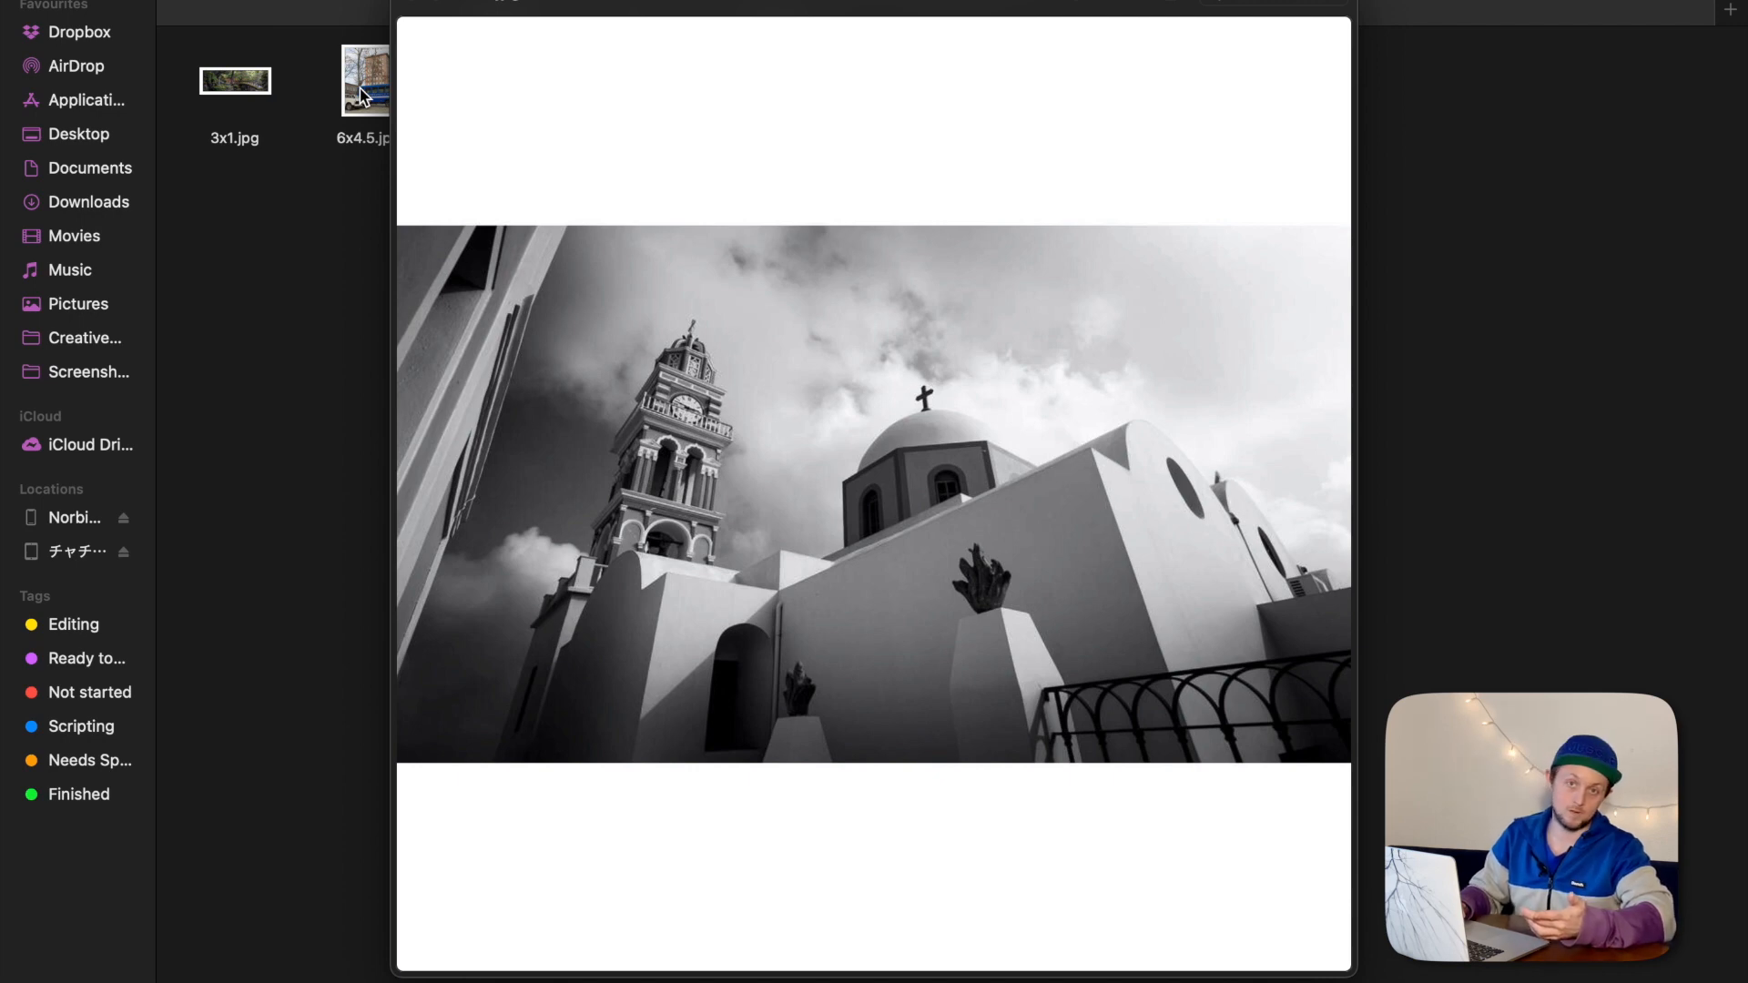
key(space)
Switch back to Lightroom Classic and reopen the export settings for the five selected photos
key(ctrl+Left)
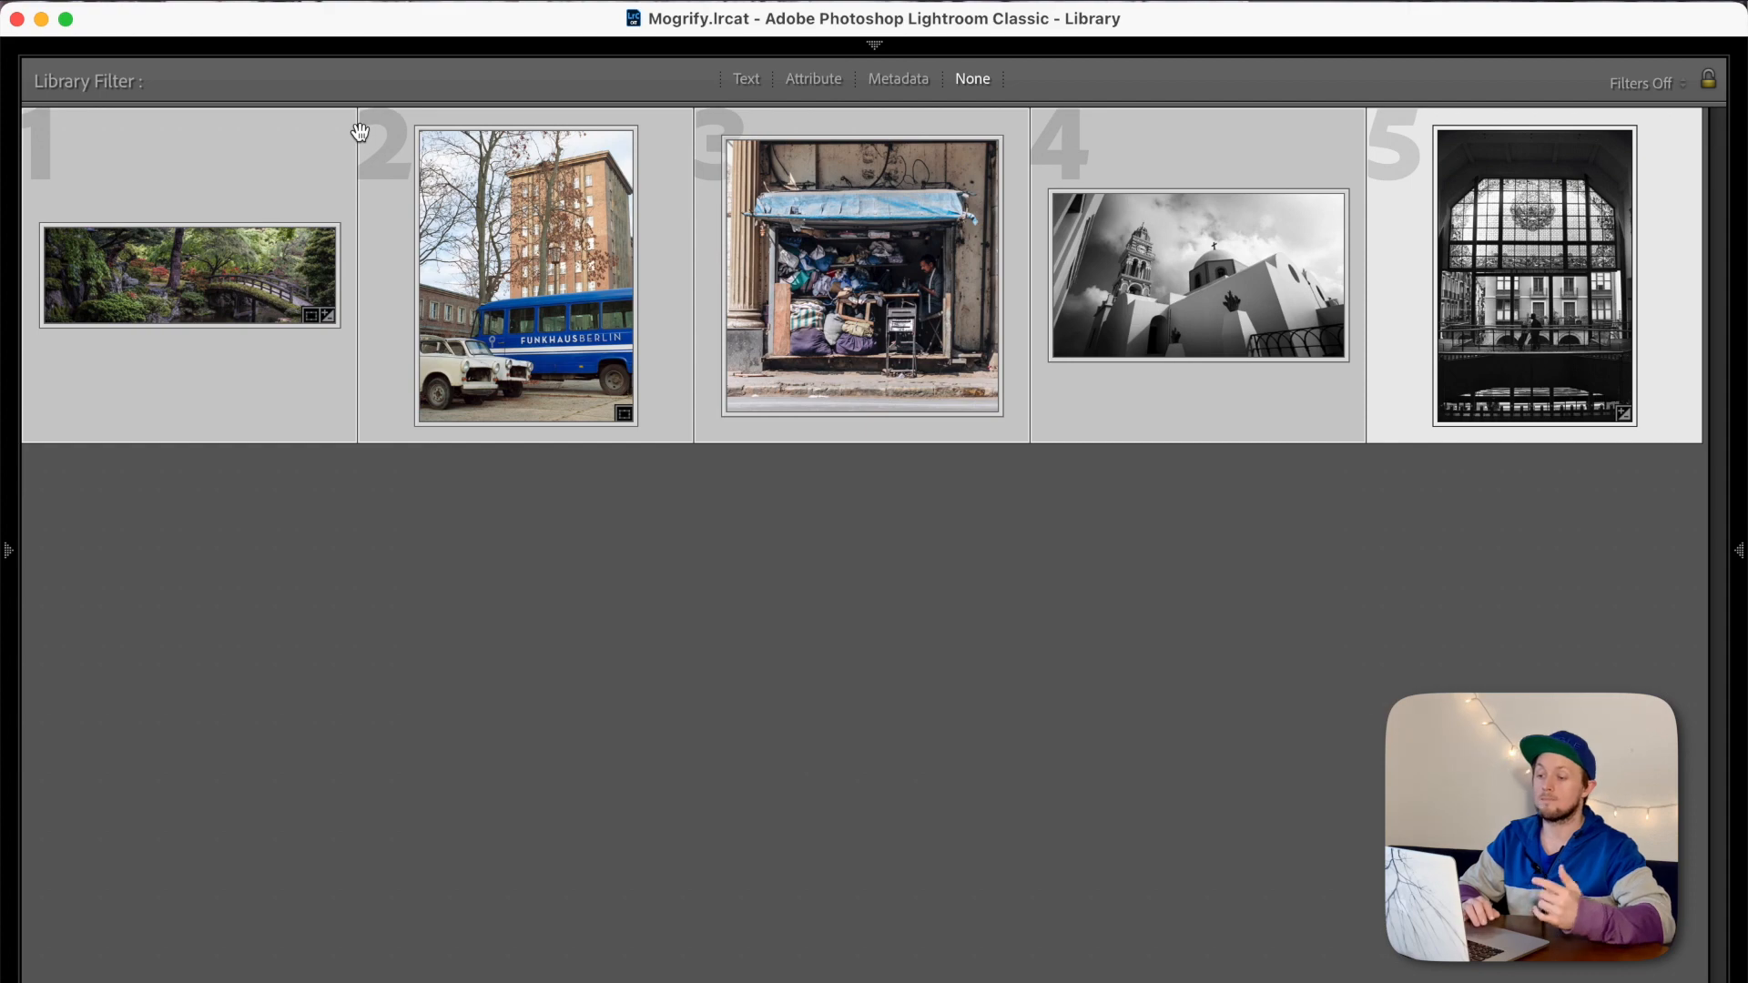
click(155, 2)
mouse_move(244, 2)
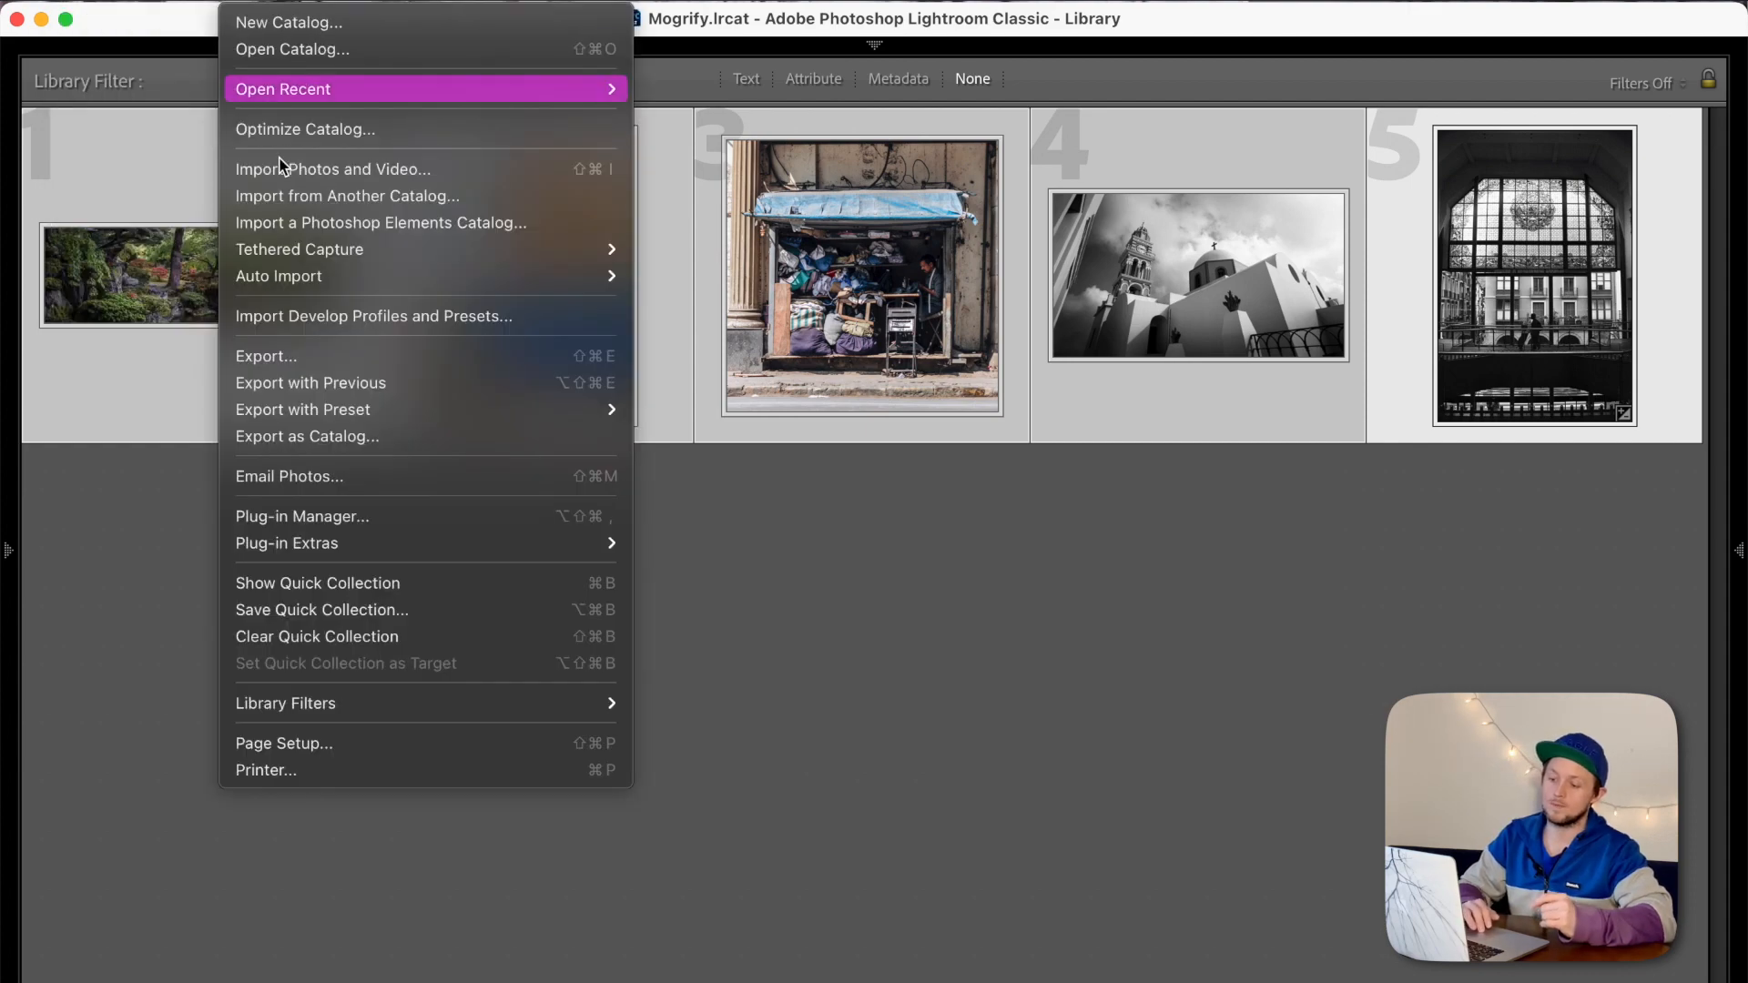
click(316, 356)
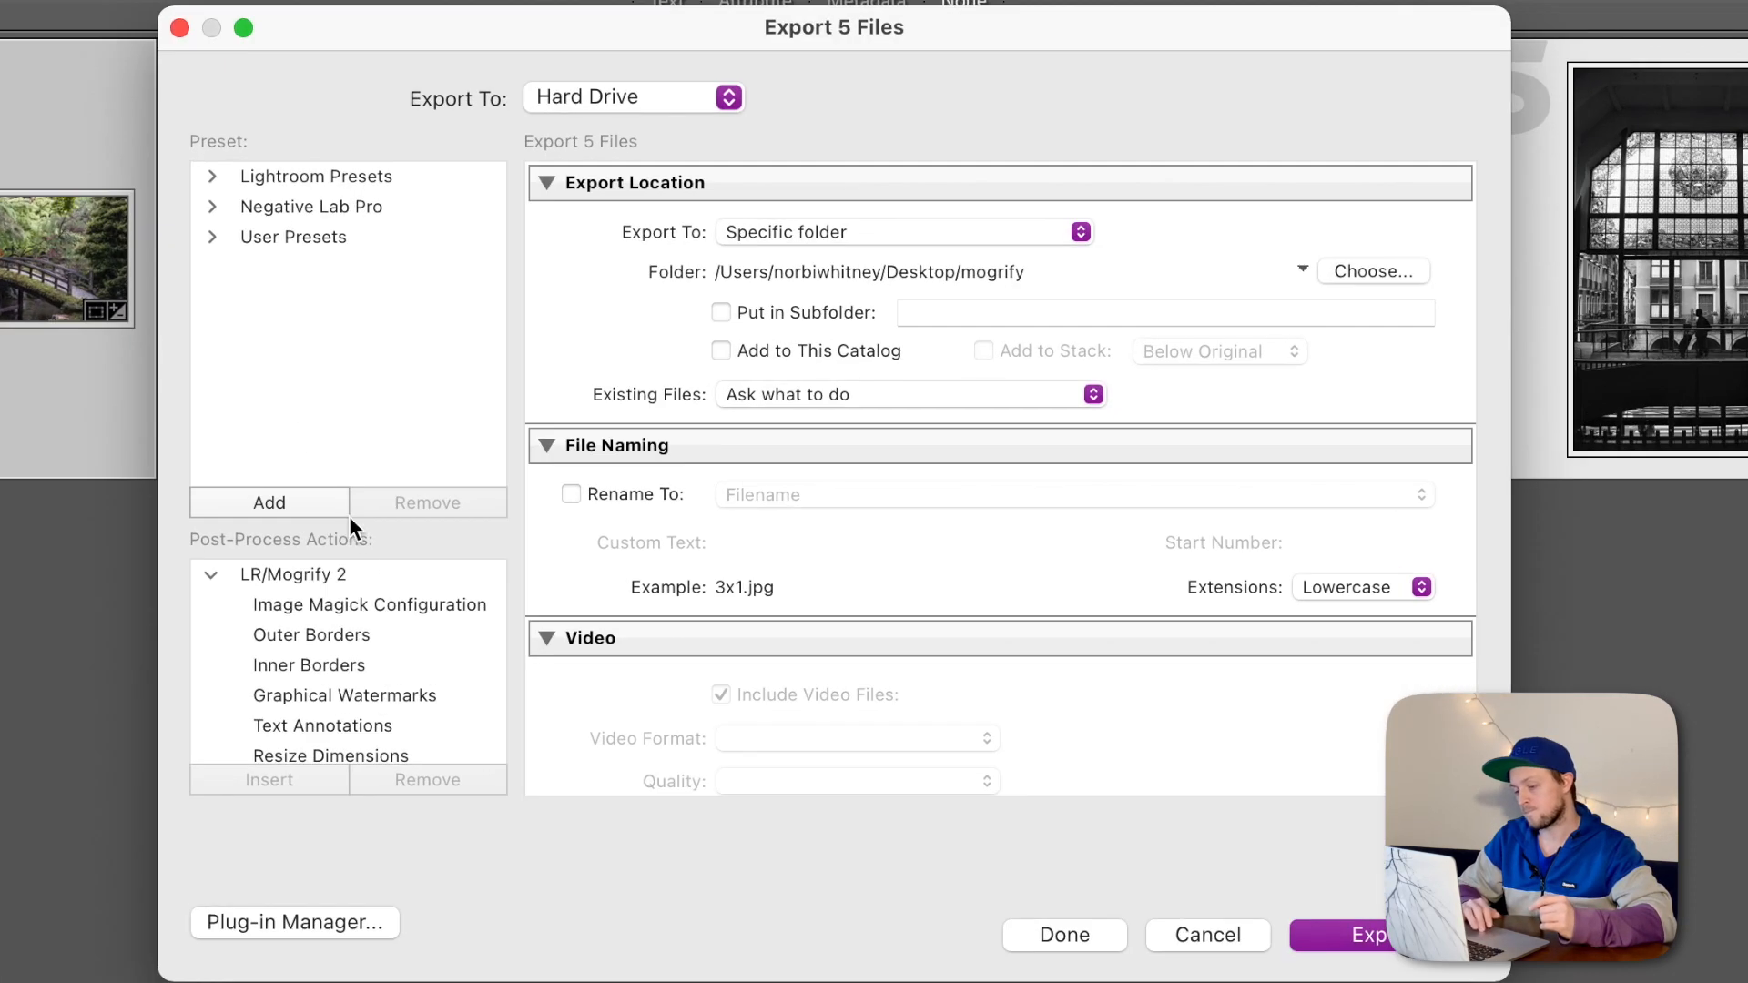
Add the LR/Mogrify 2 Outer Borders post-process action to the export
scroll(545, 538, down, 2)
scroll(408, 599, up, 1)
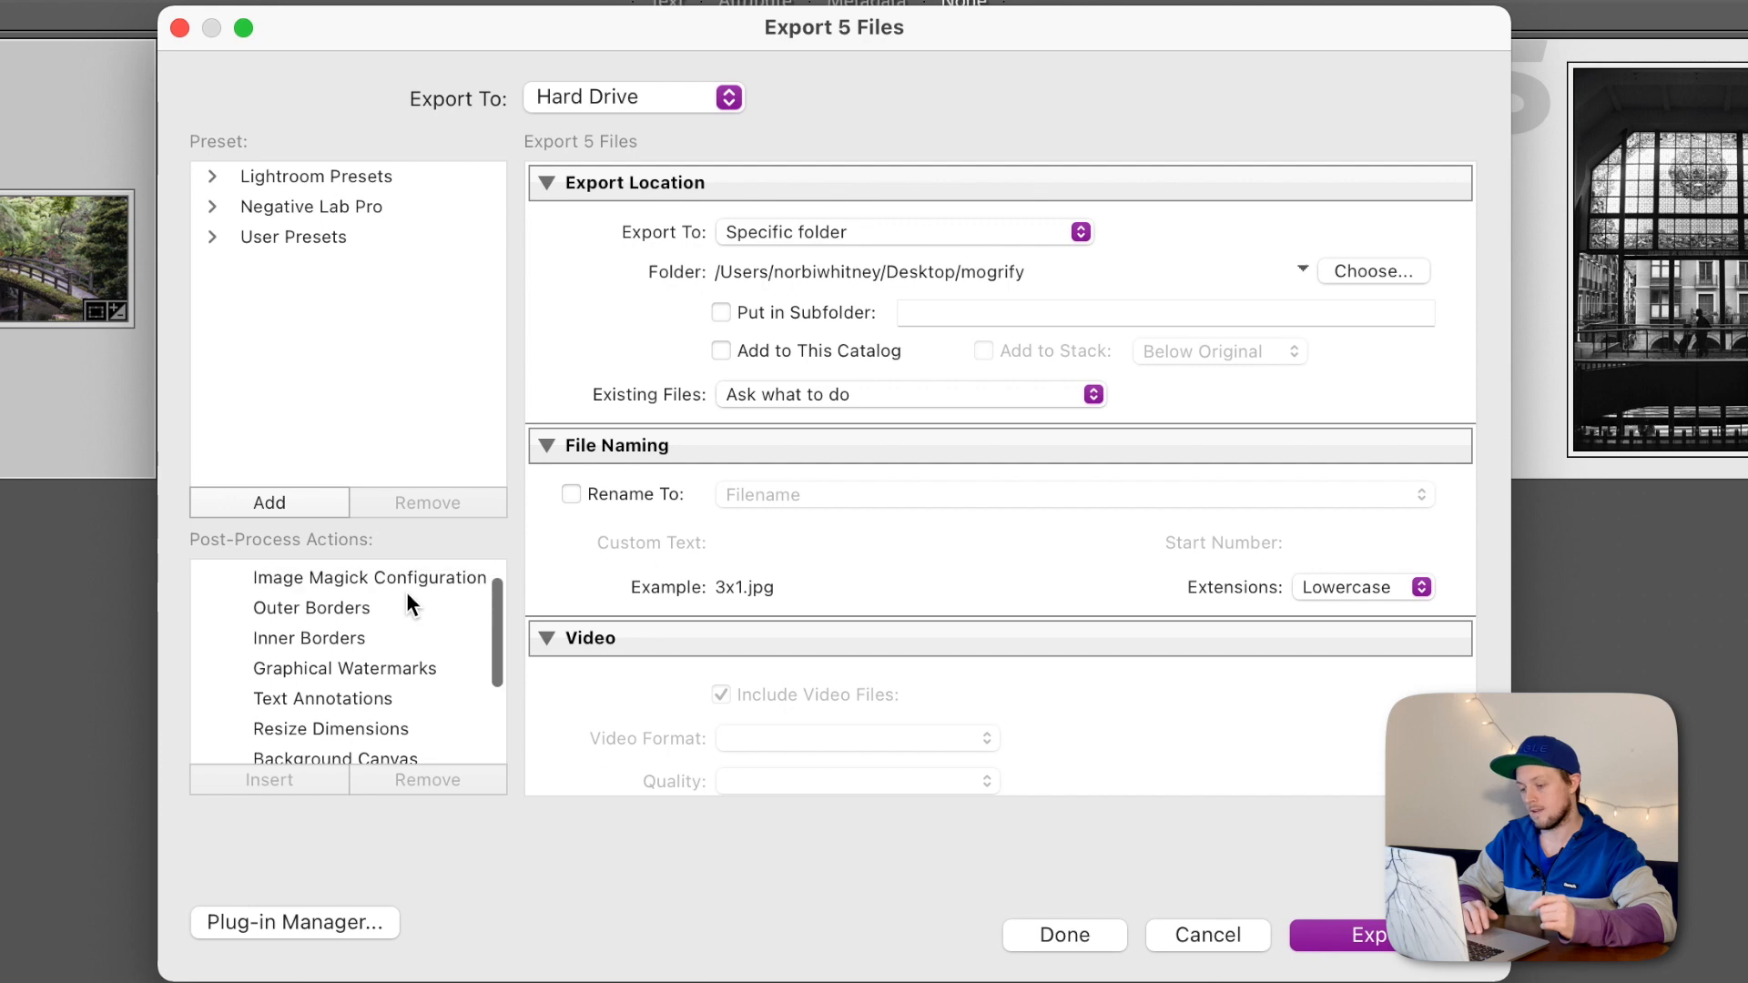
click(345, 604)
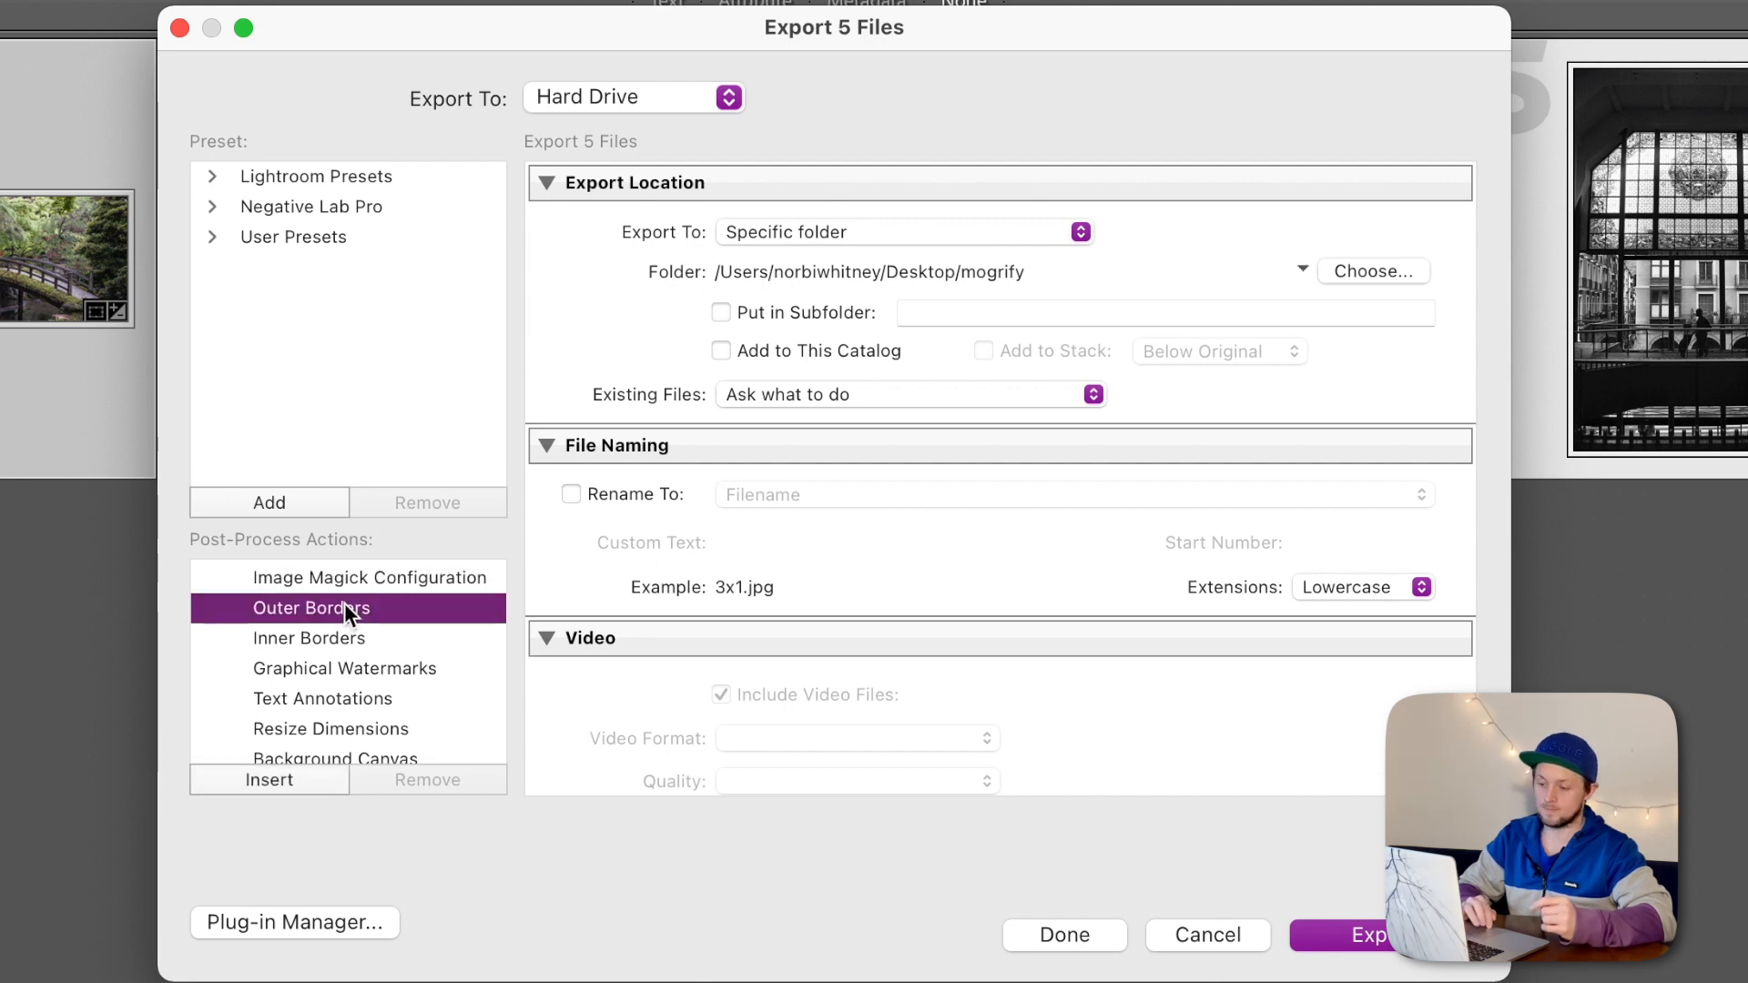
click(269, 780)
Add one outer border item and set its identical borders to 3 pixels on all sides
scroll(1073, 311, down, 10)
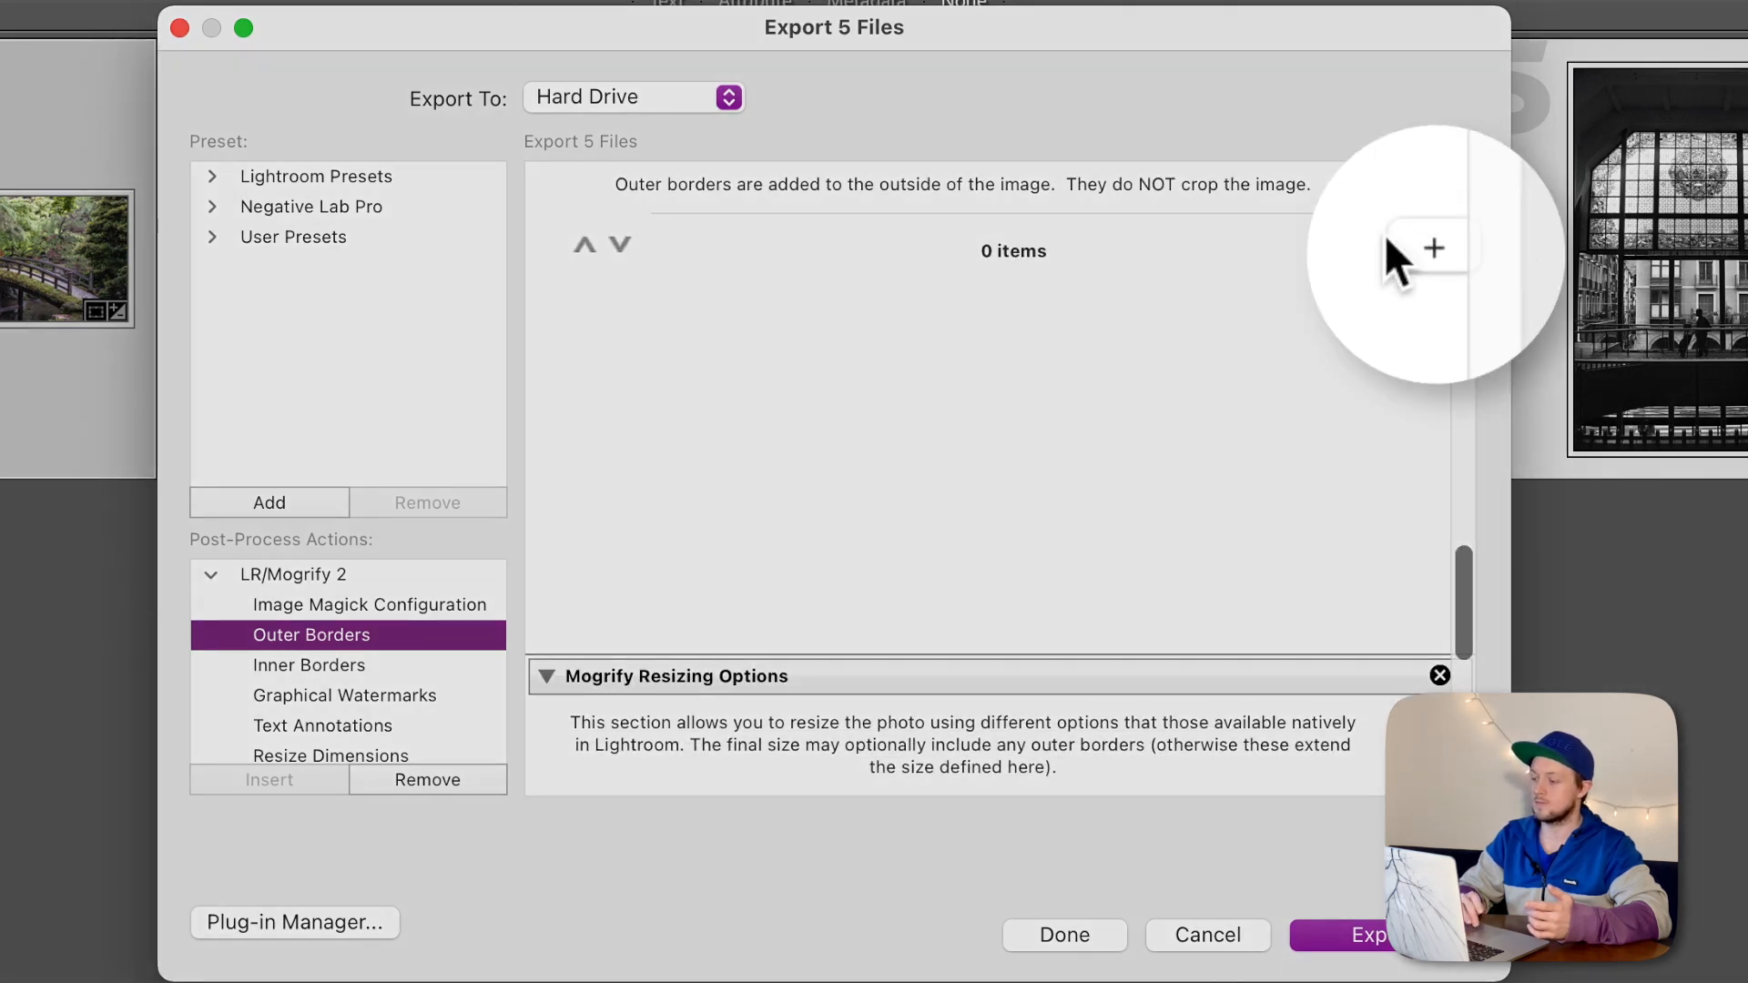
click(1436, 252)
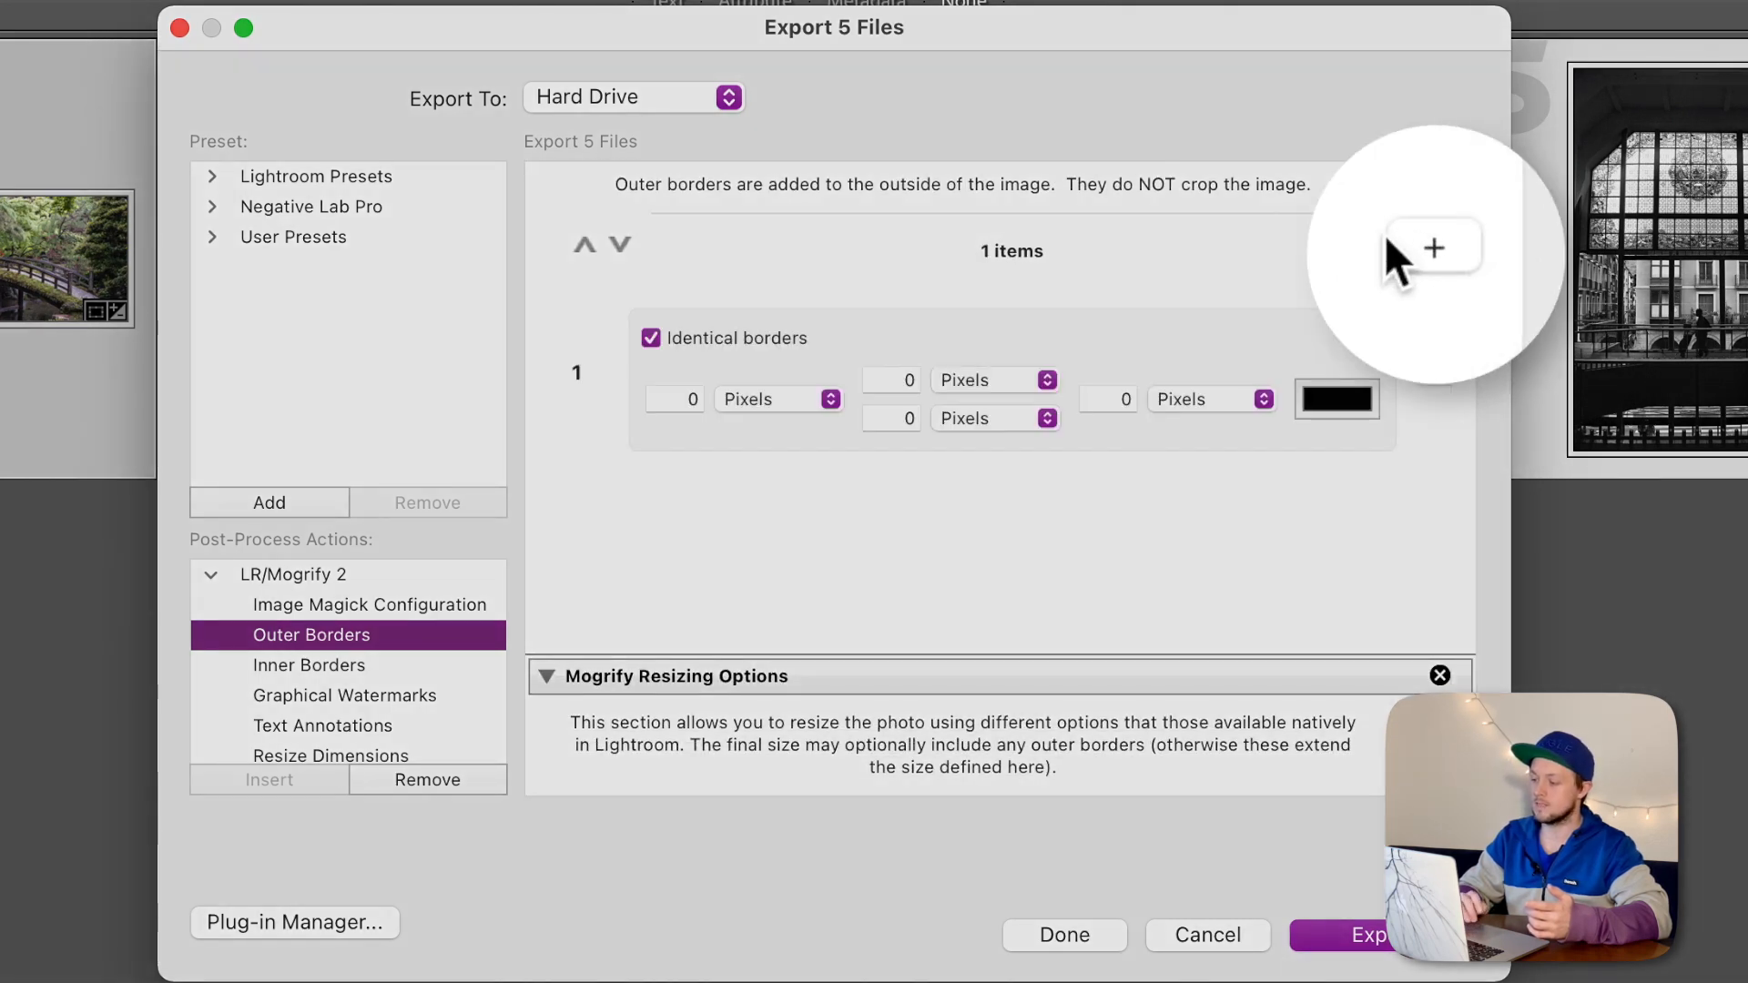
click(672, 399)
text(3)
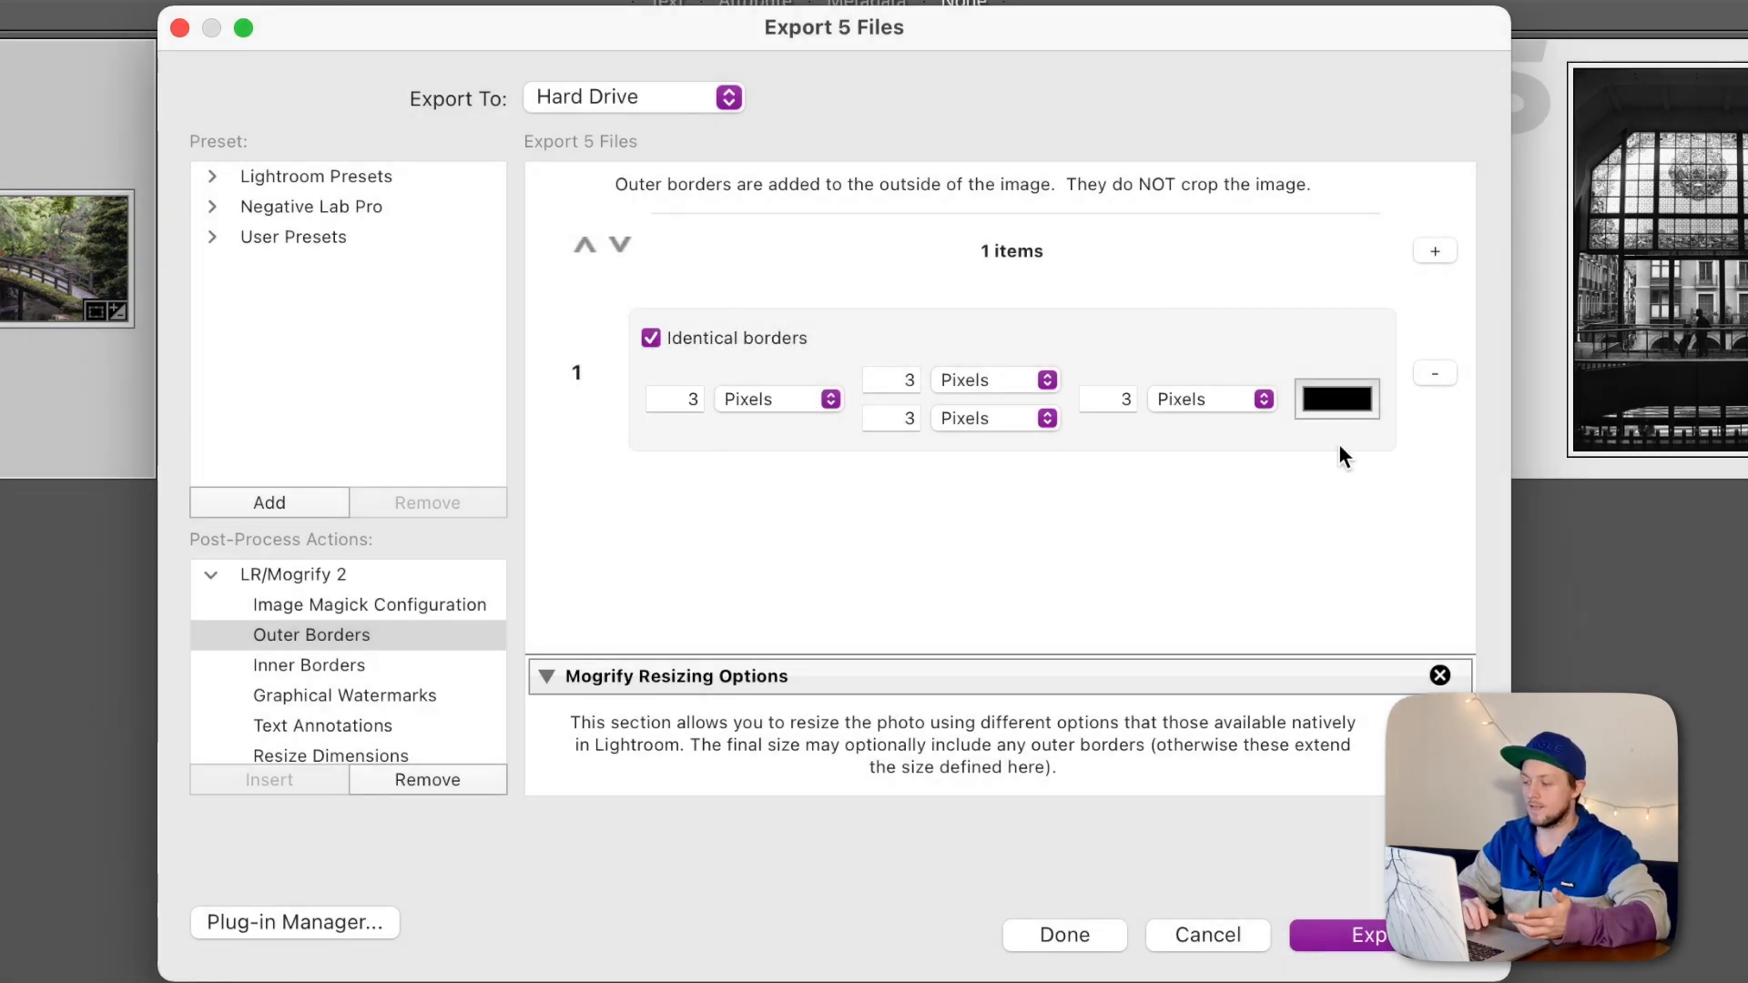
Enable fitting any outer borders into the target size in Mogrify Resizing Options, and export the five photos
scroll(1338, 451, down, 10)
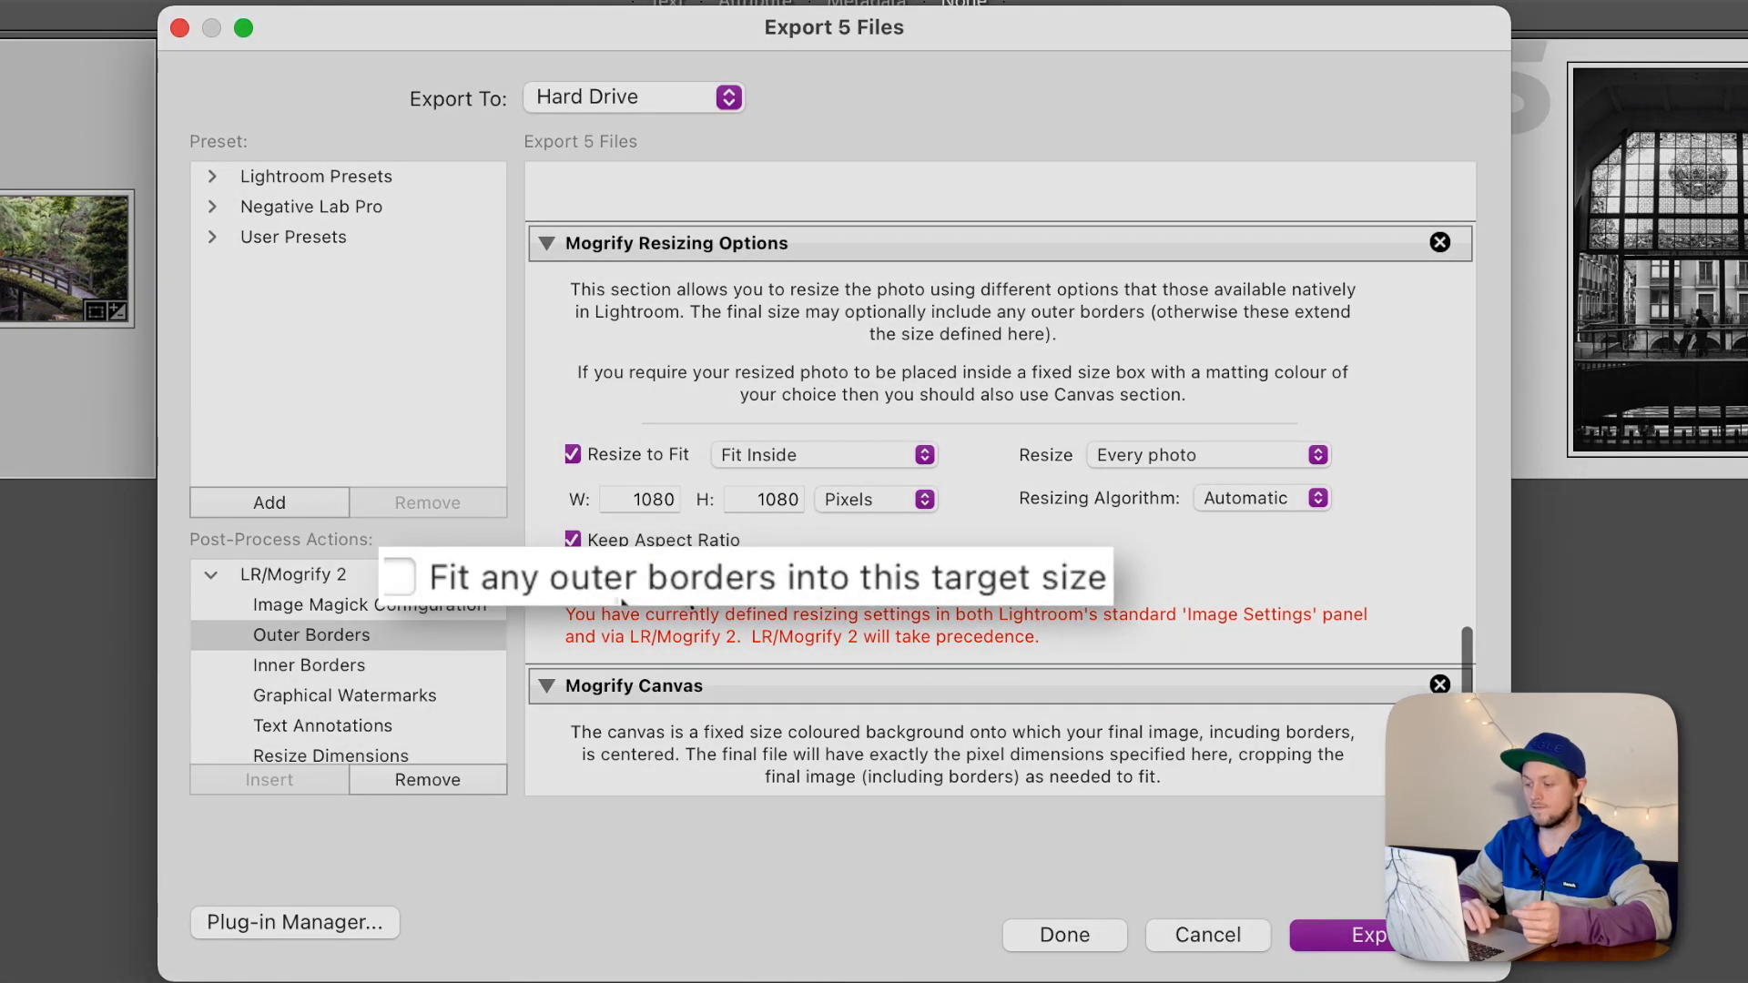
click(399, 577)
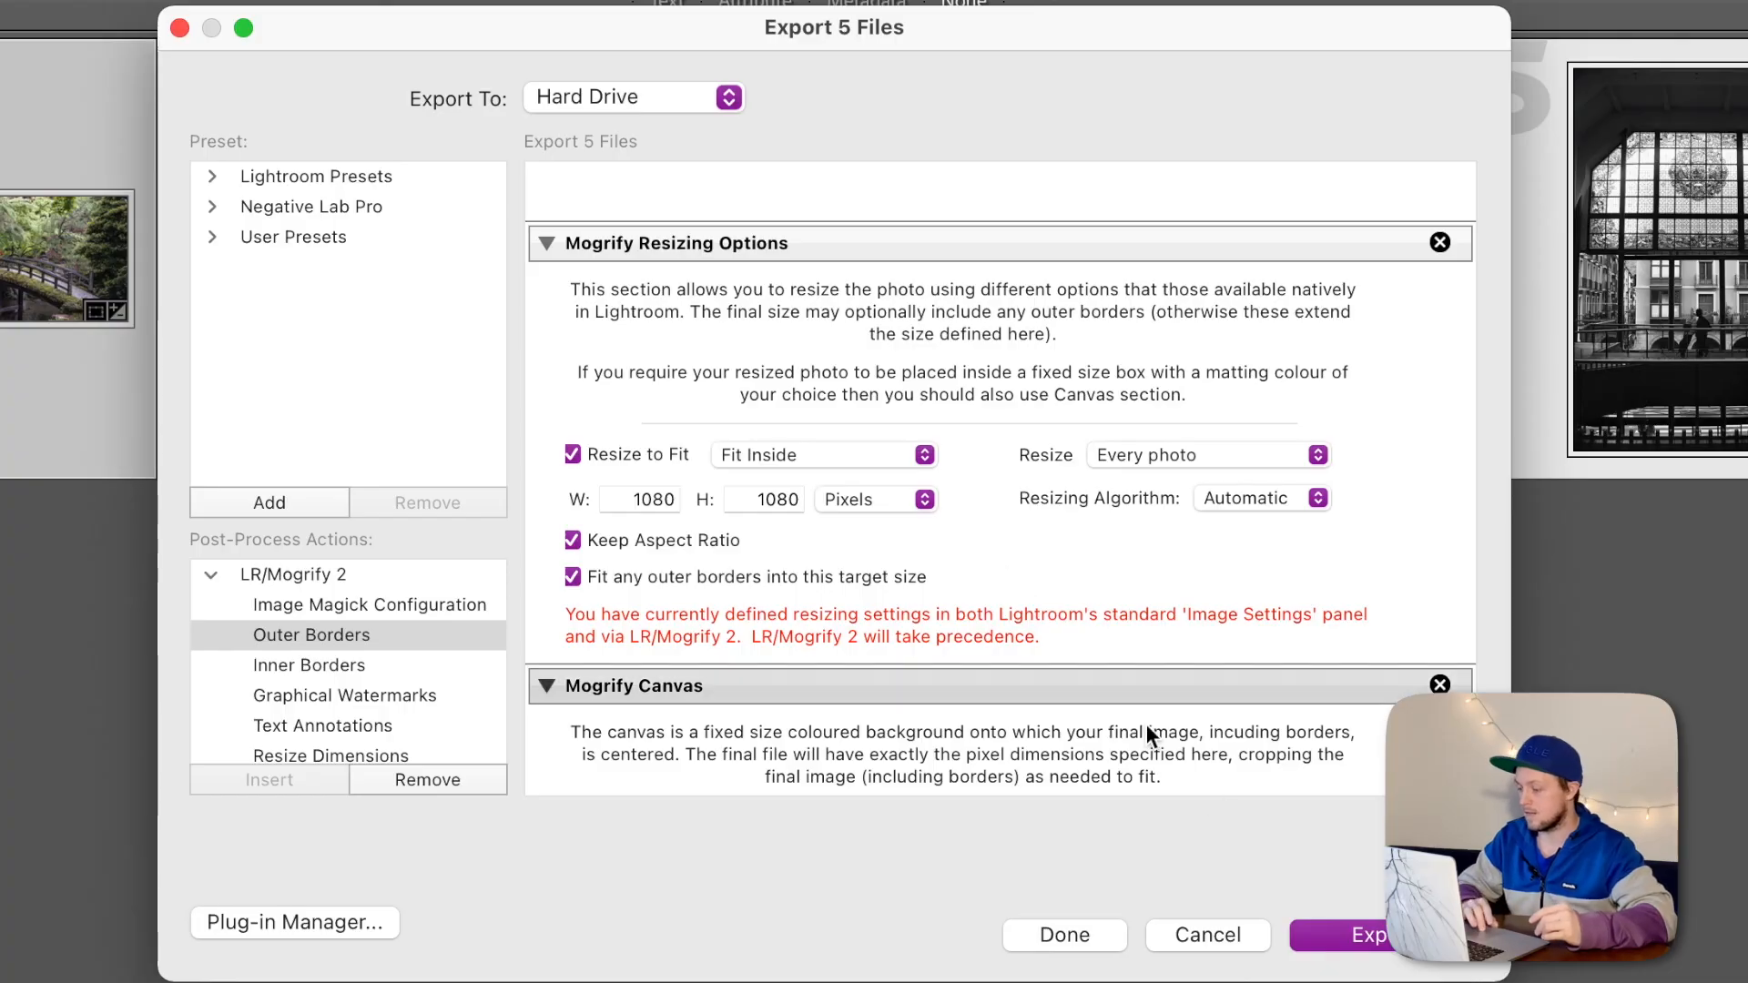
click(1366, 934)
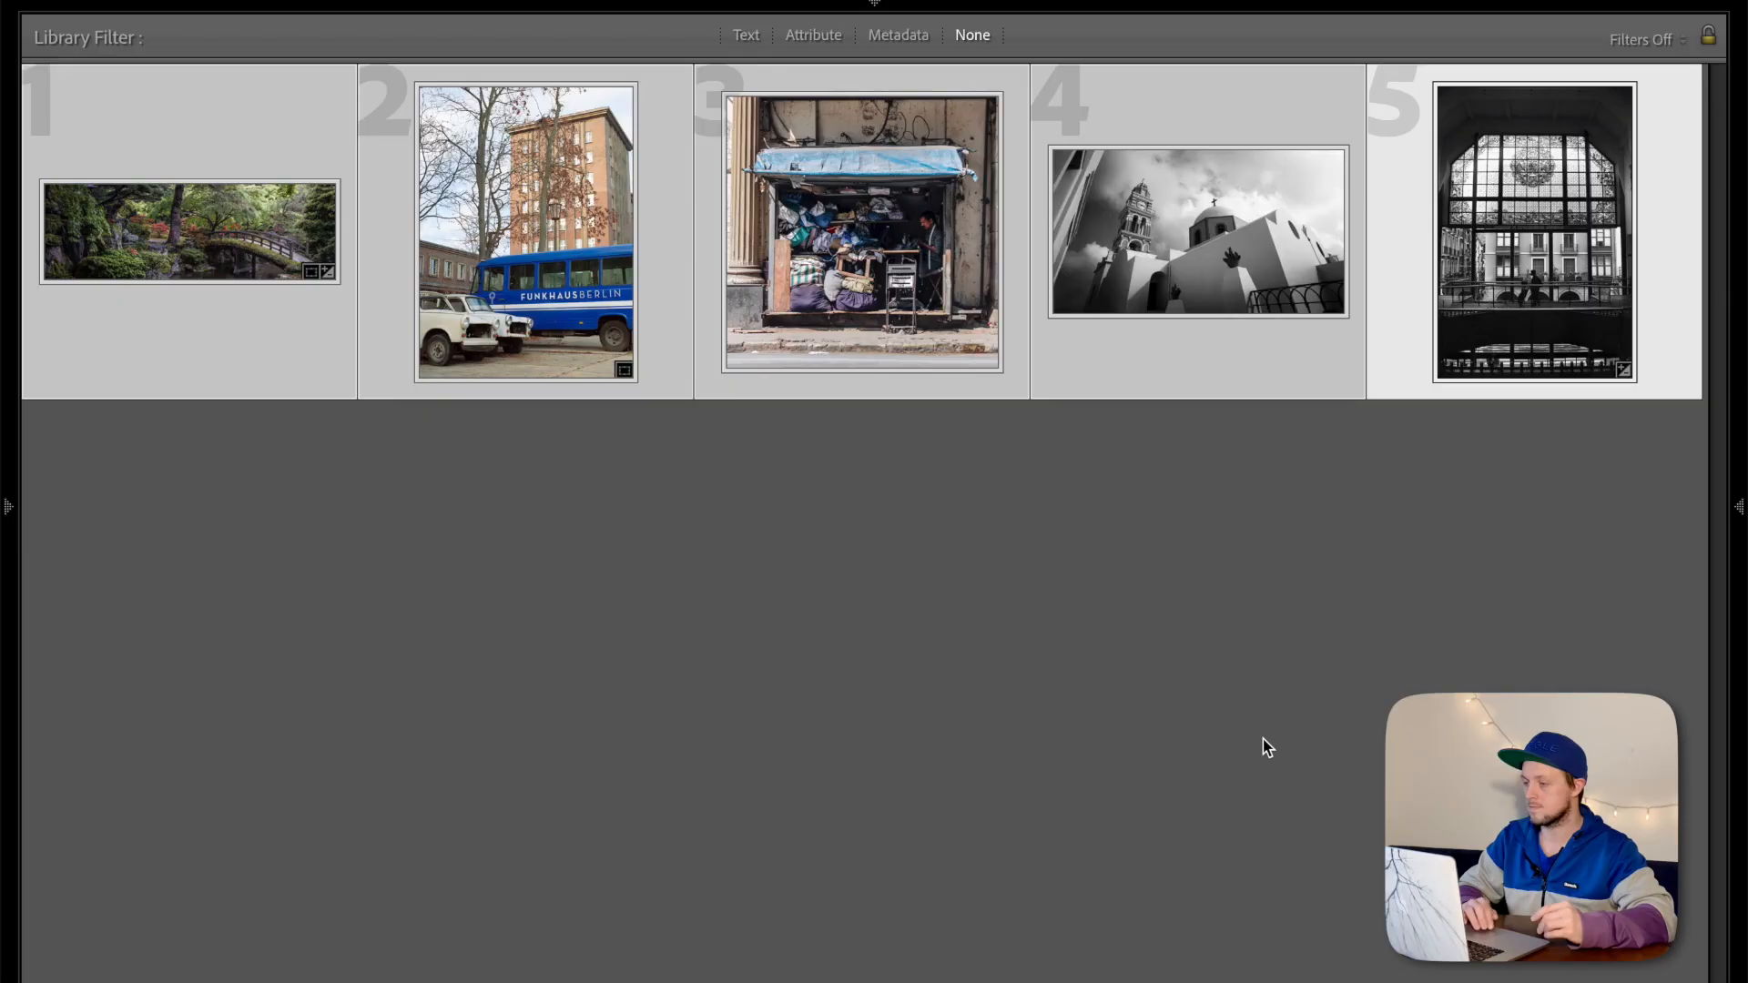
Preview the exported photos one after another in Finder to examine their thin borders on the white square canvas
key(space)
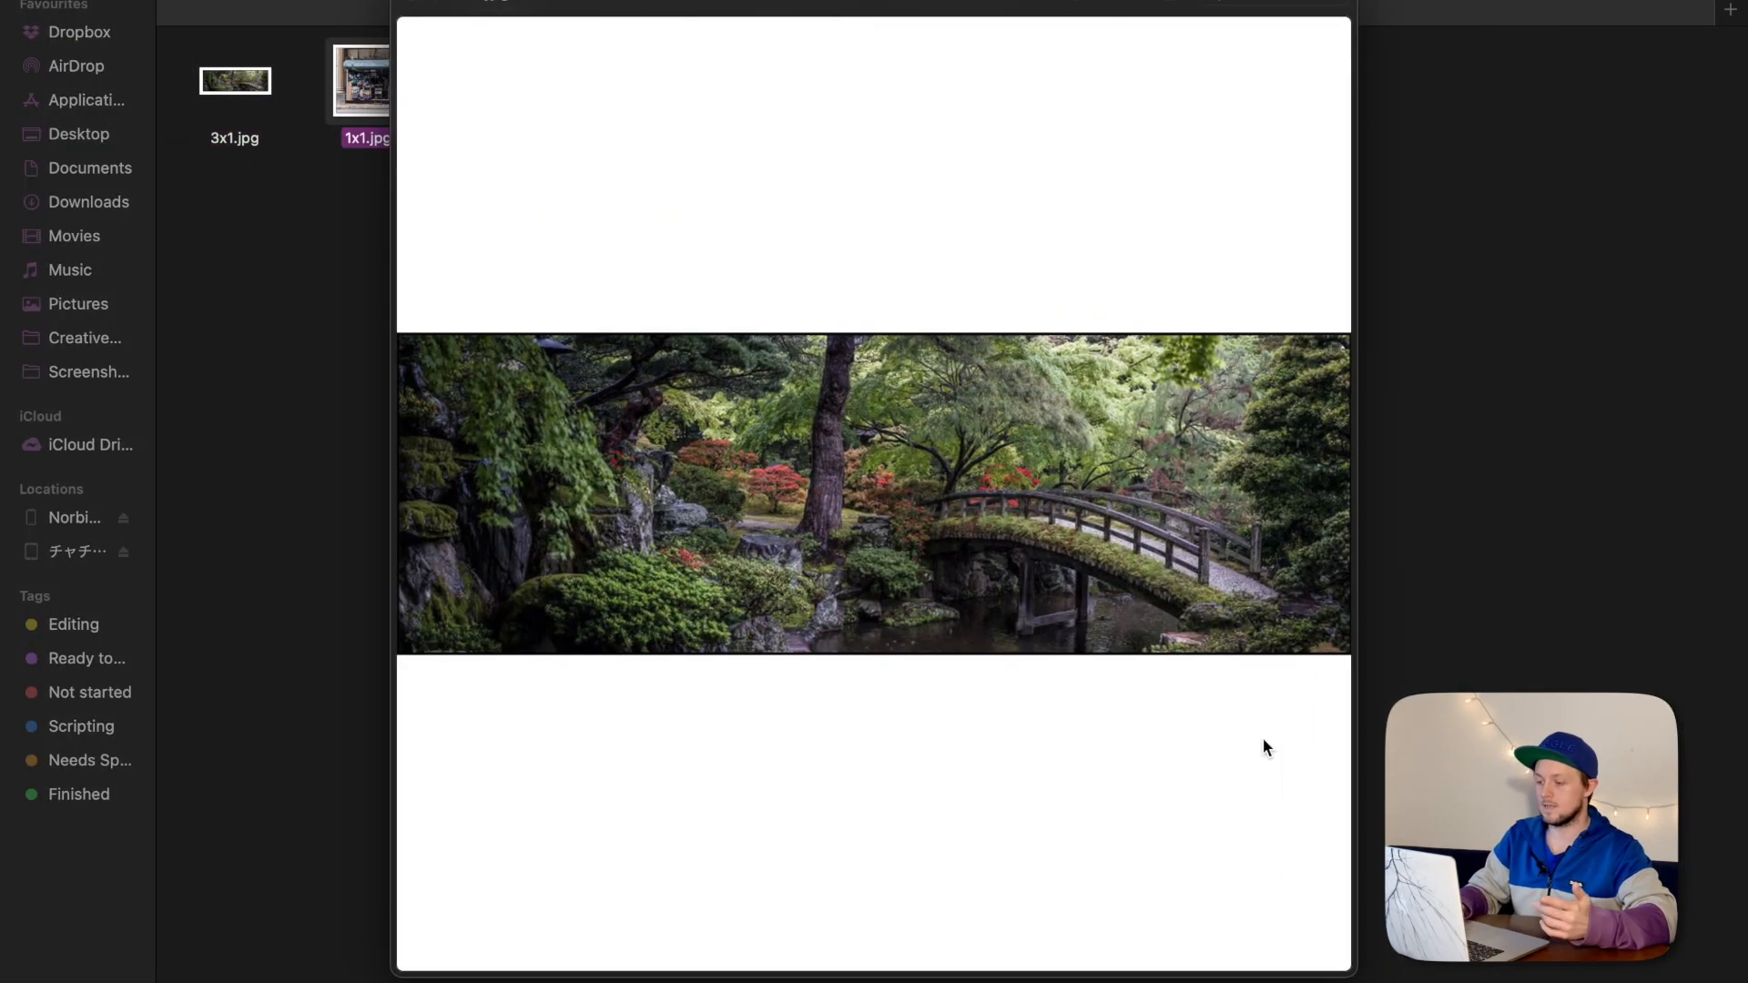
key(Right)
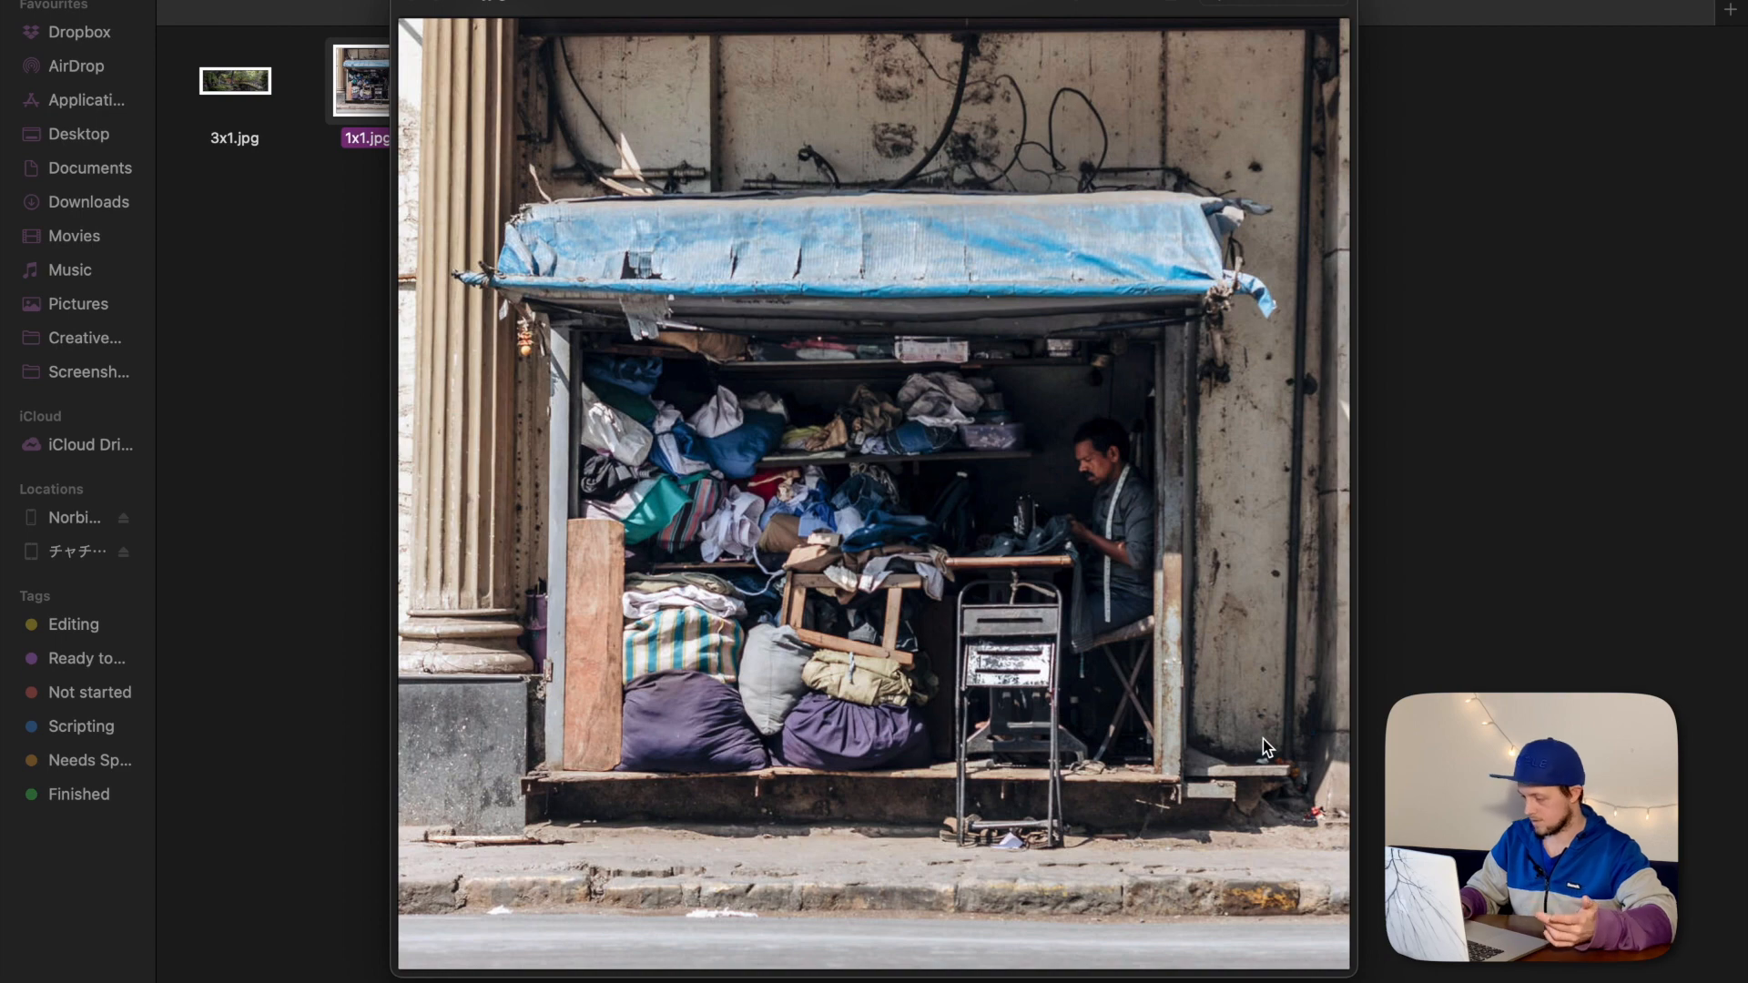
key(Right)
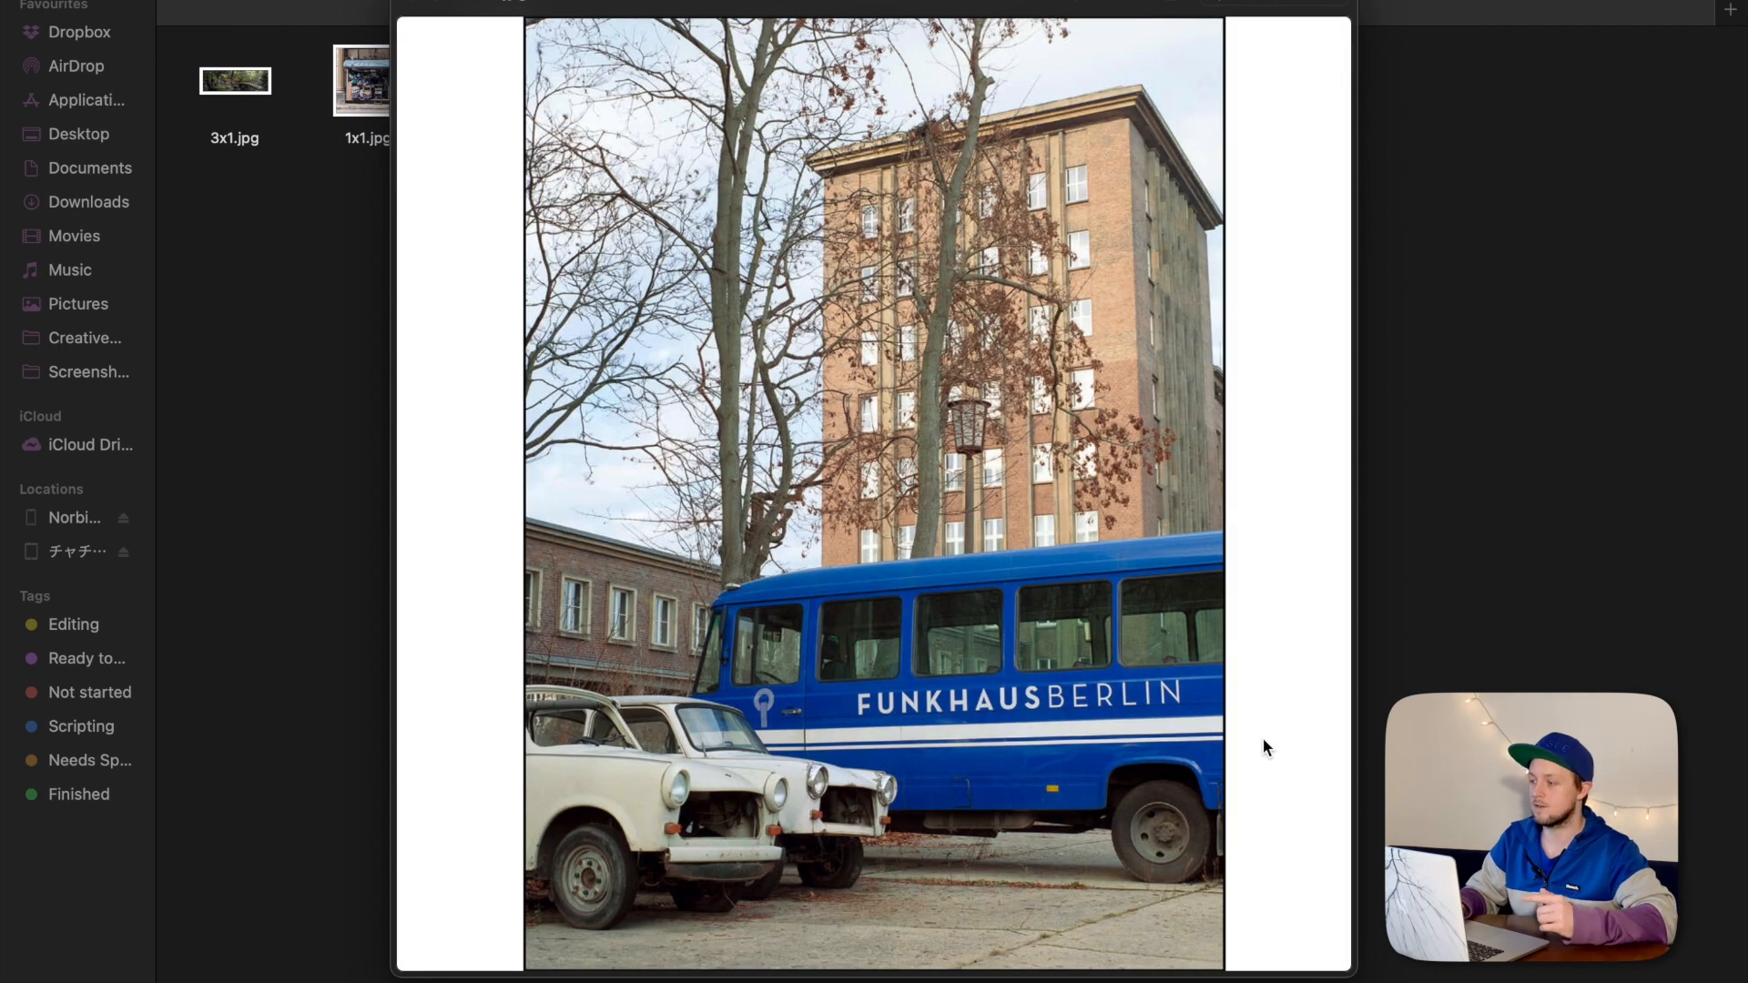
key(Right)
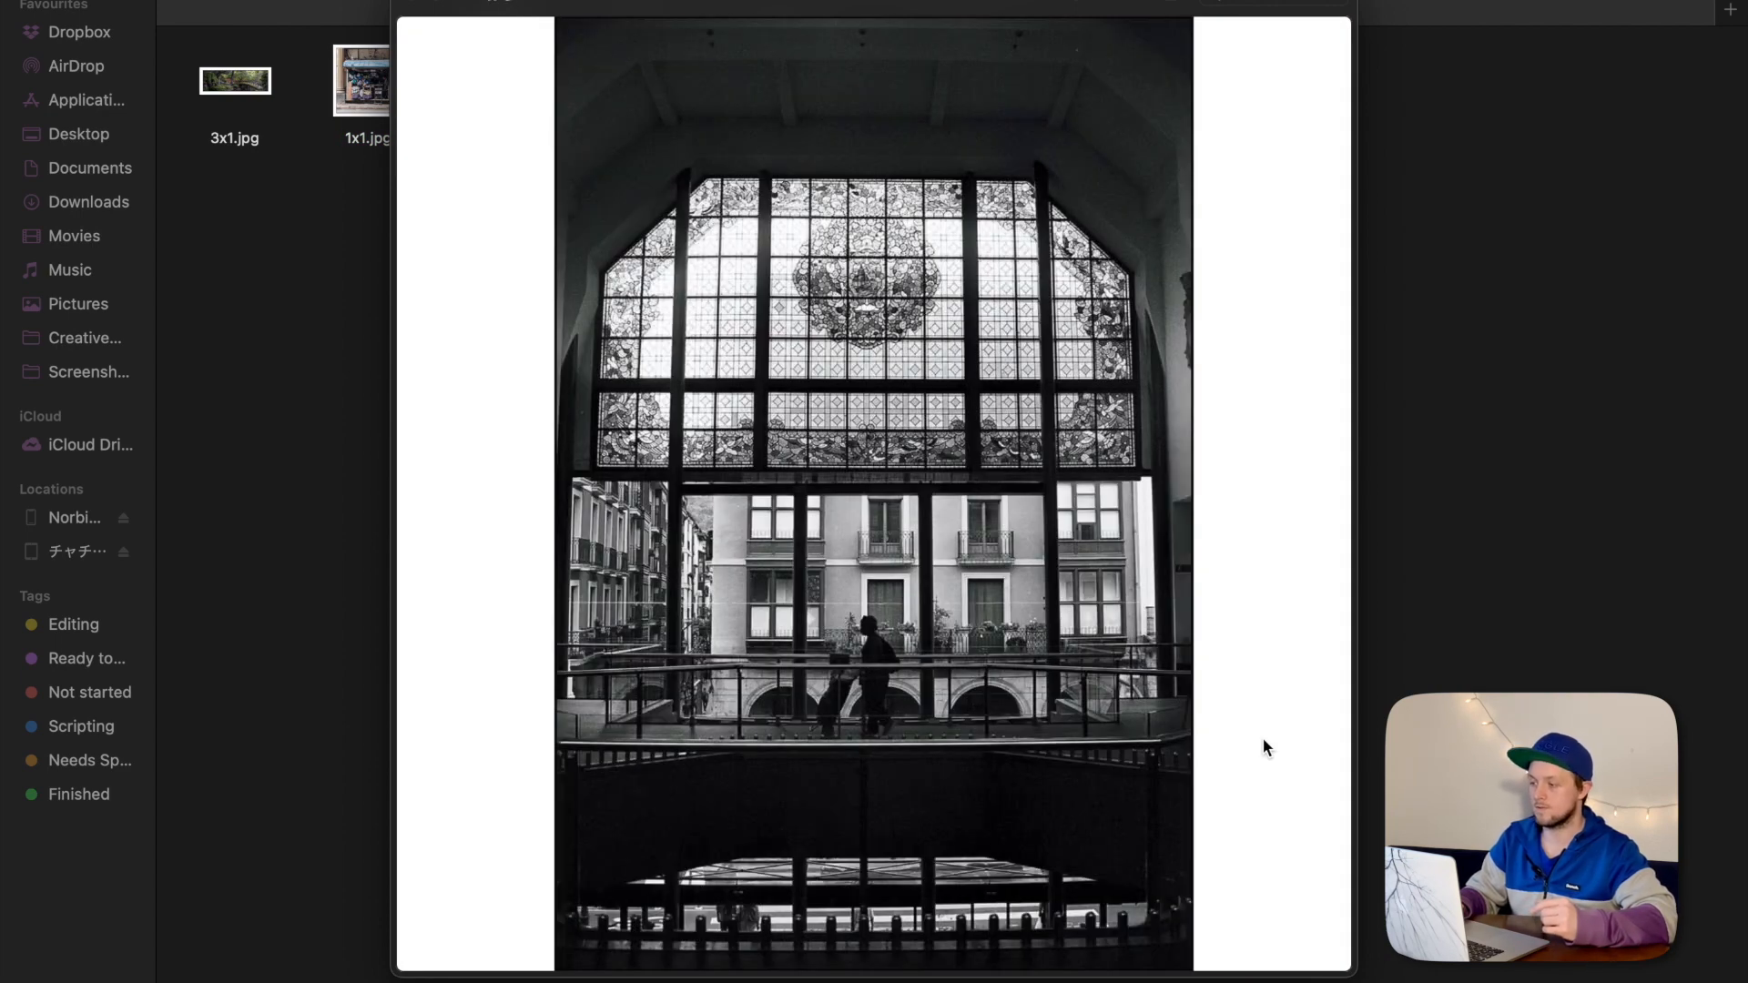
key(Right)
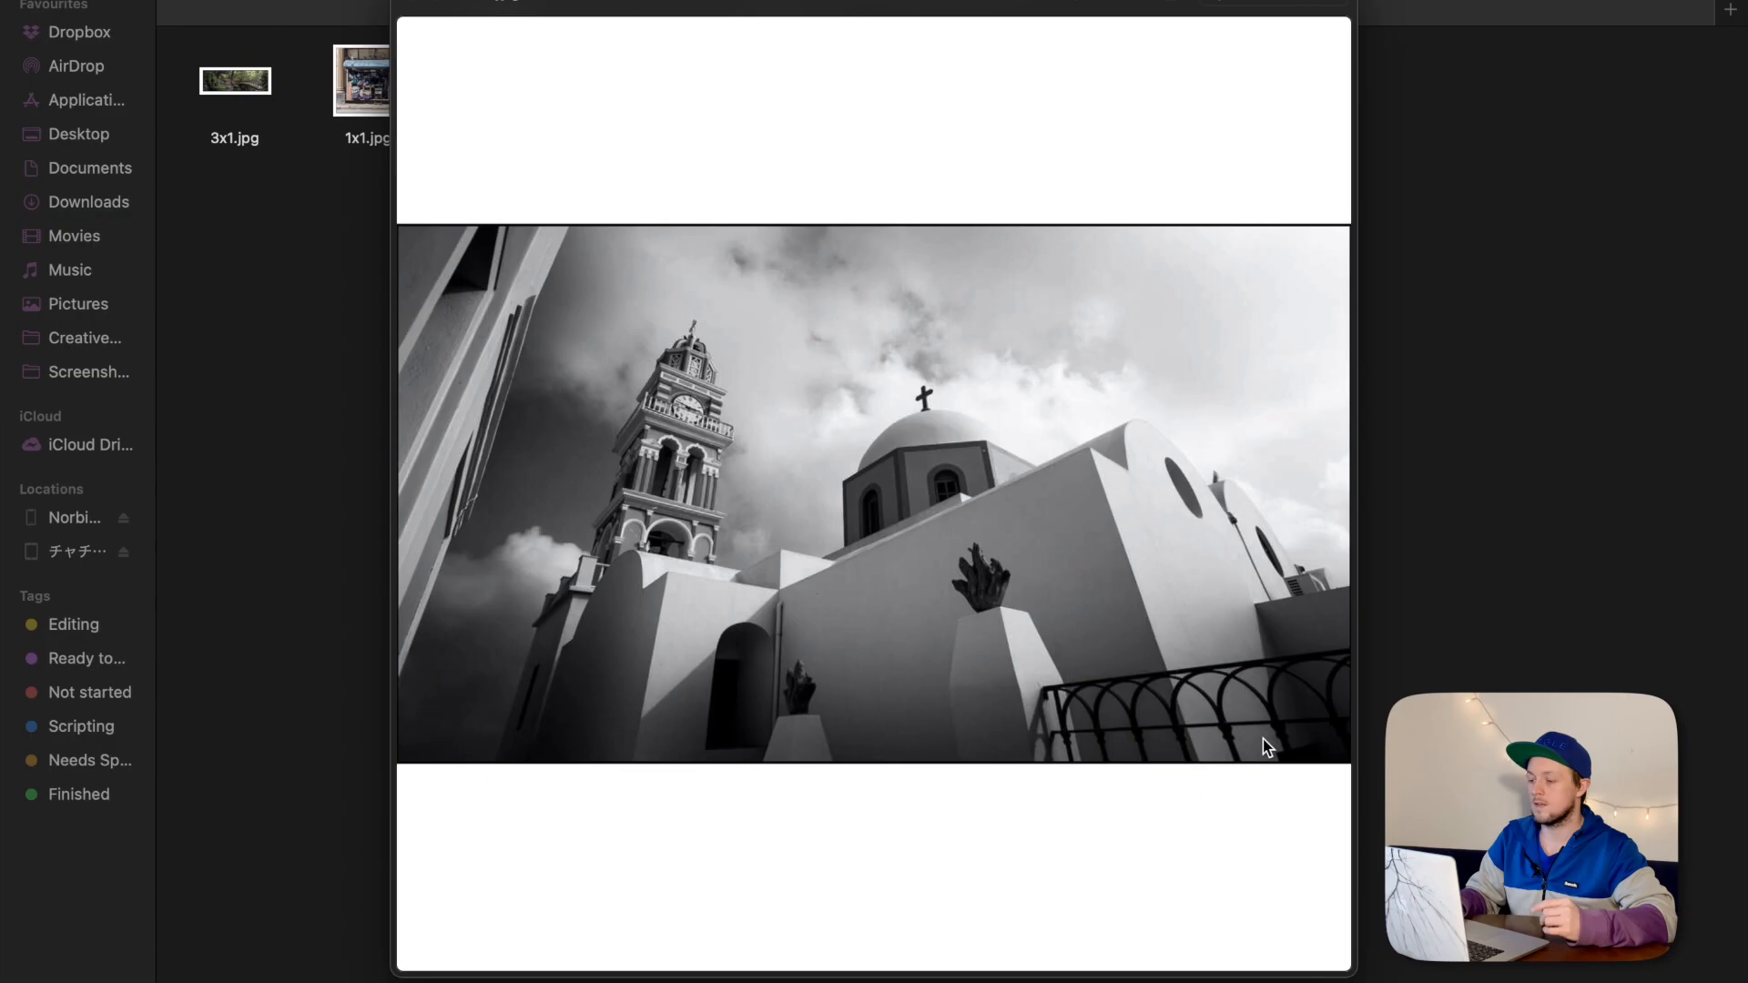
key(Right)
key(Right)
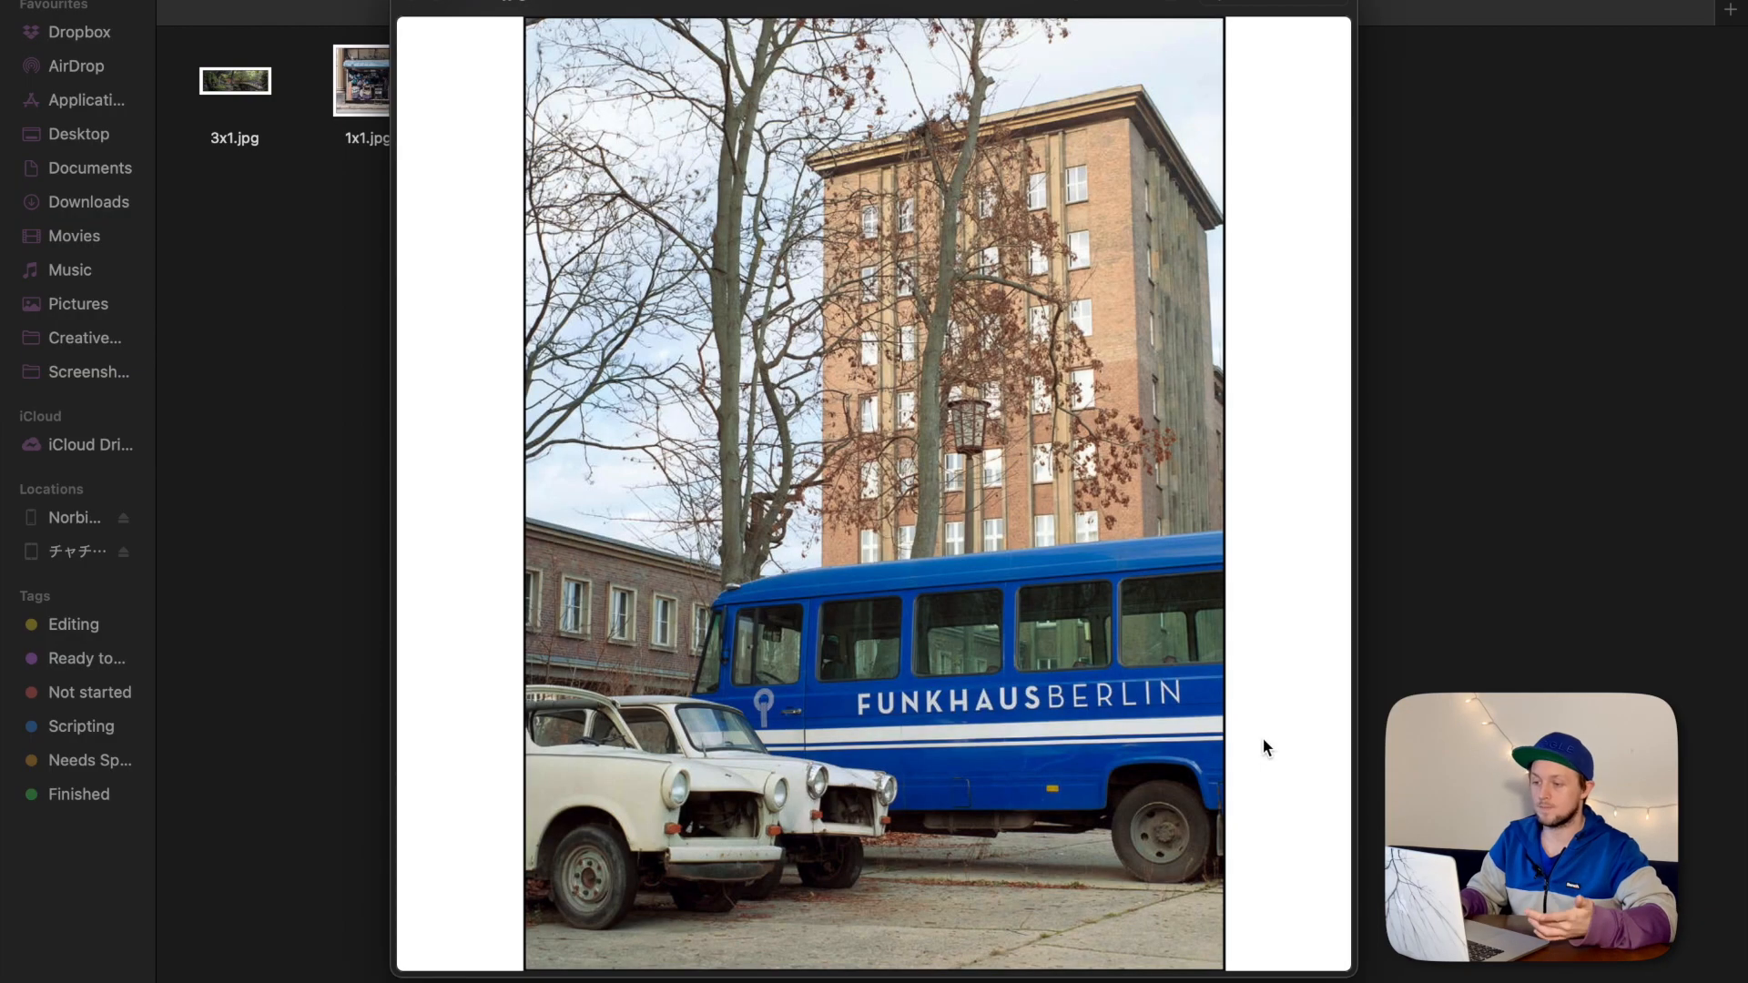
key(Right)
key(Left)
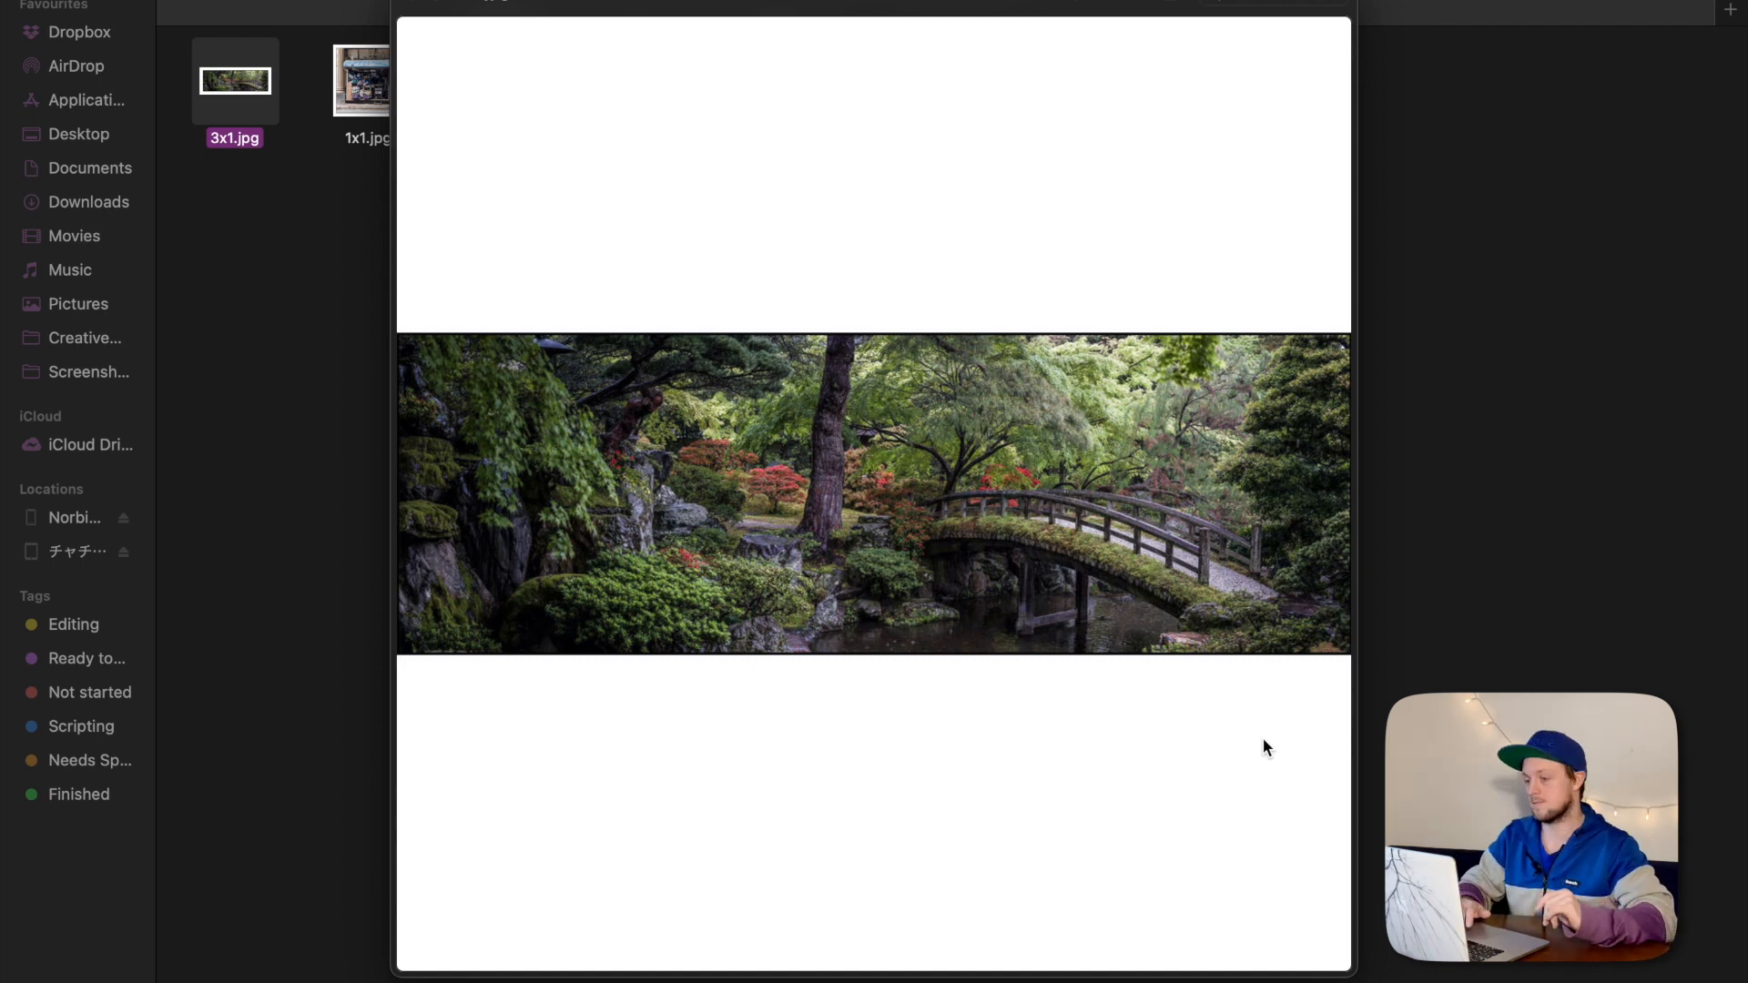
key(space)
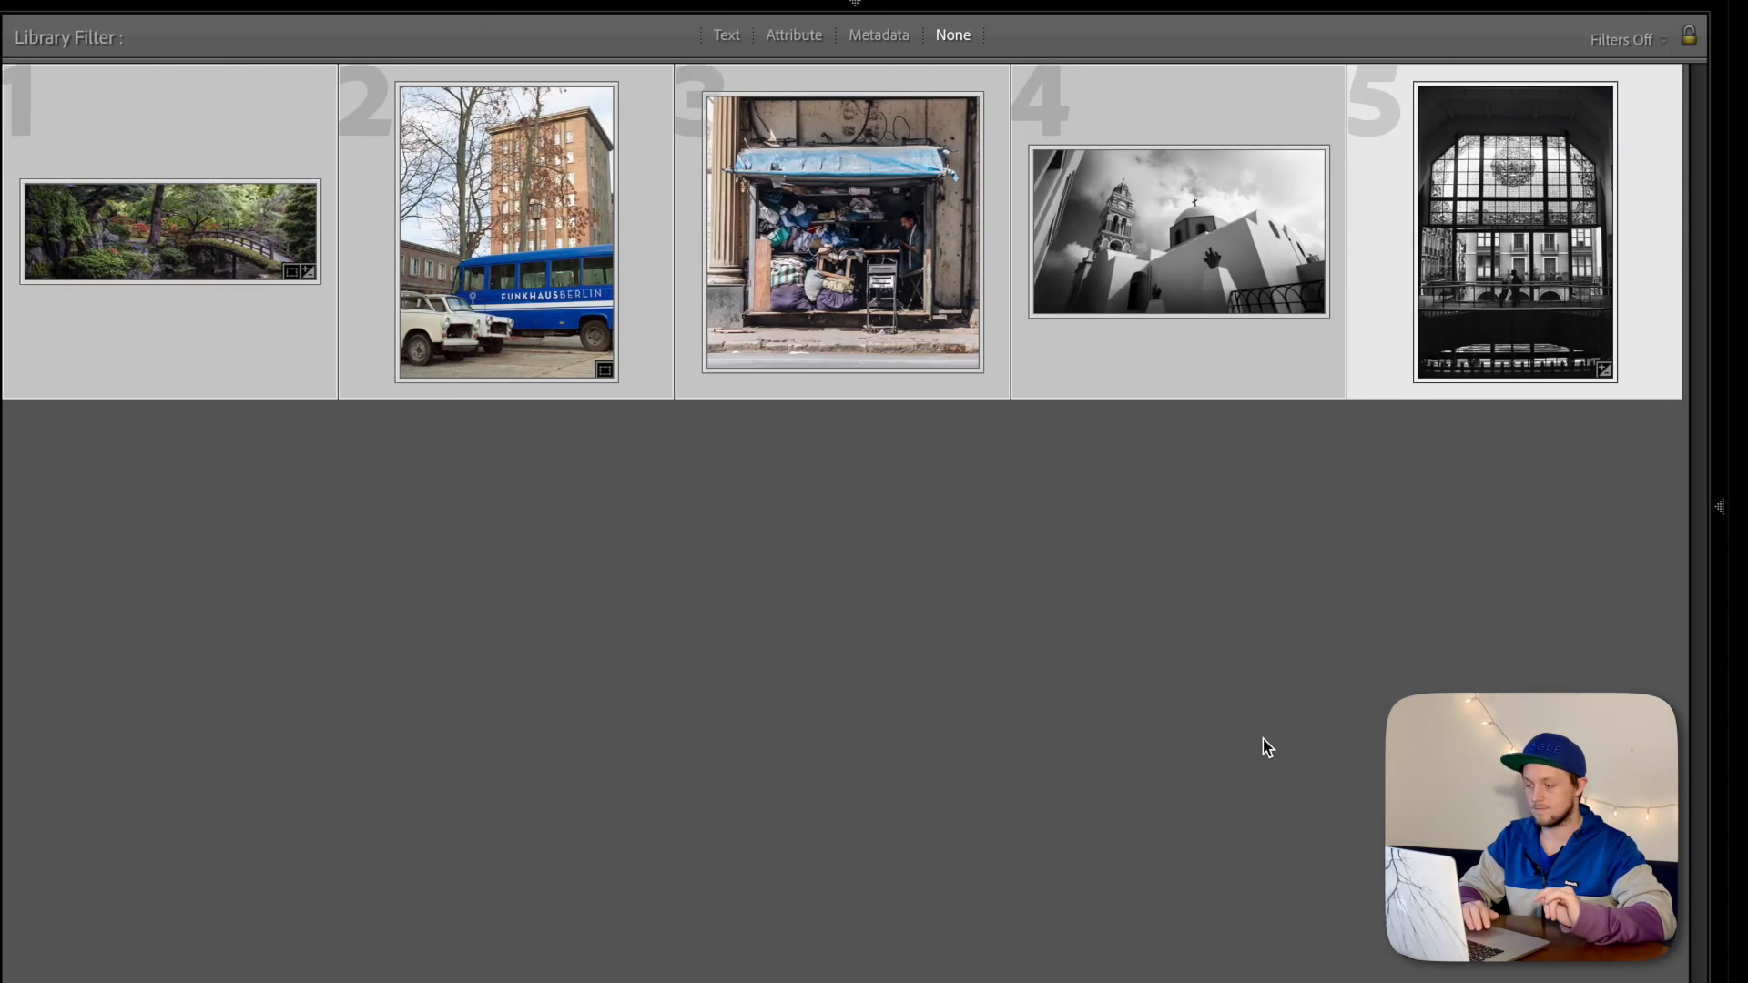
Switch back to Lightroom Classic, reopen the export settings, and add a second outer border with identical 20-pixel sides
click(244, 2)
click(317, 315)
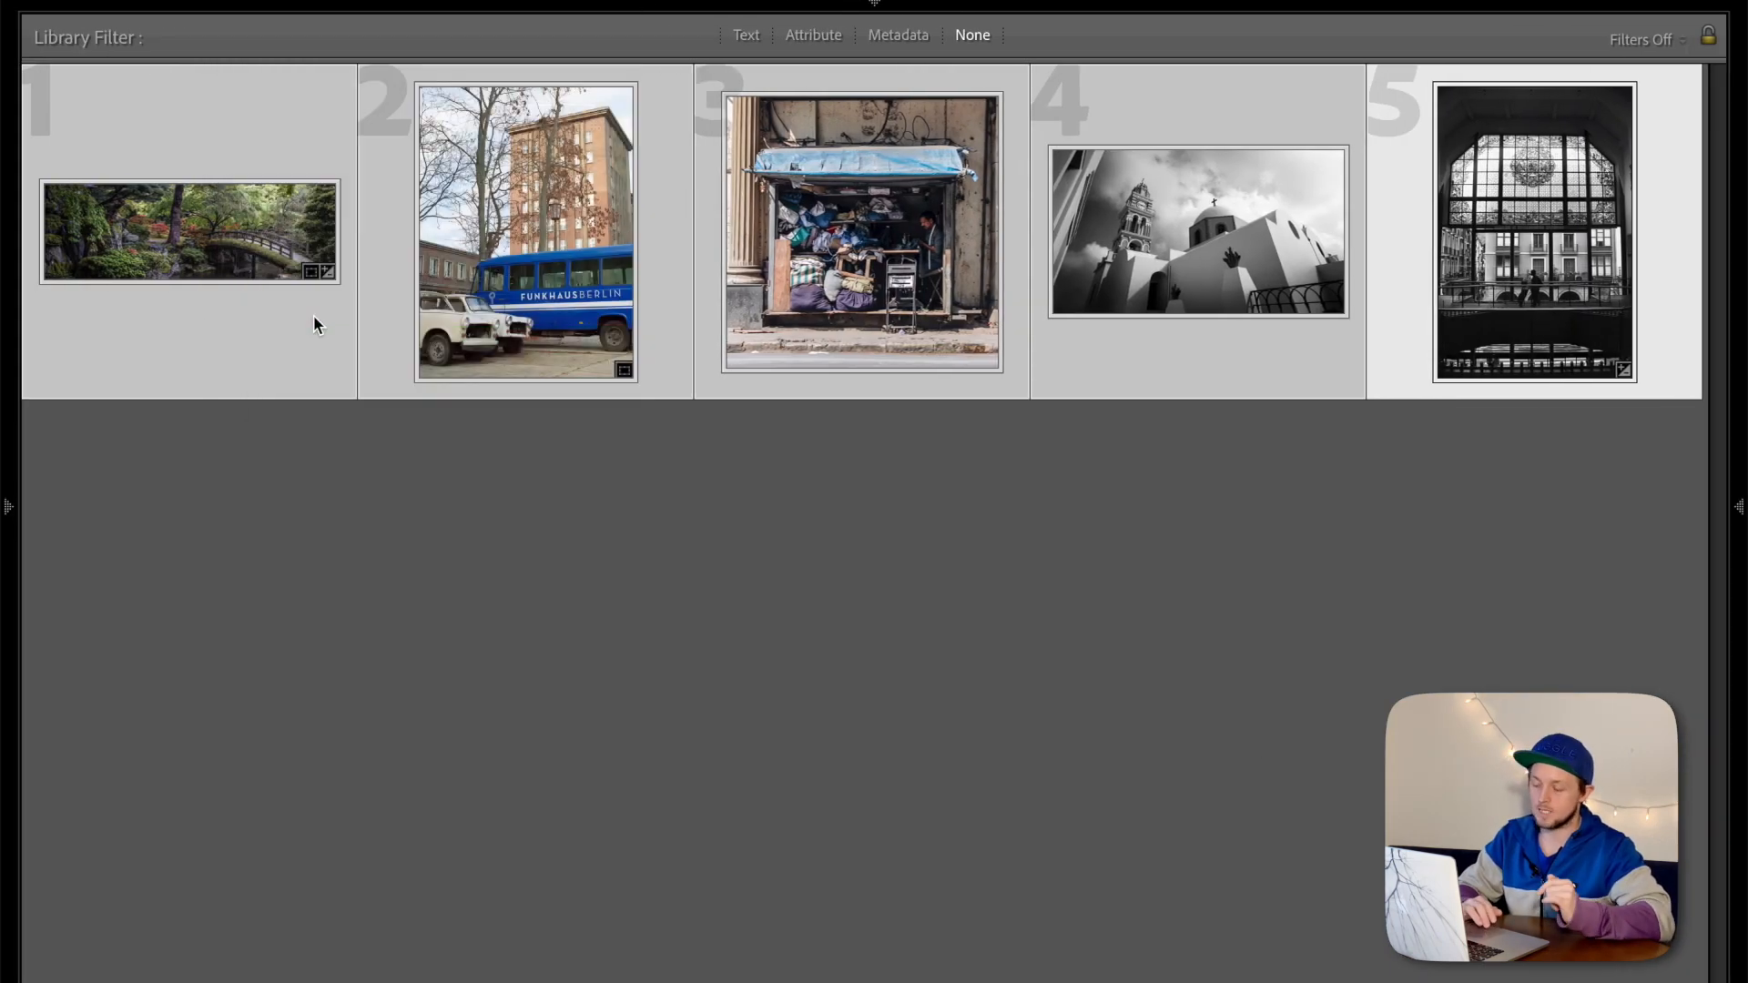
scroll(1129, 475, down, 20)
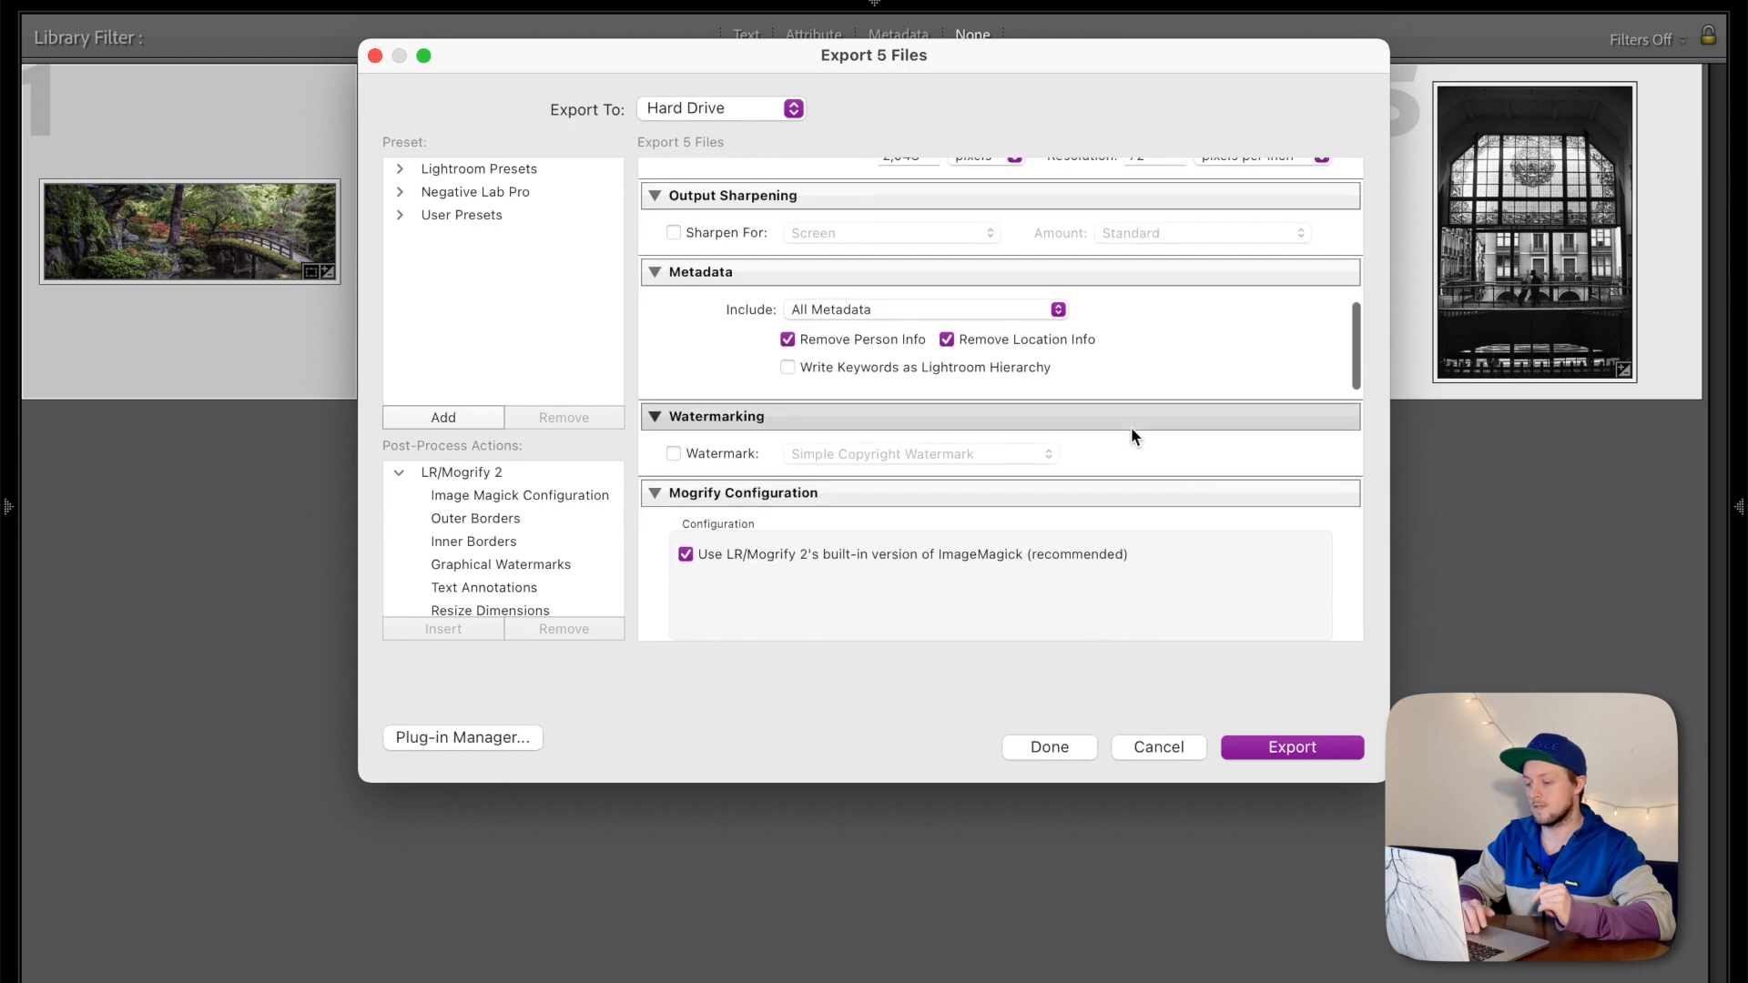
scroll(1131, 428, down, 5)
scroll(1129, 410, up, 2)
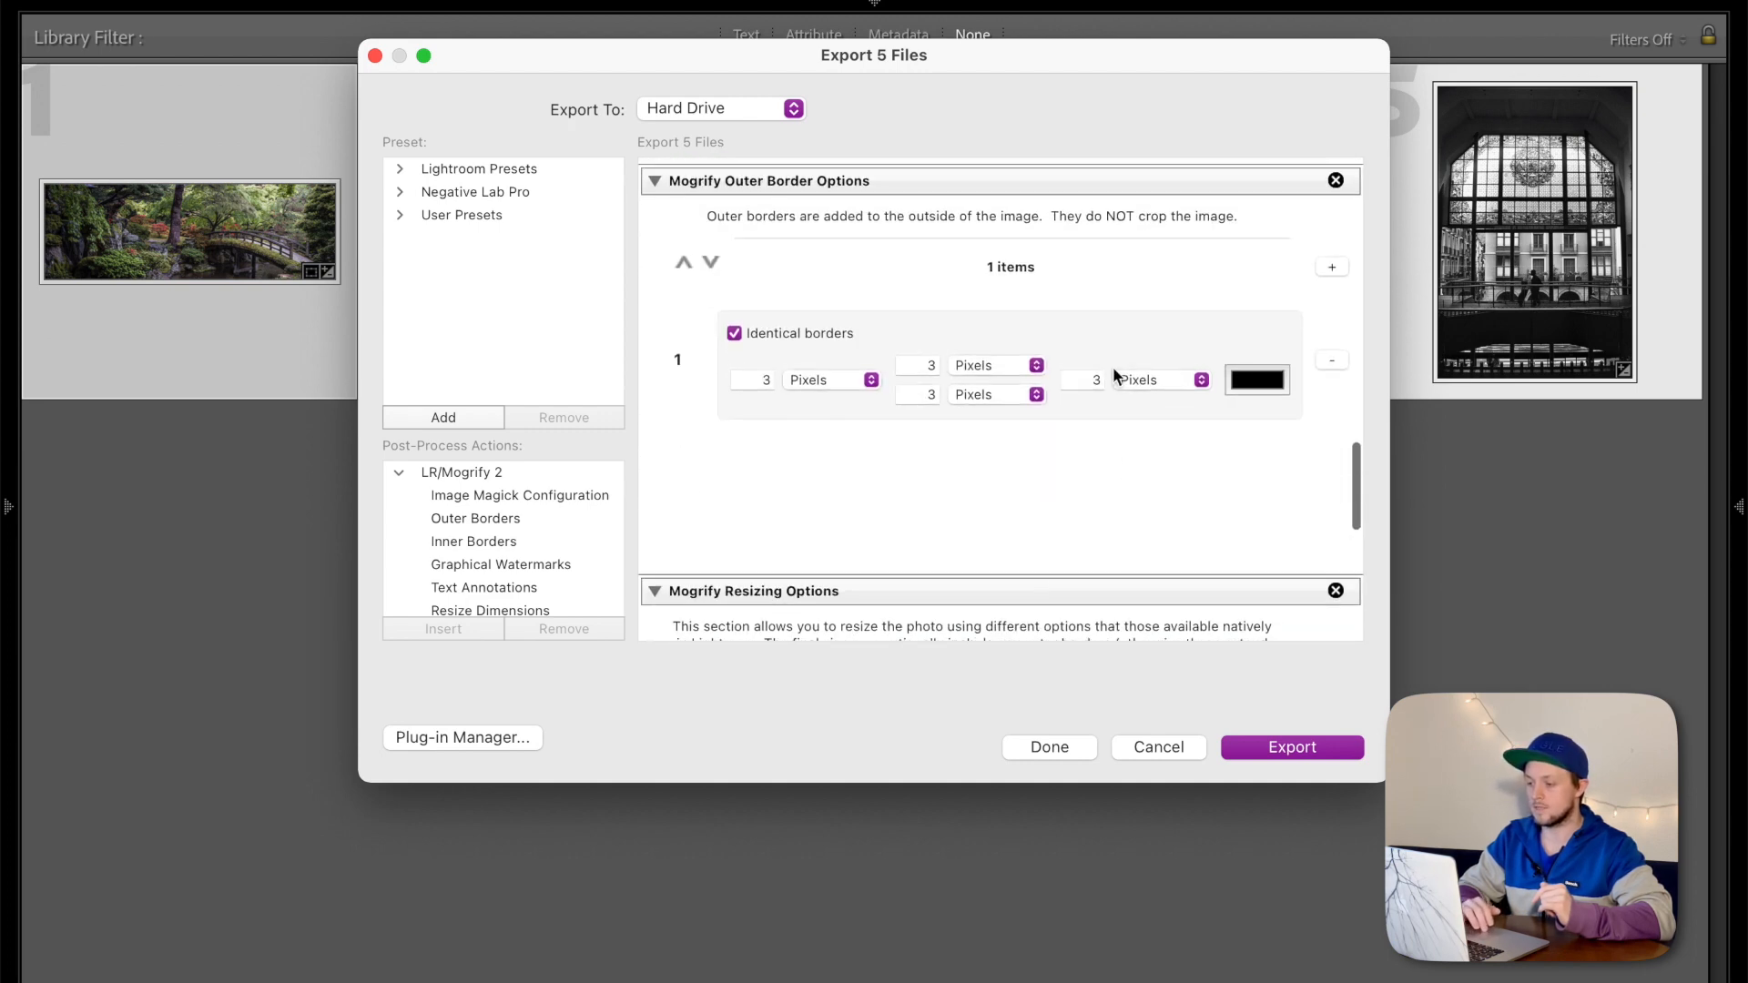
click(1331, 269)
scroll(792, 364, down, 3)
click(752, 384)
text(20)
Set the second outer border's colour to white and export the five photos
click(1226, 384)
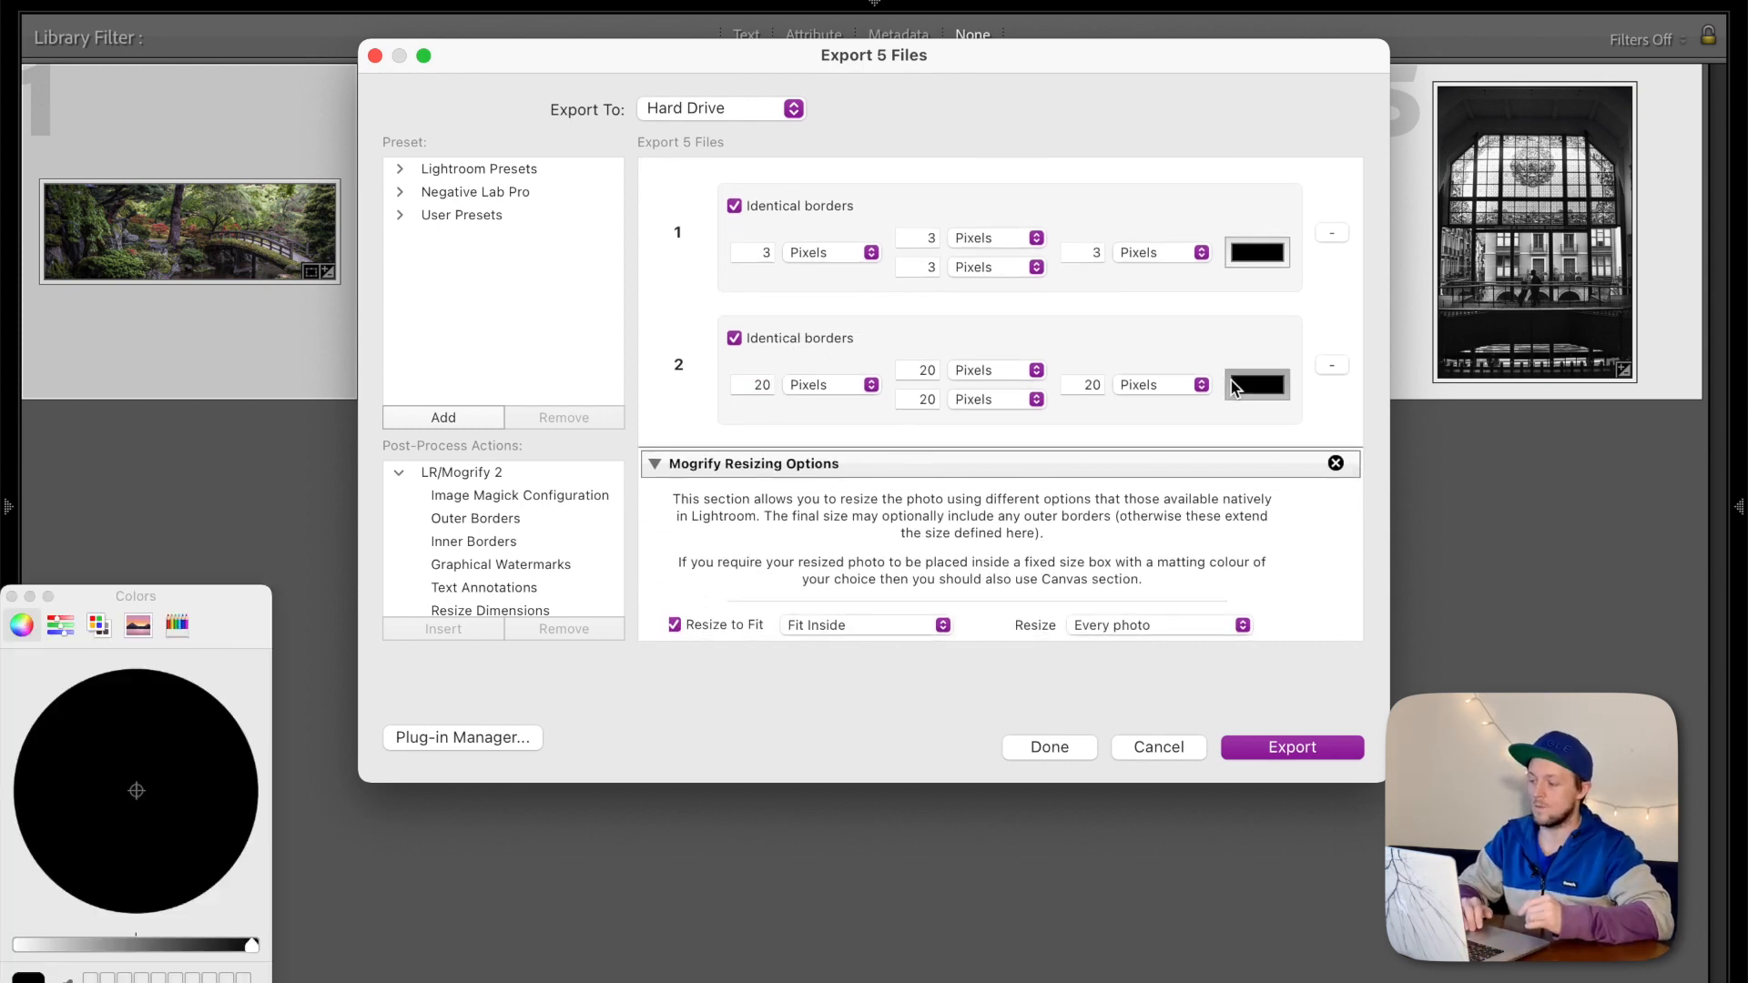
drag(163, 947, 18, 945)
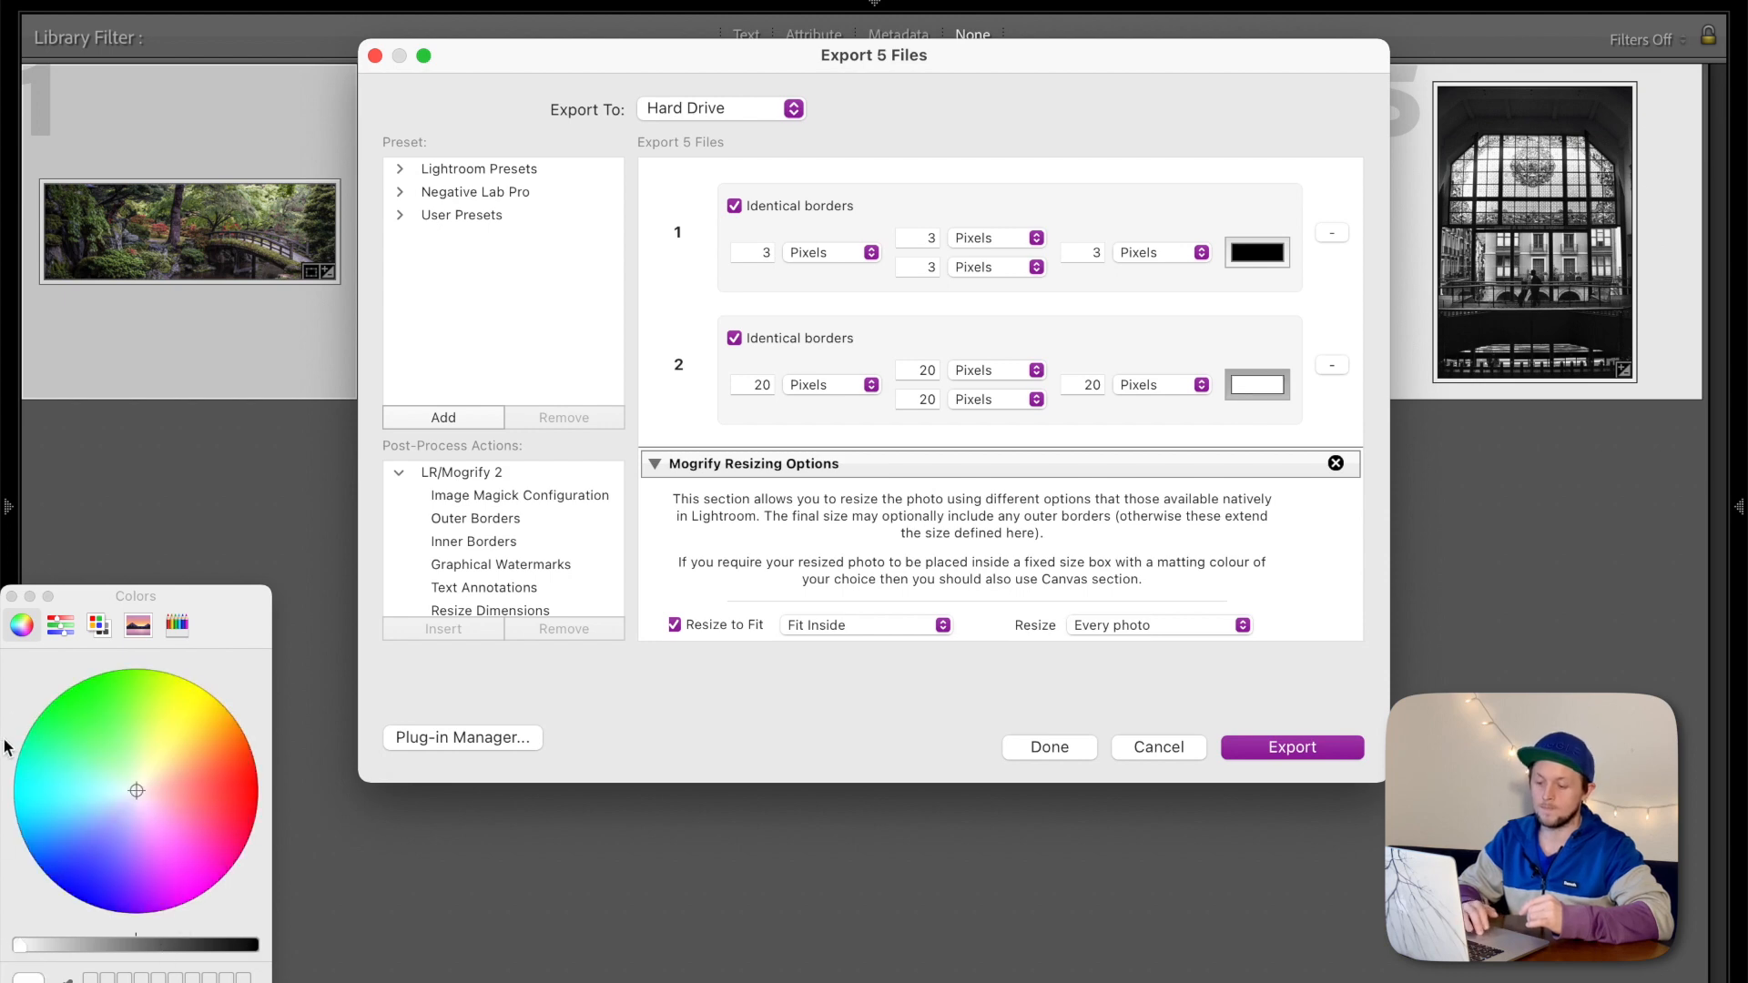
click(12, 597)
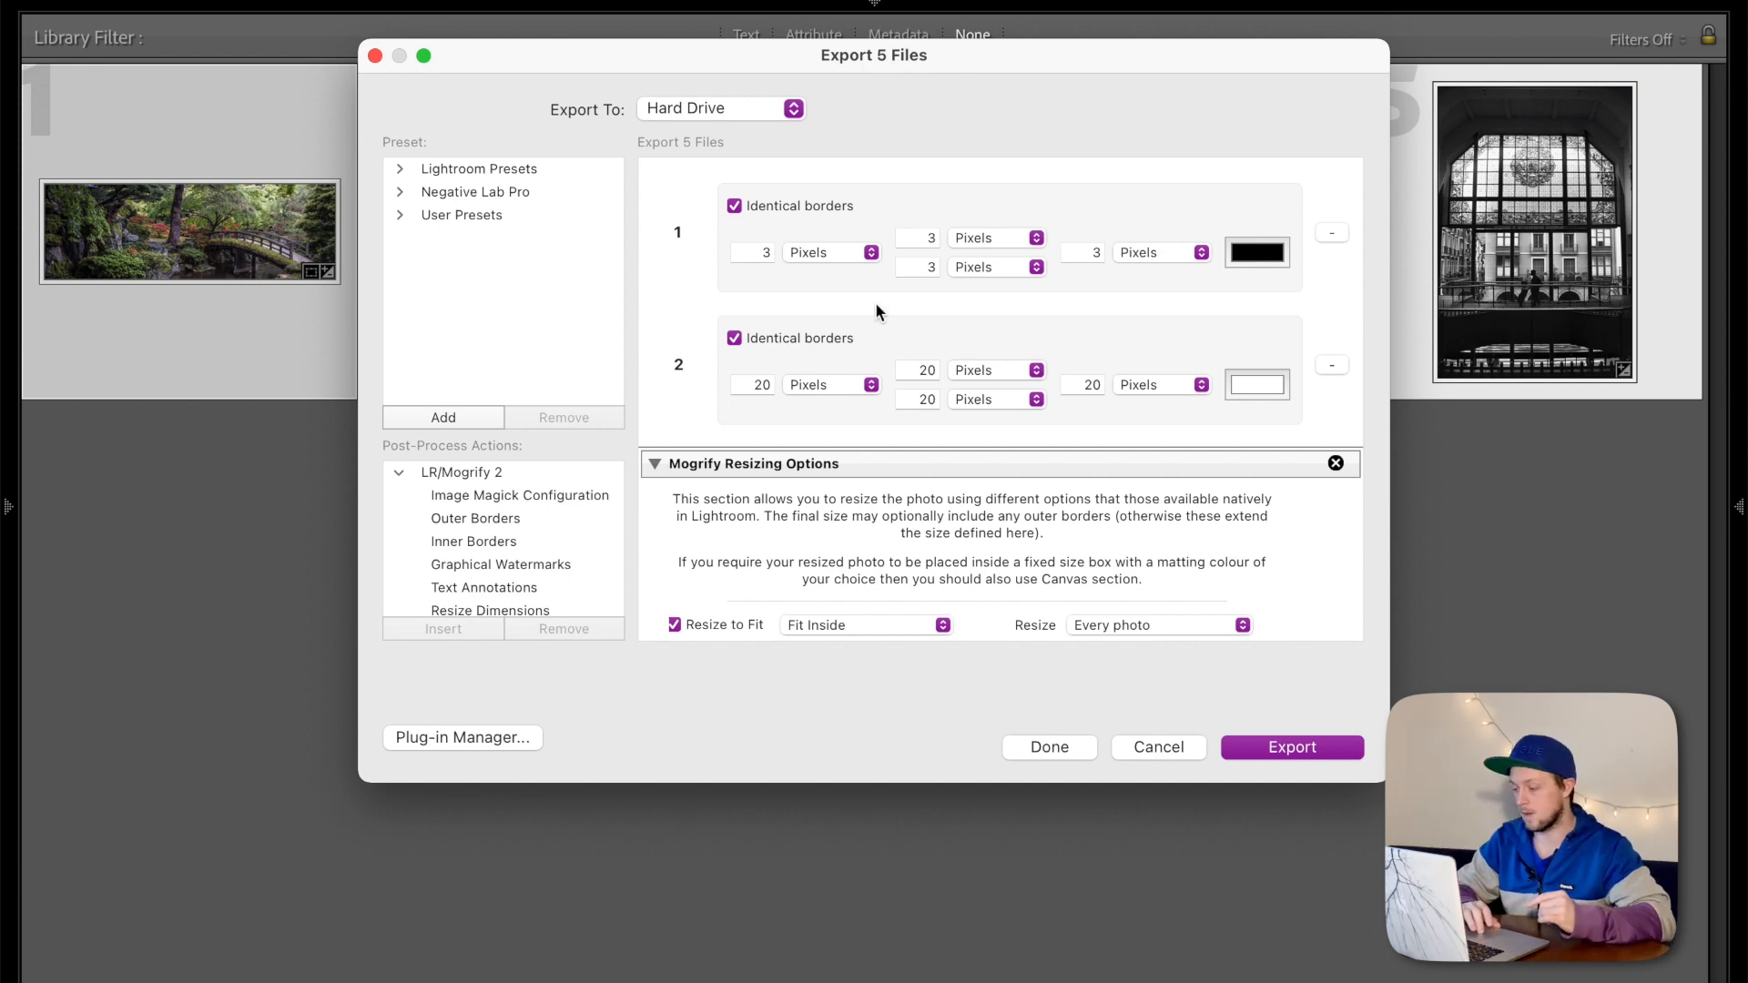
scroll(845, 370, down, 10)
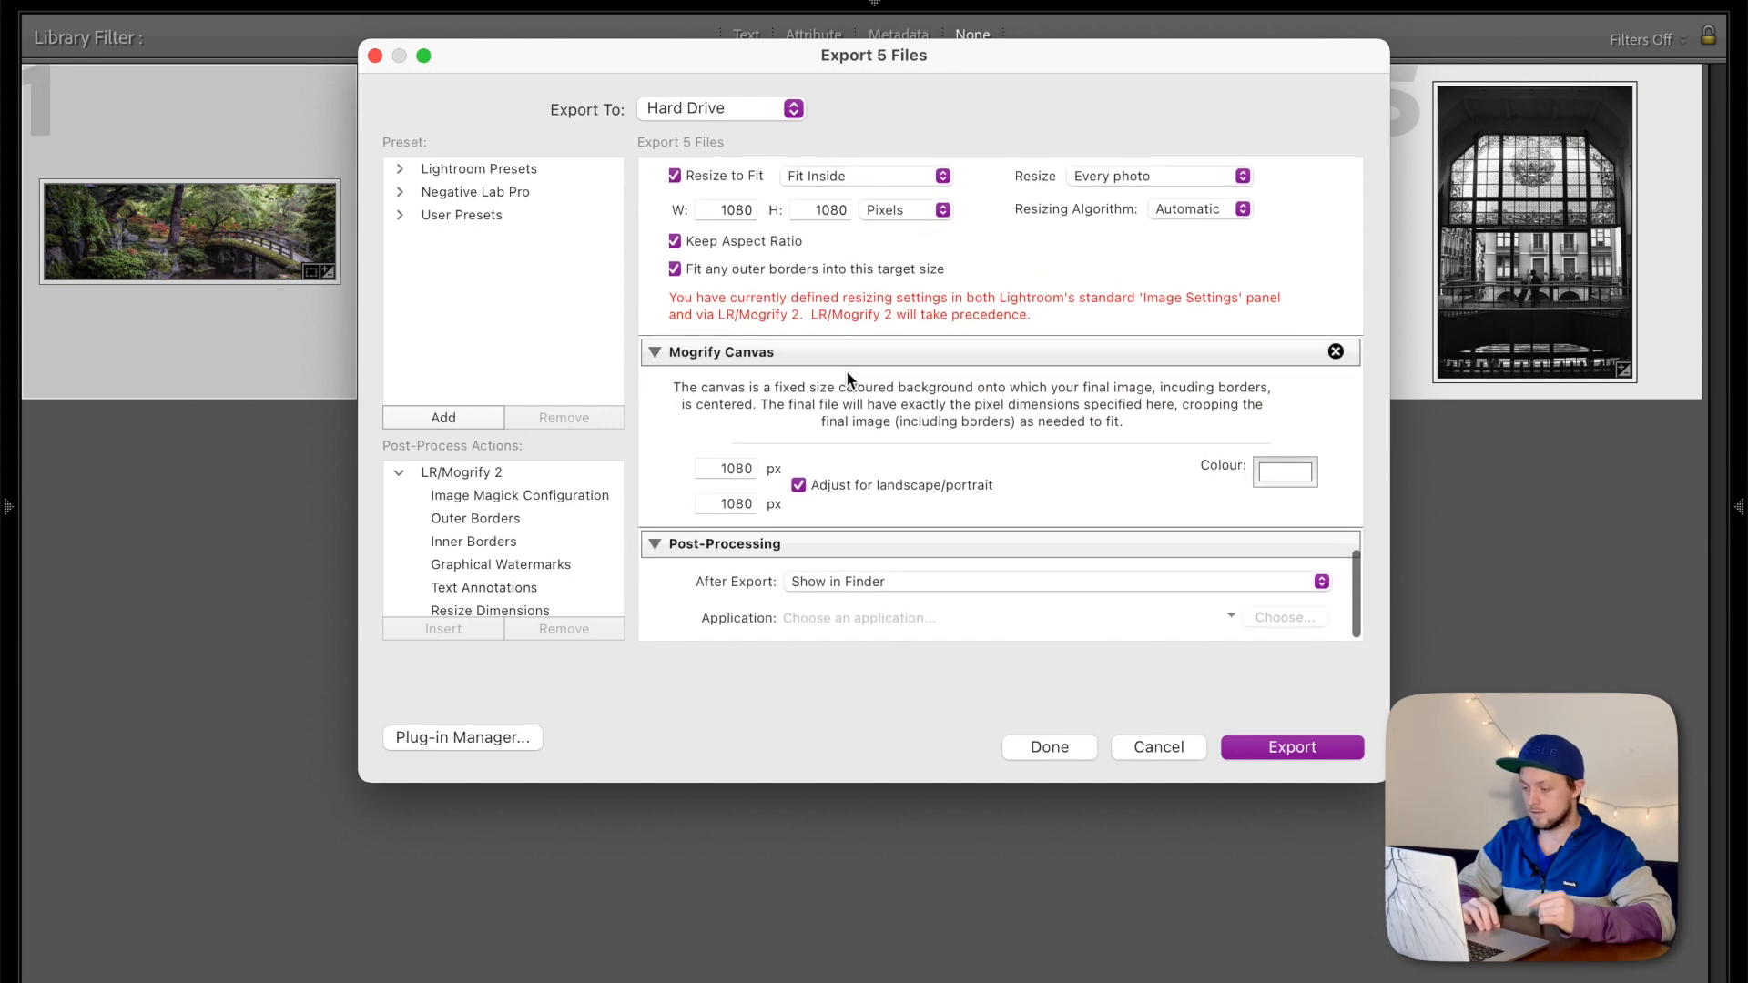
click(1293, 750)
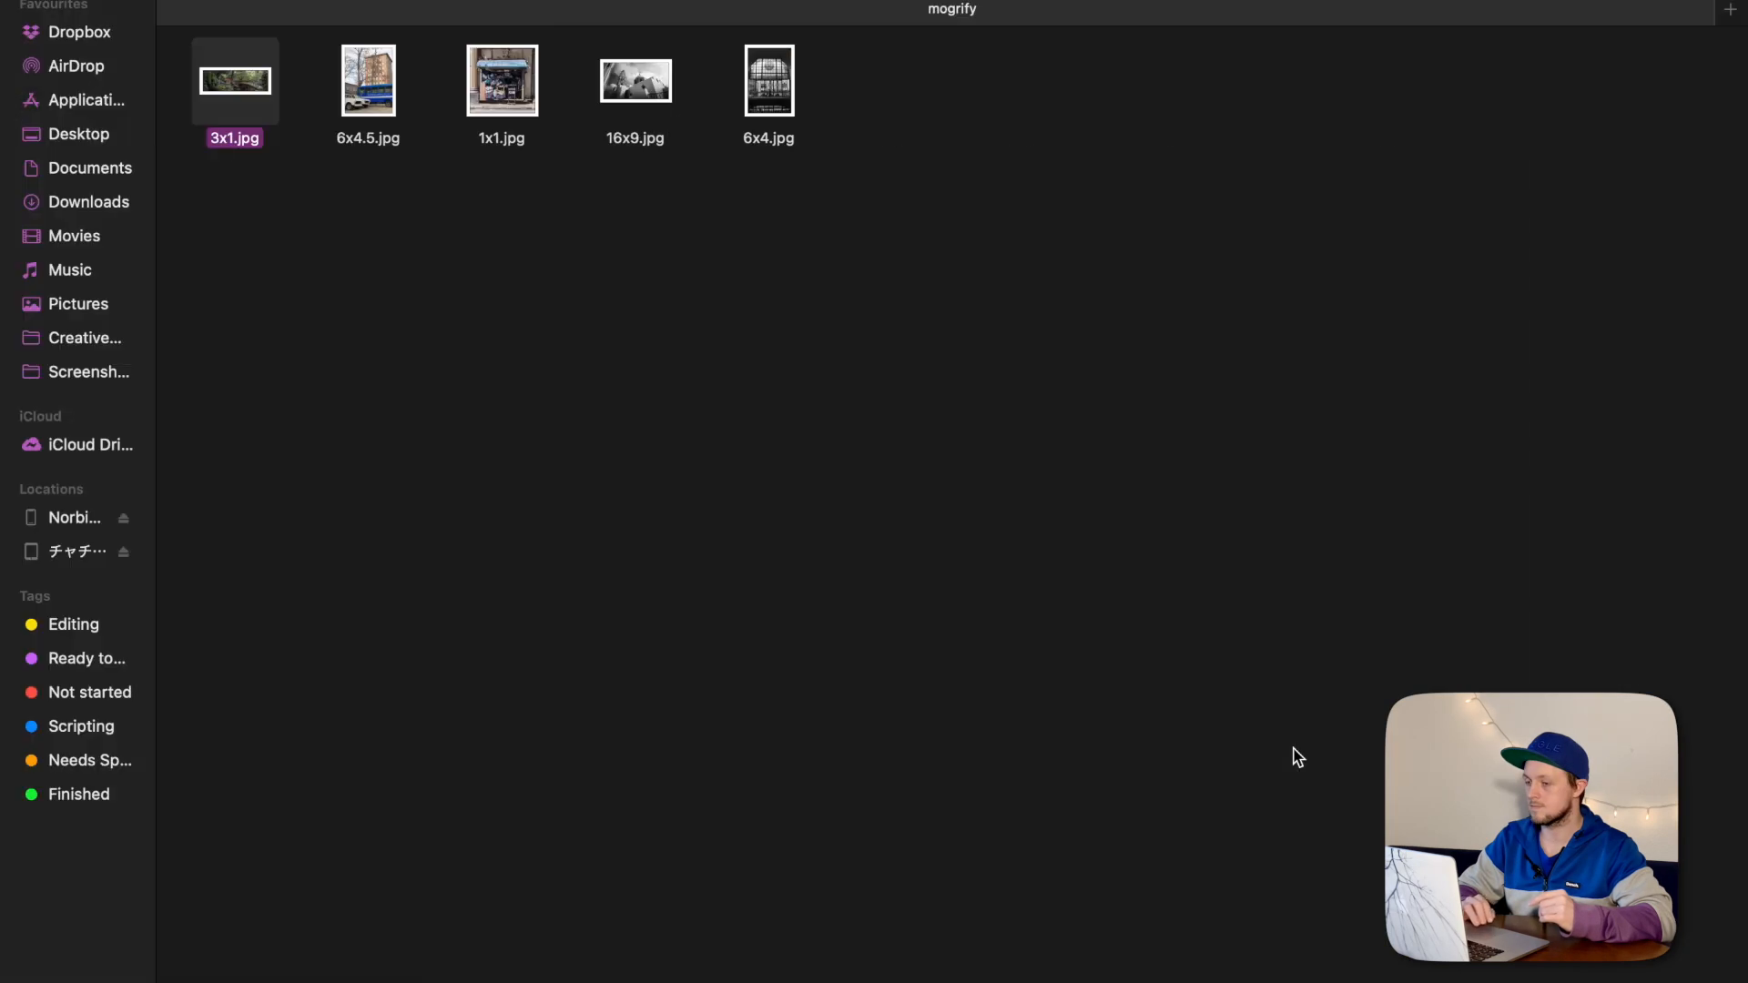
Preview the newly exported photos in Finder to examine the black line and the white margin around each image
key(space)
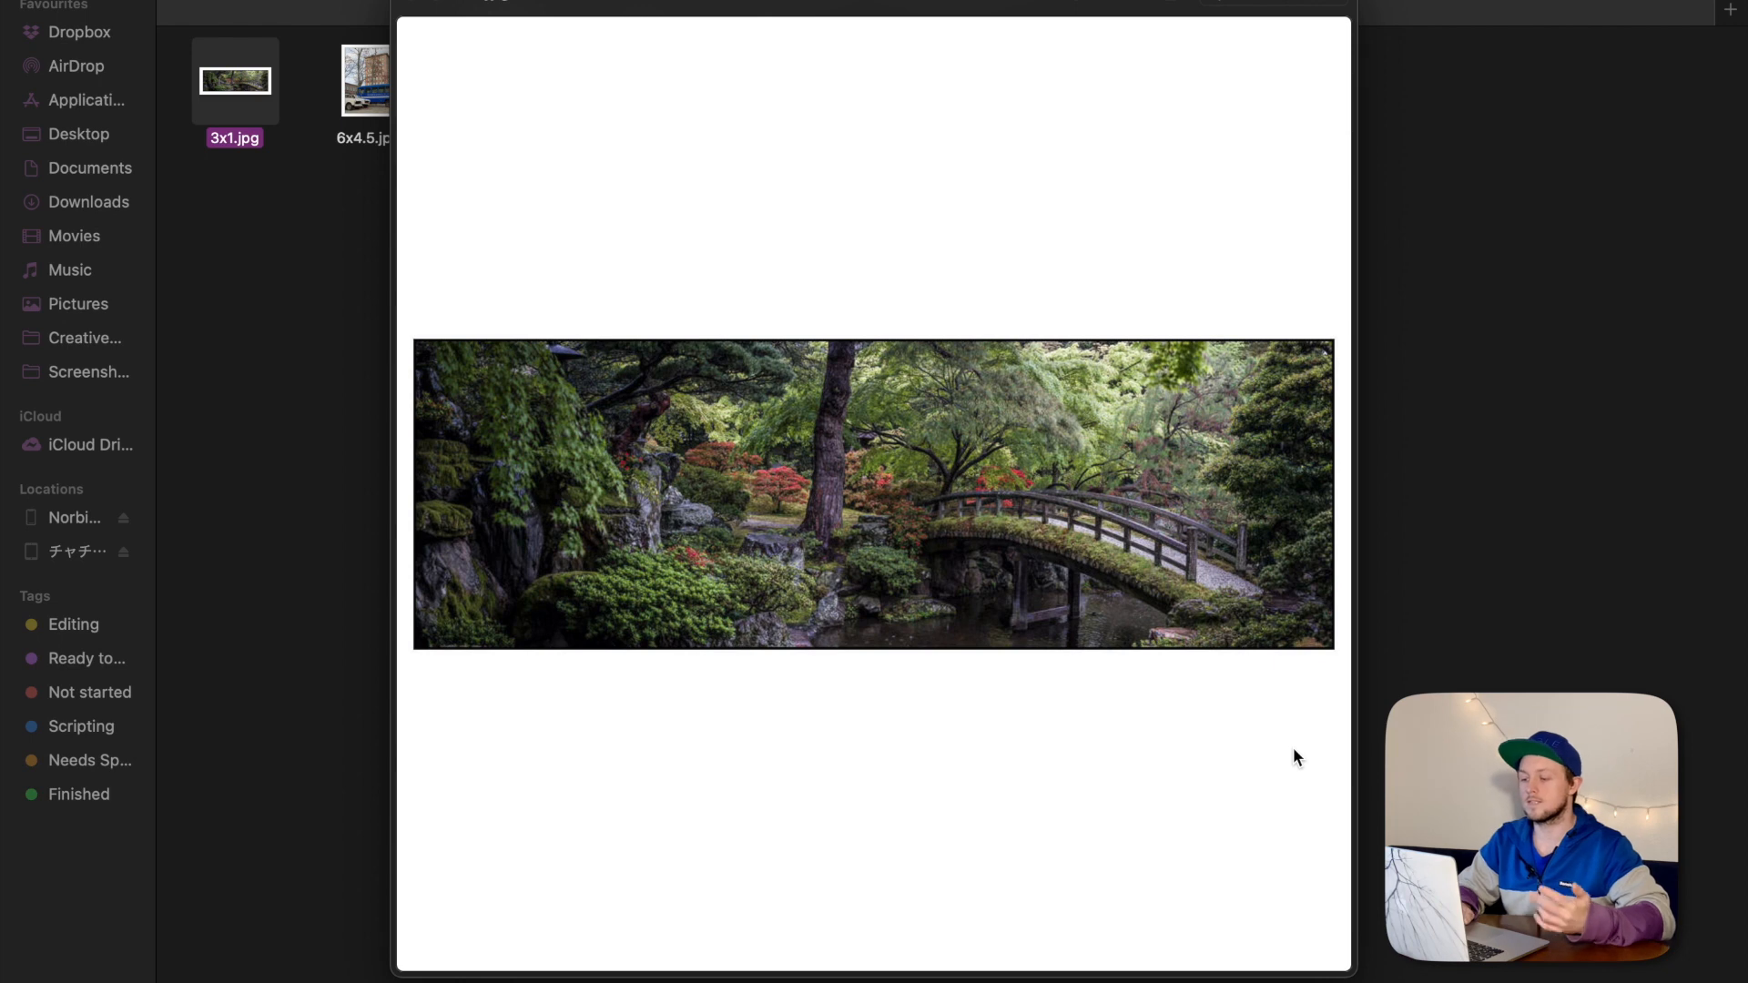
key(Right)
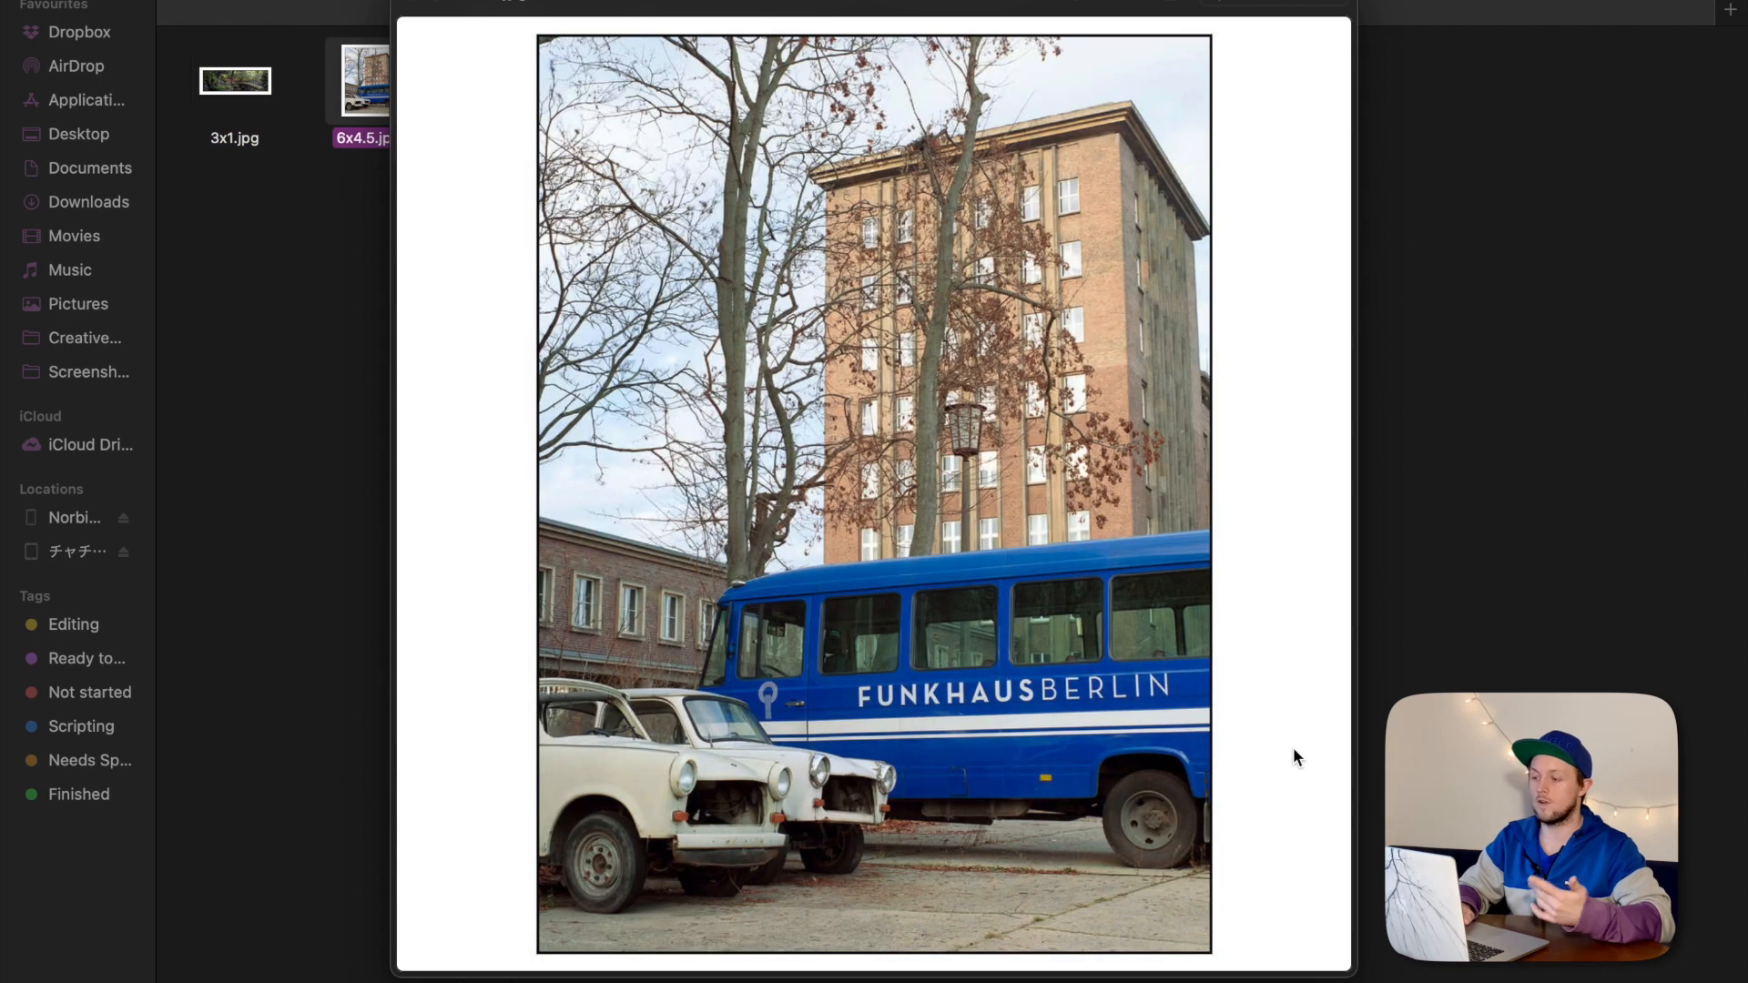
key(Right)
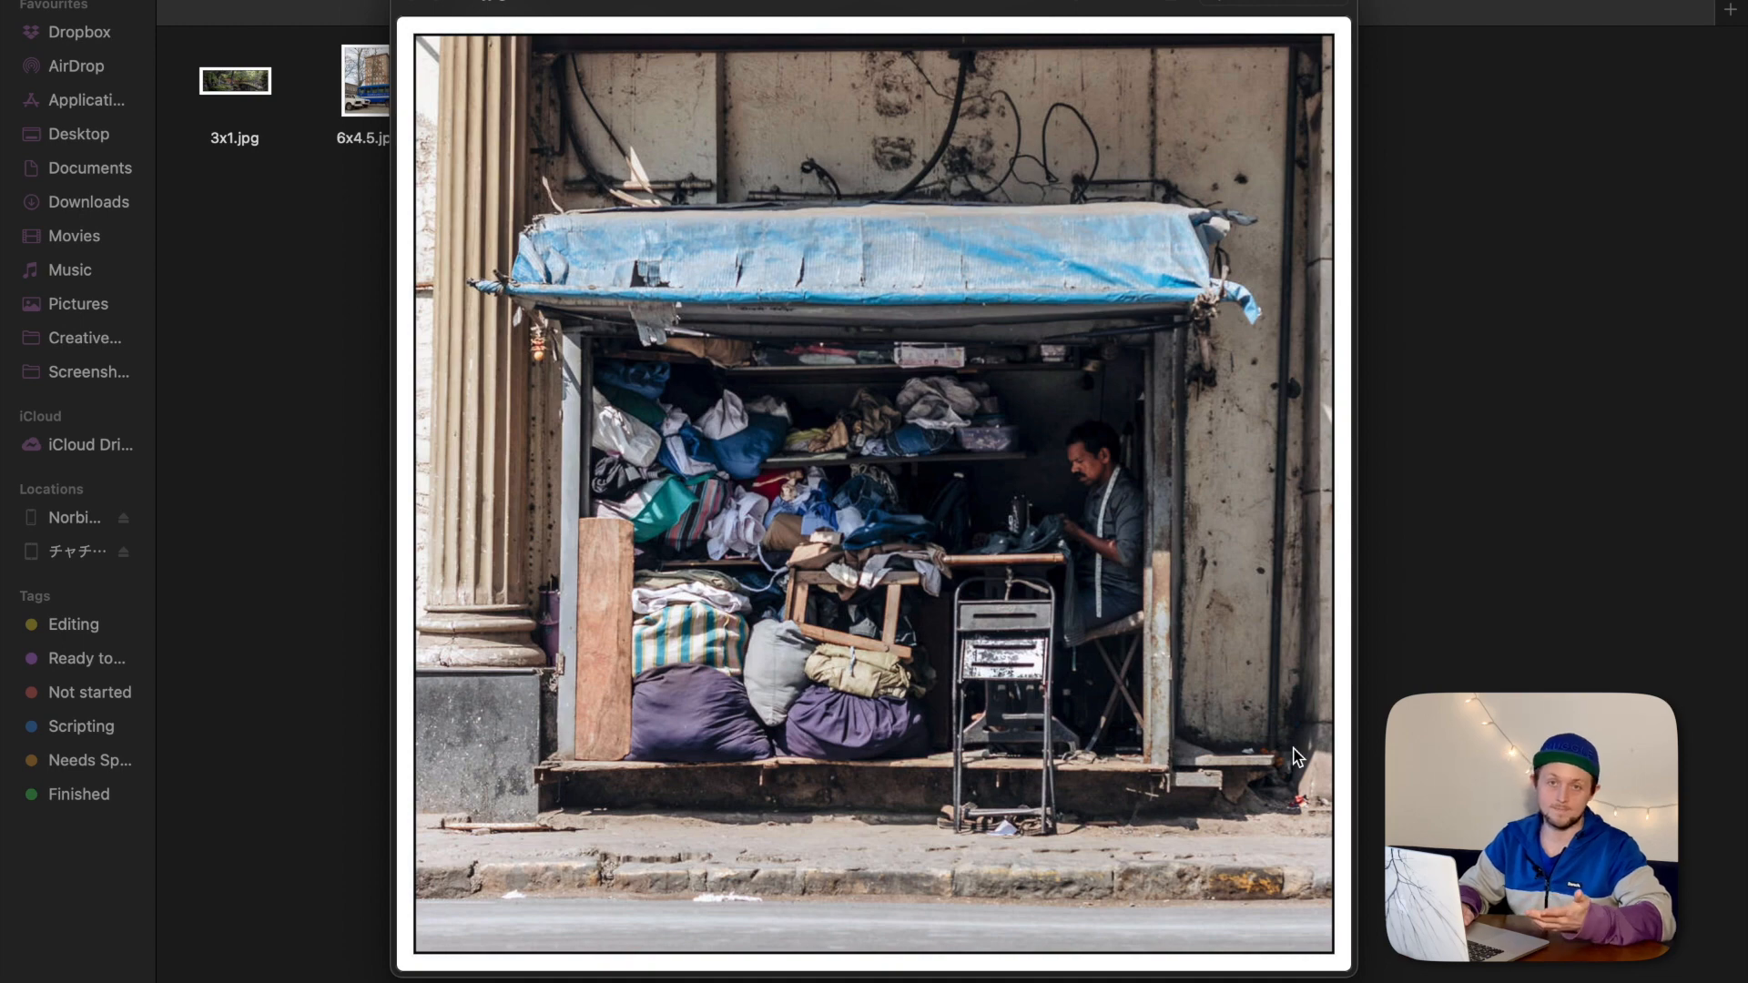
key(Right)
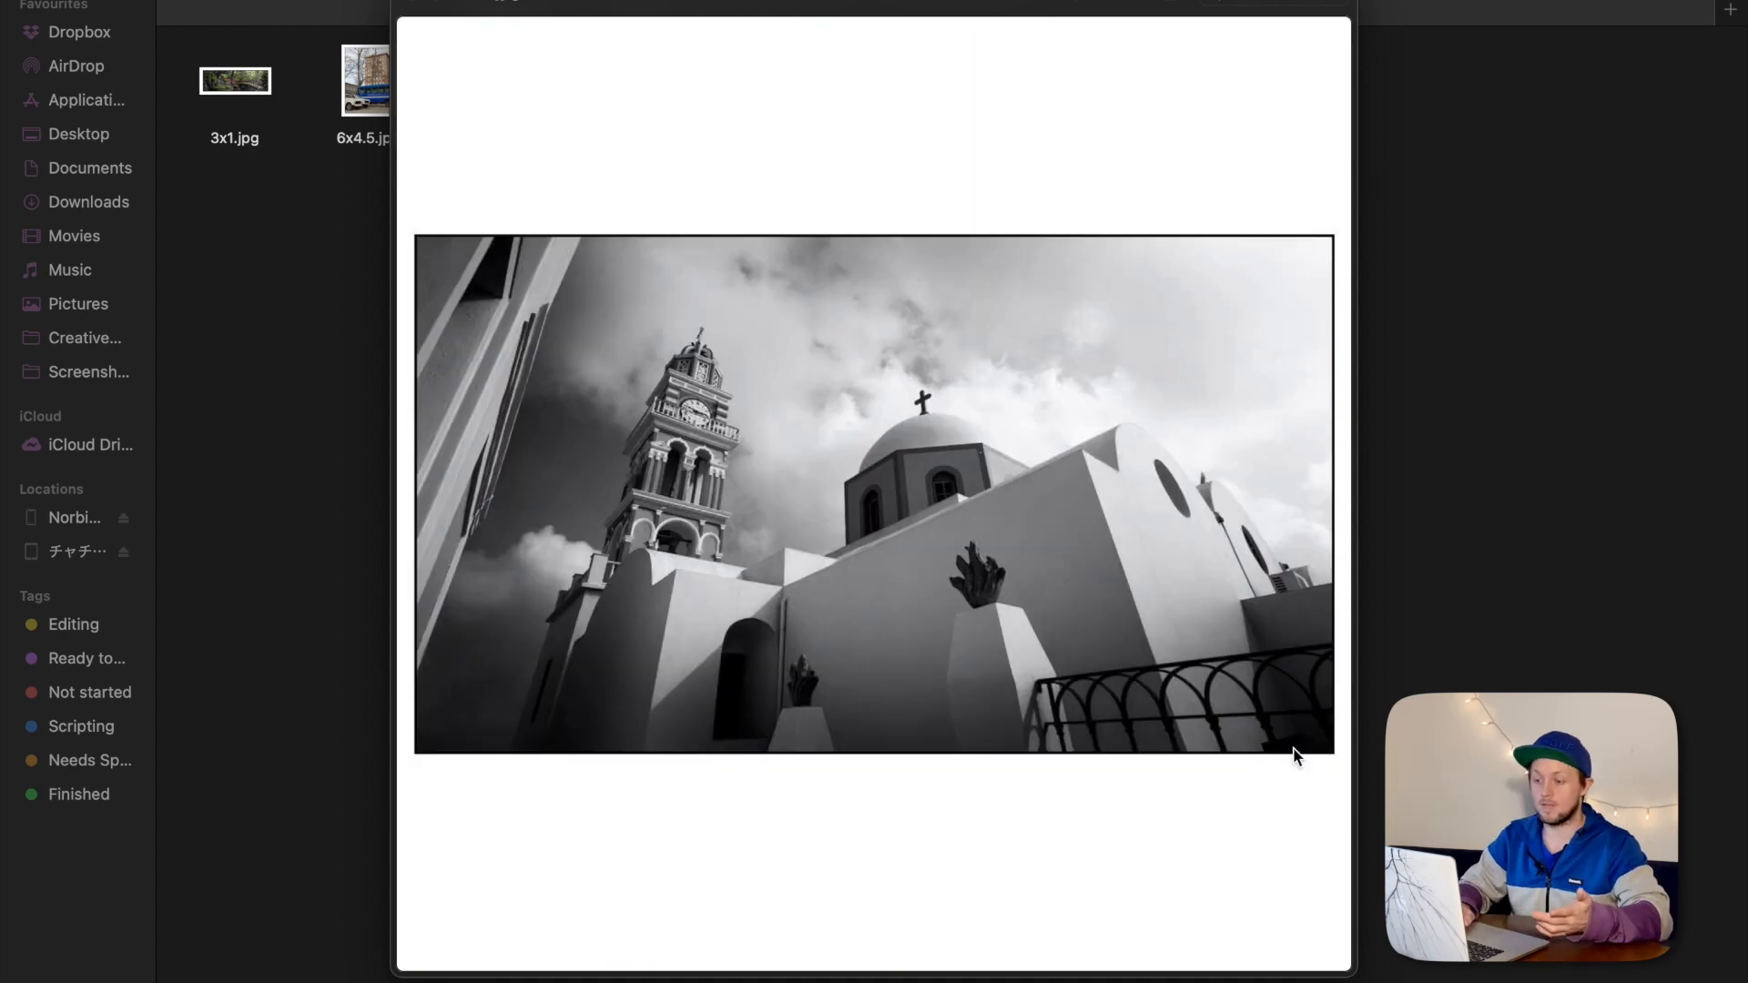
key(Left)
key(Left)
key(Left)
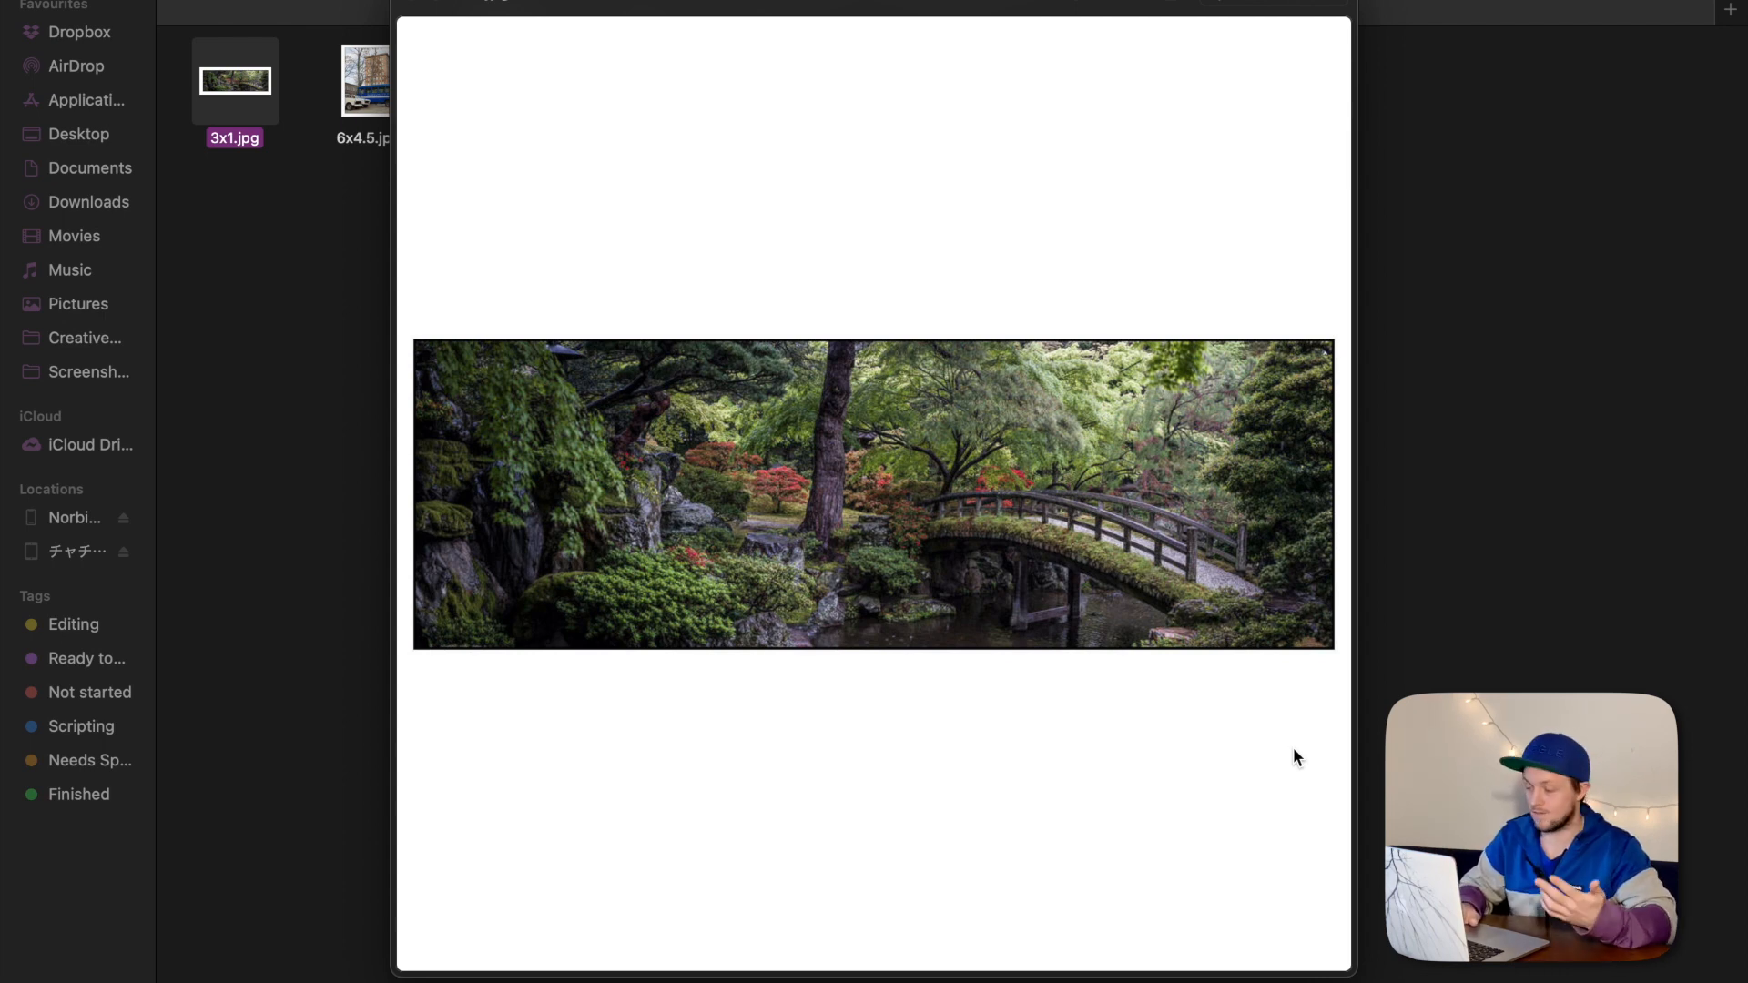
key(space)
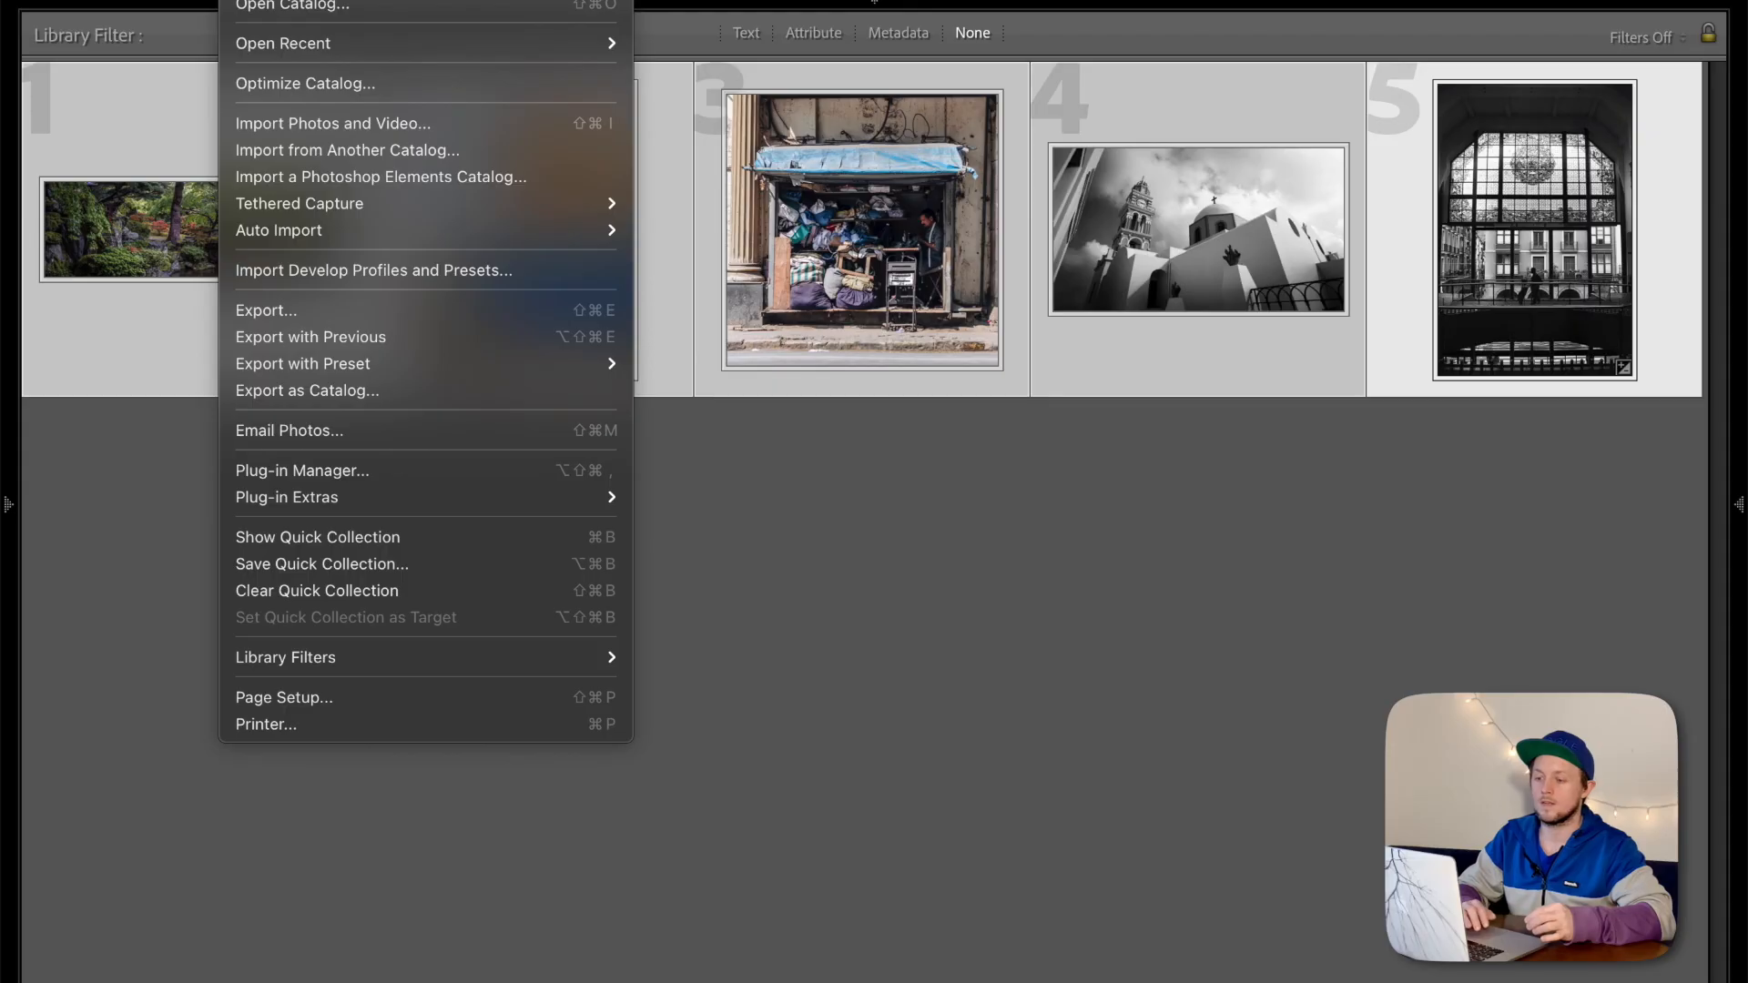
Reopen the export settings in Lightroom Classic and set the white outer border to 50 pixels on all sides
click(342, 314)
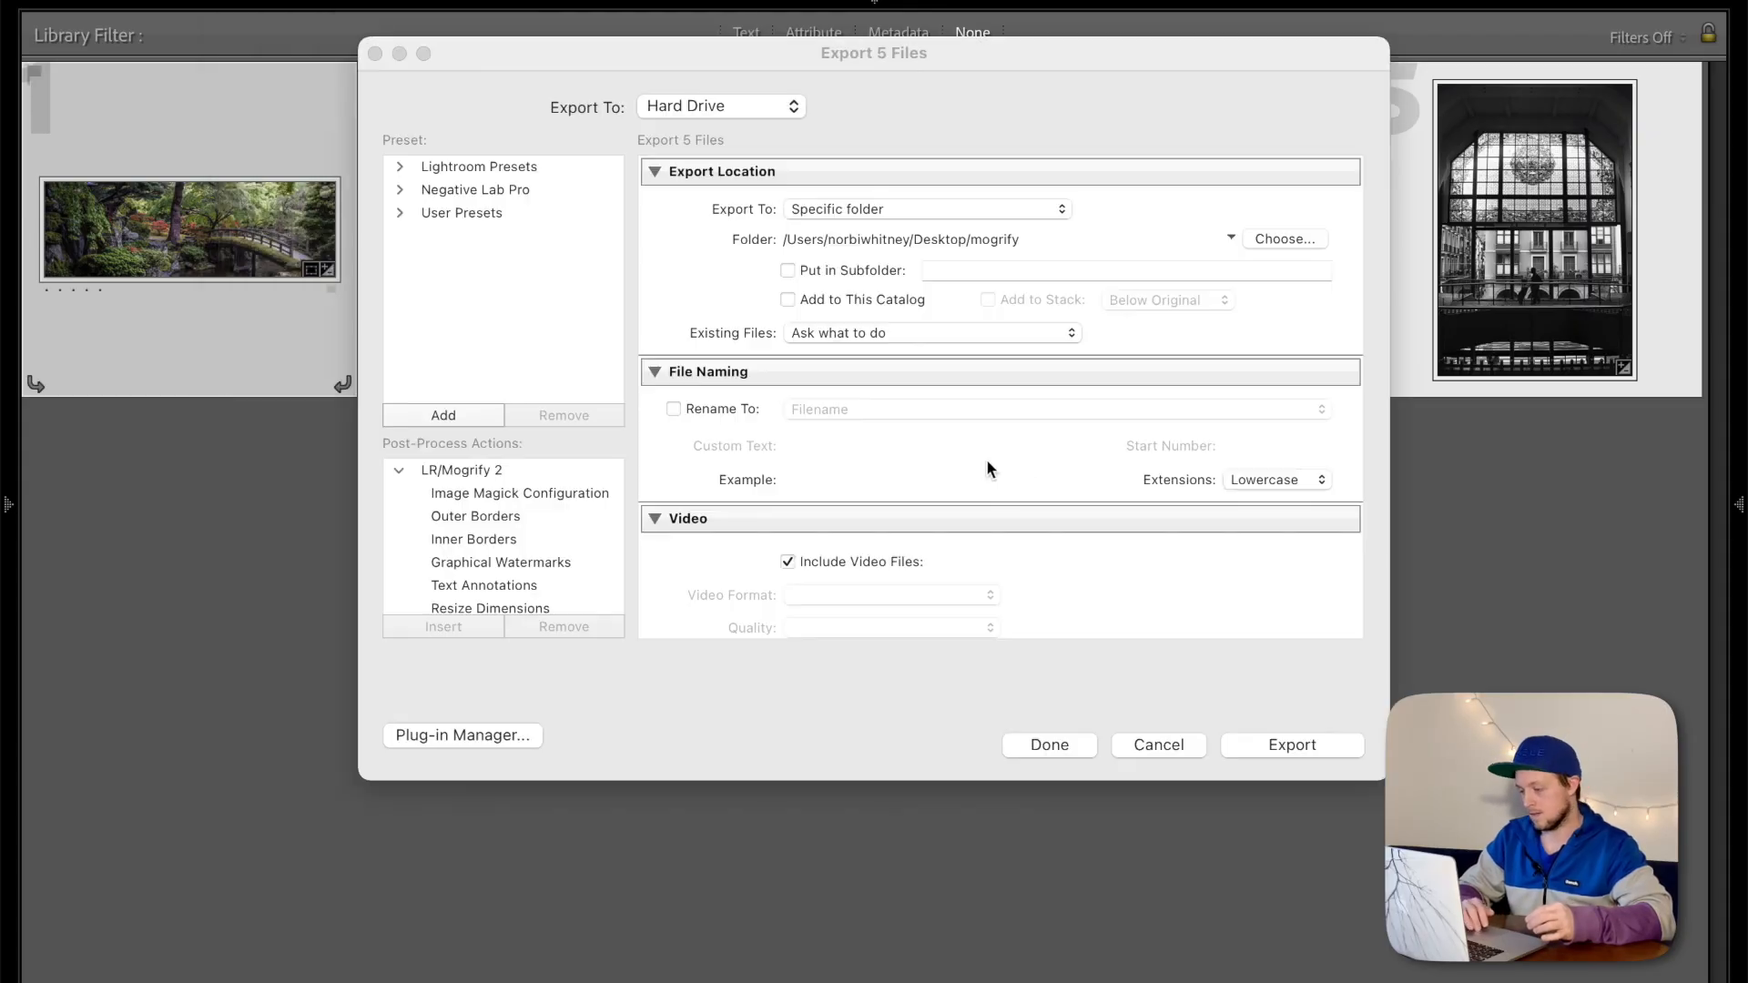
scroll(1019, 464, down, 10)
scroll(1020, 464, down, 15)
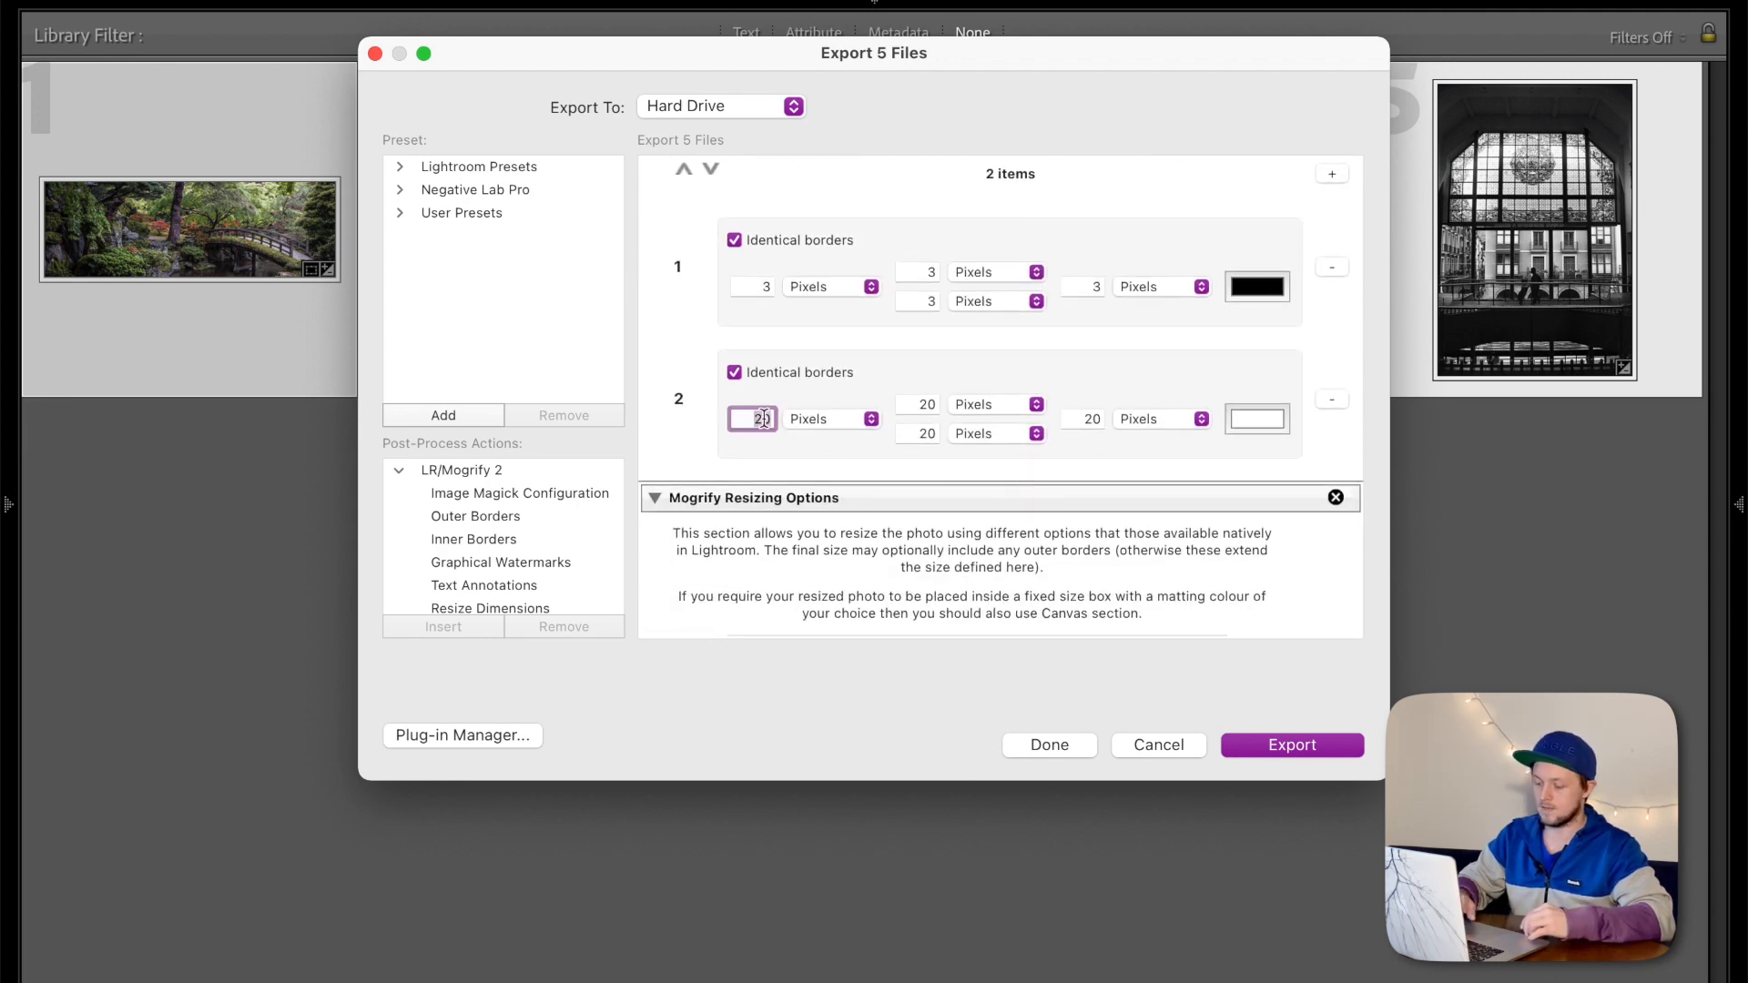
text(50)
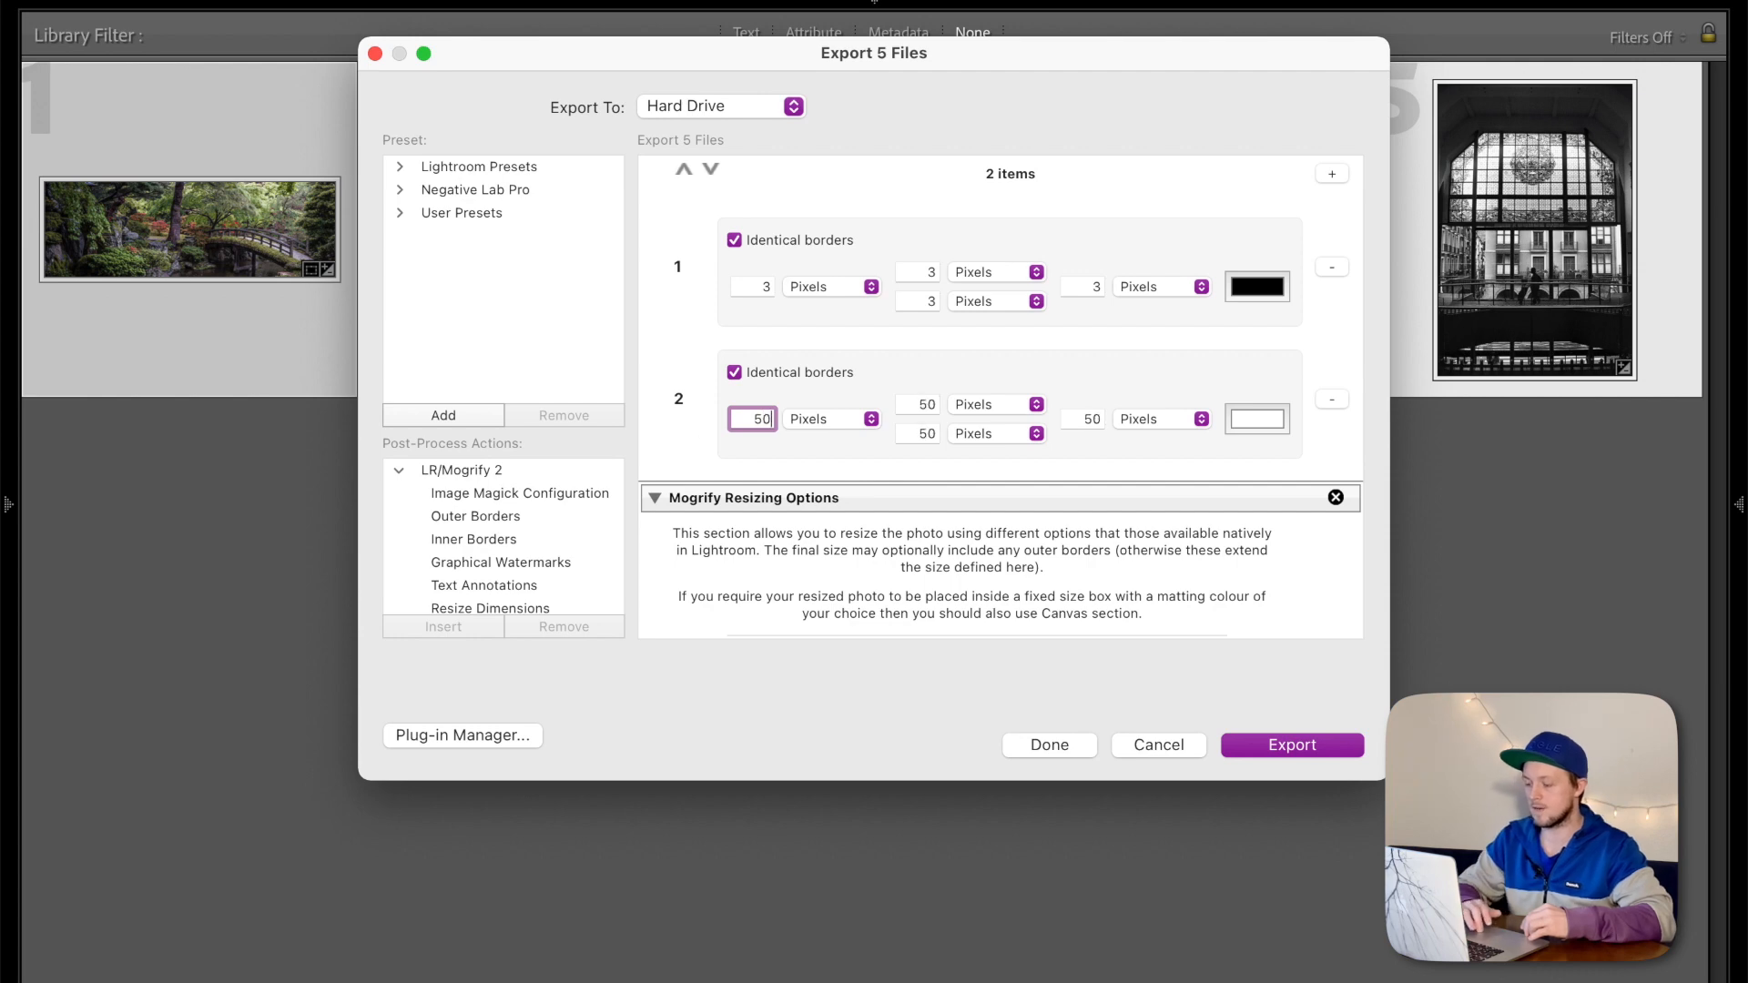
click(680, 330)
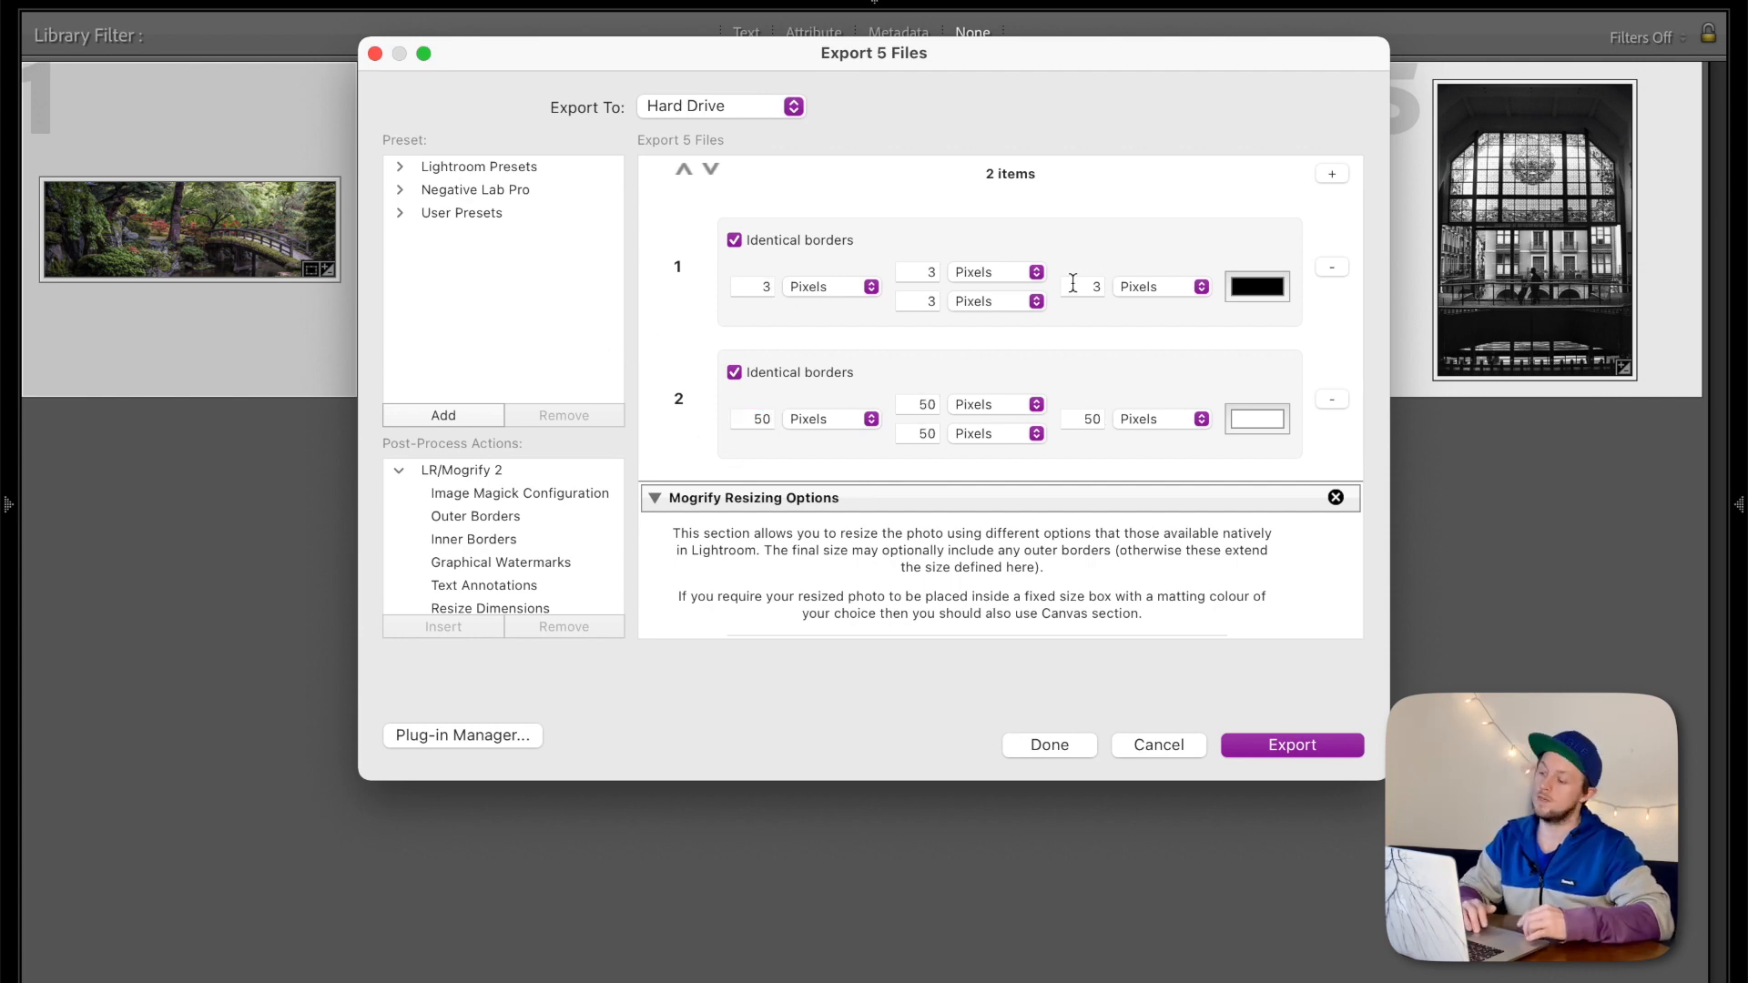
Remove the black 3-pixel outer border and the Mogrify Canvas section from the export settings
click(1331, 270)
scroll(863, 183, down, 5)
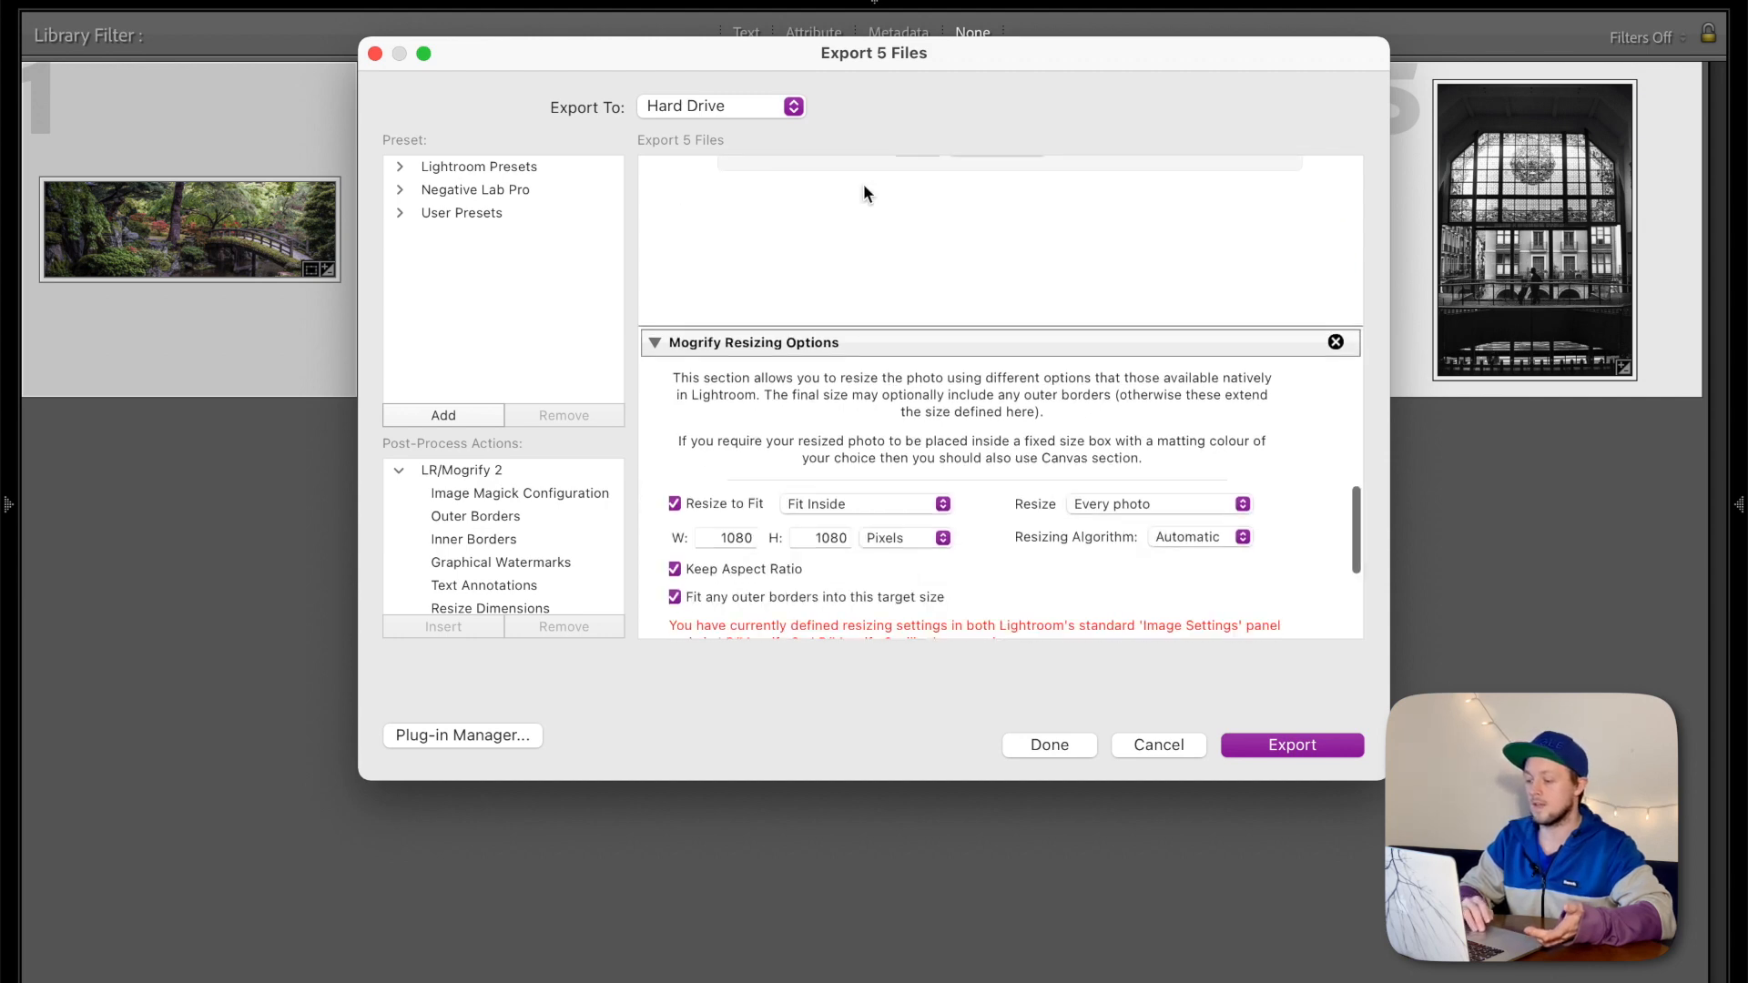
scroll(863, 183, down, 4)
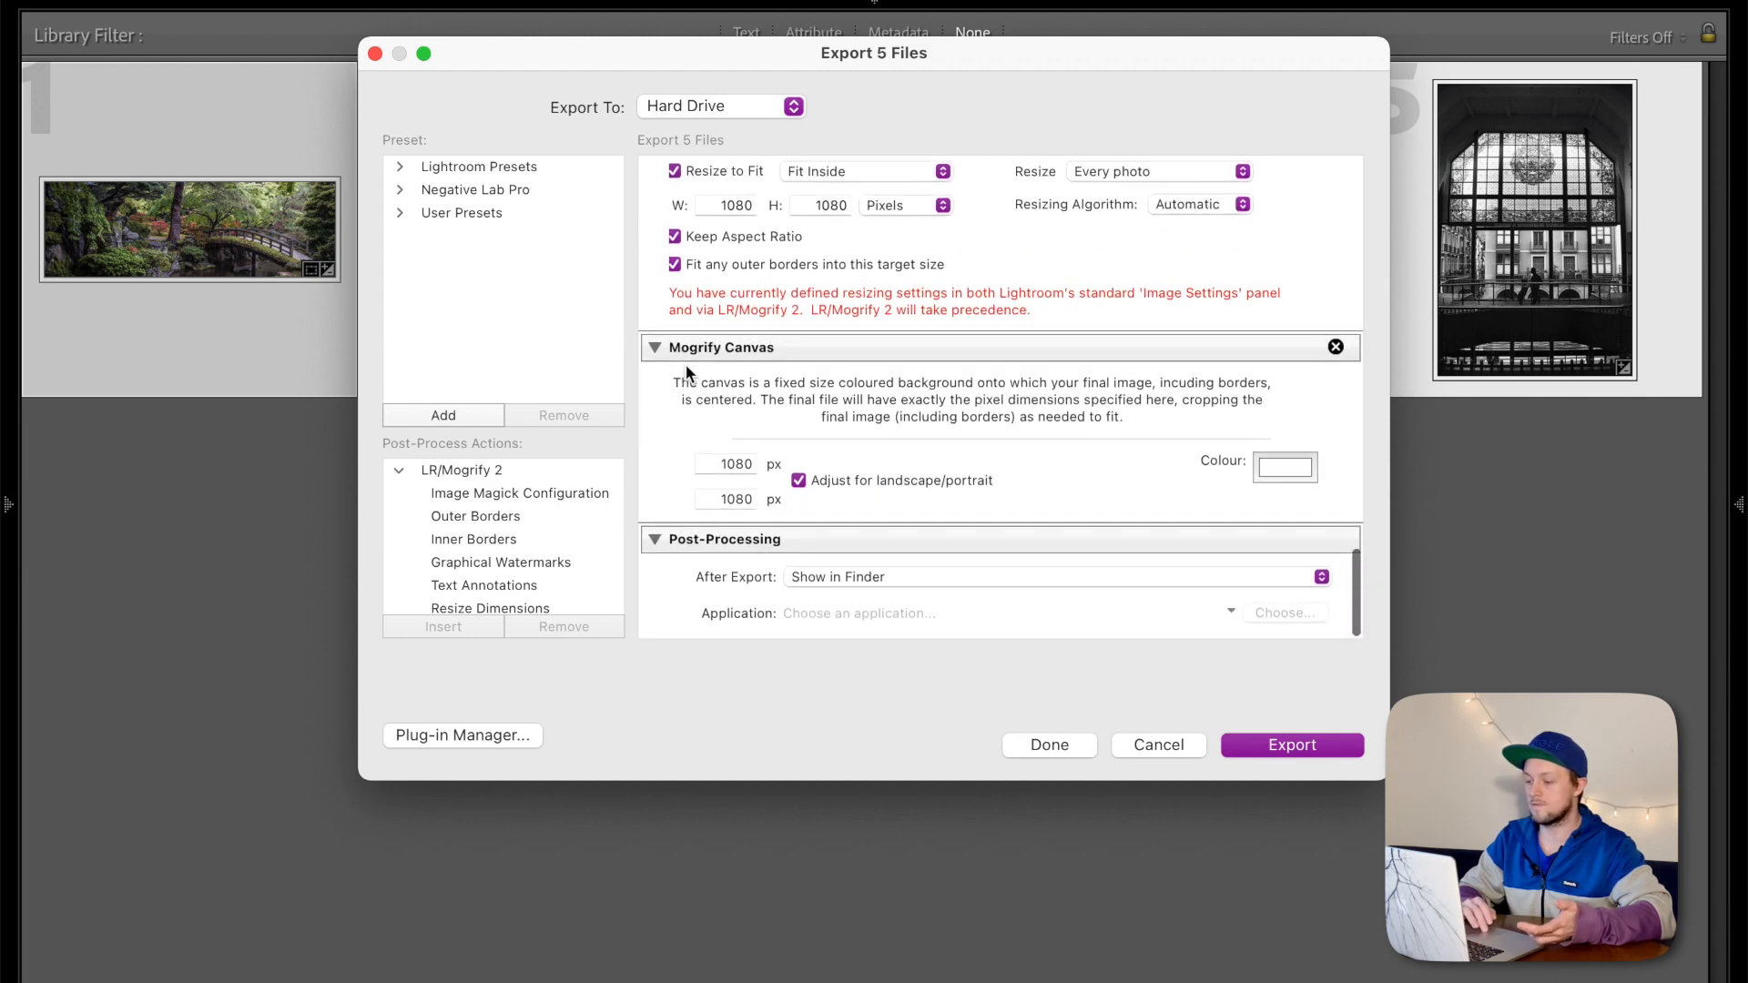
click(1336, 347)
Check the remaining outer border and resizing options, and export the five photos
scroll(1017, 441, down, 15)
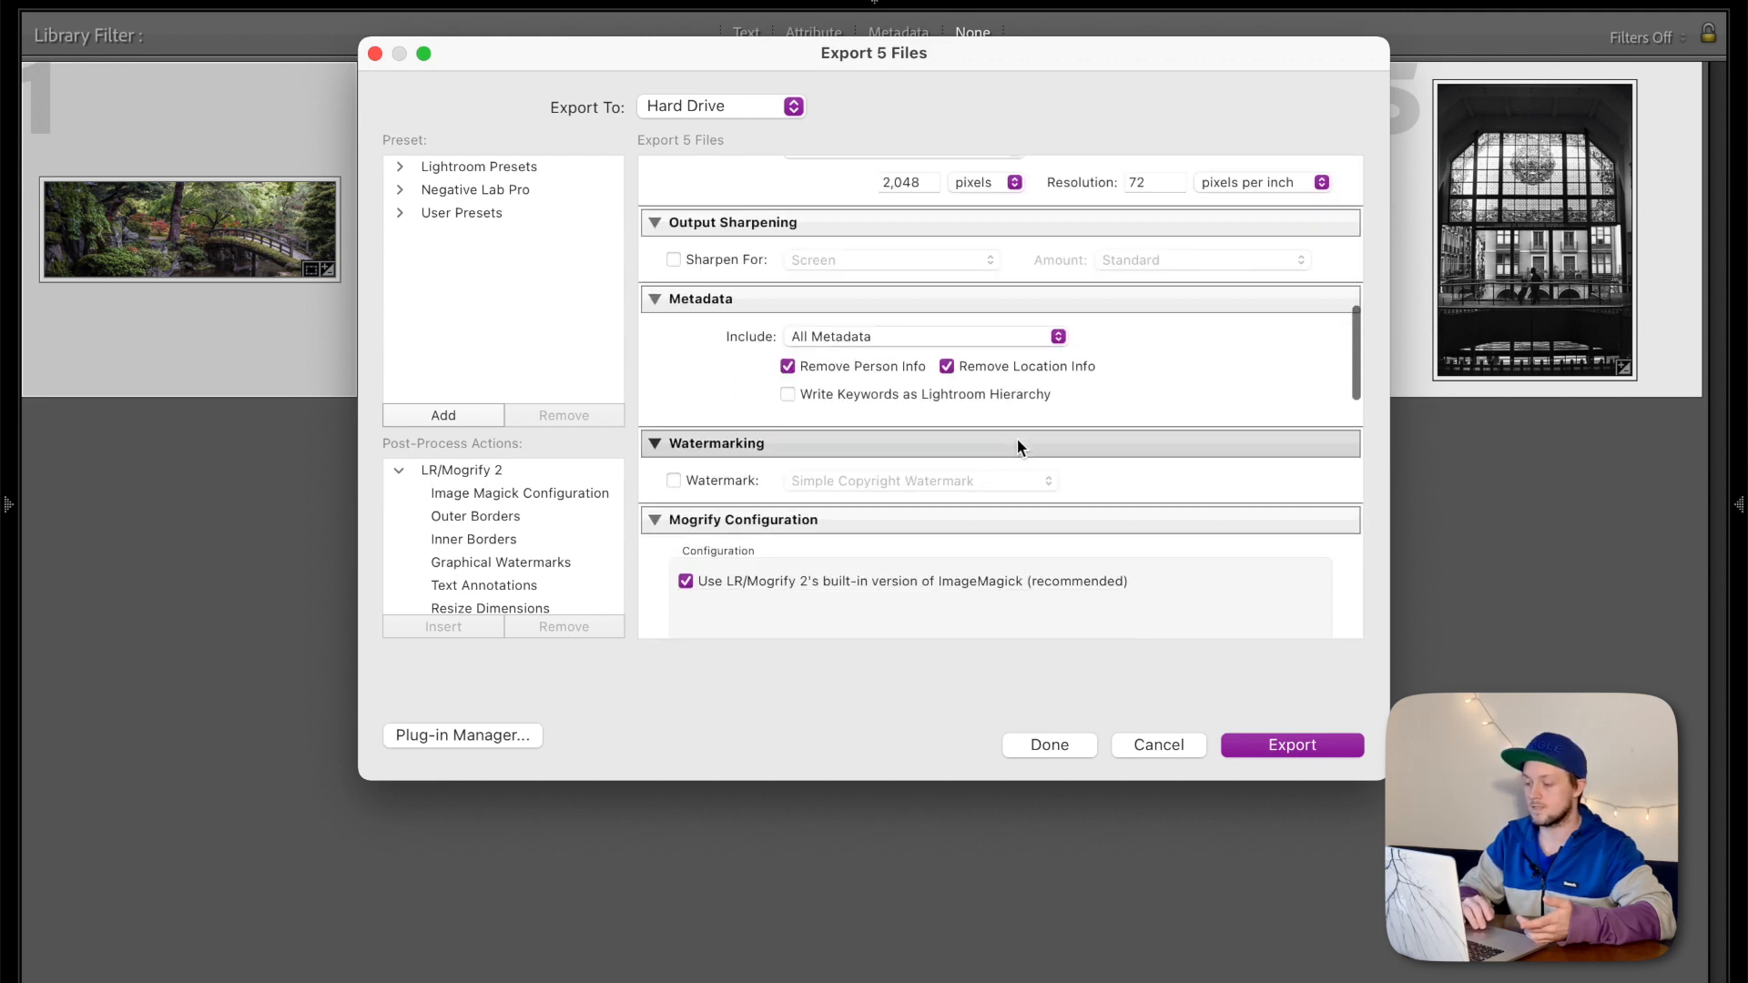
scroll(1017, 441, down, 6)
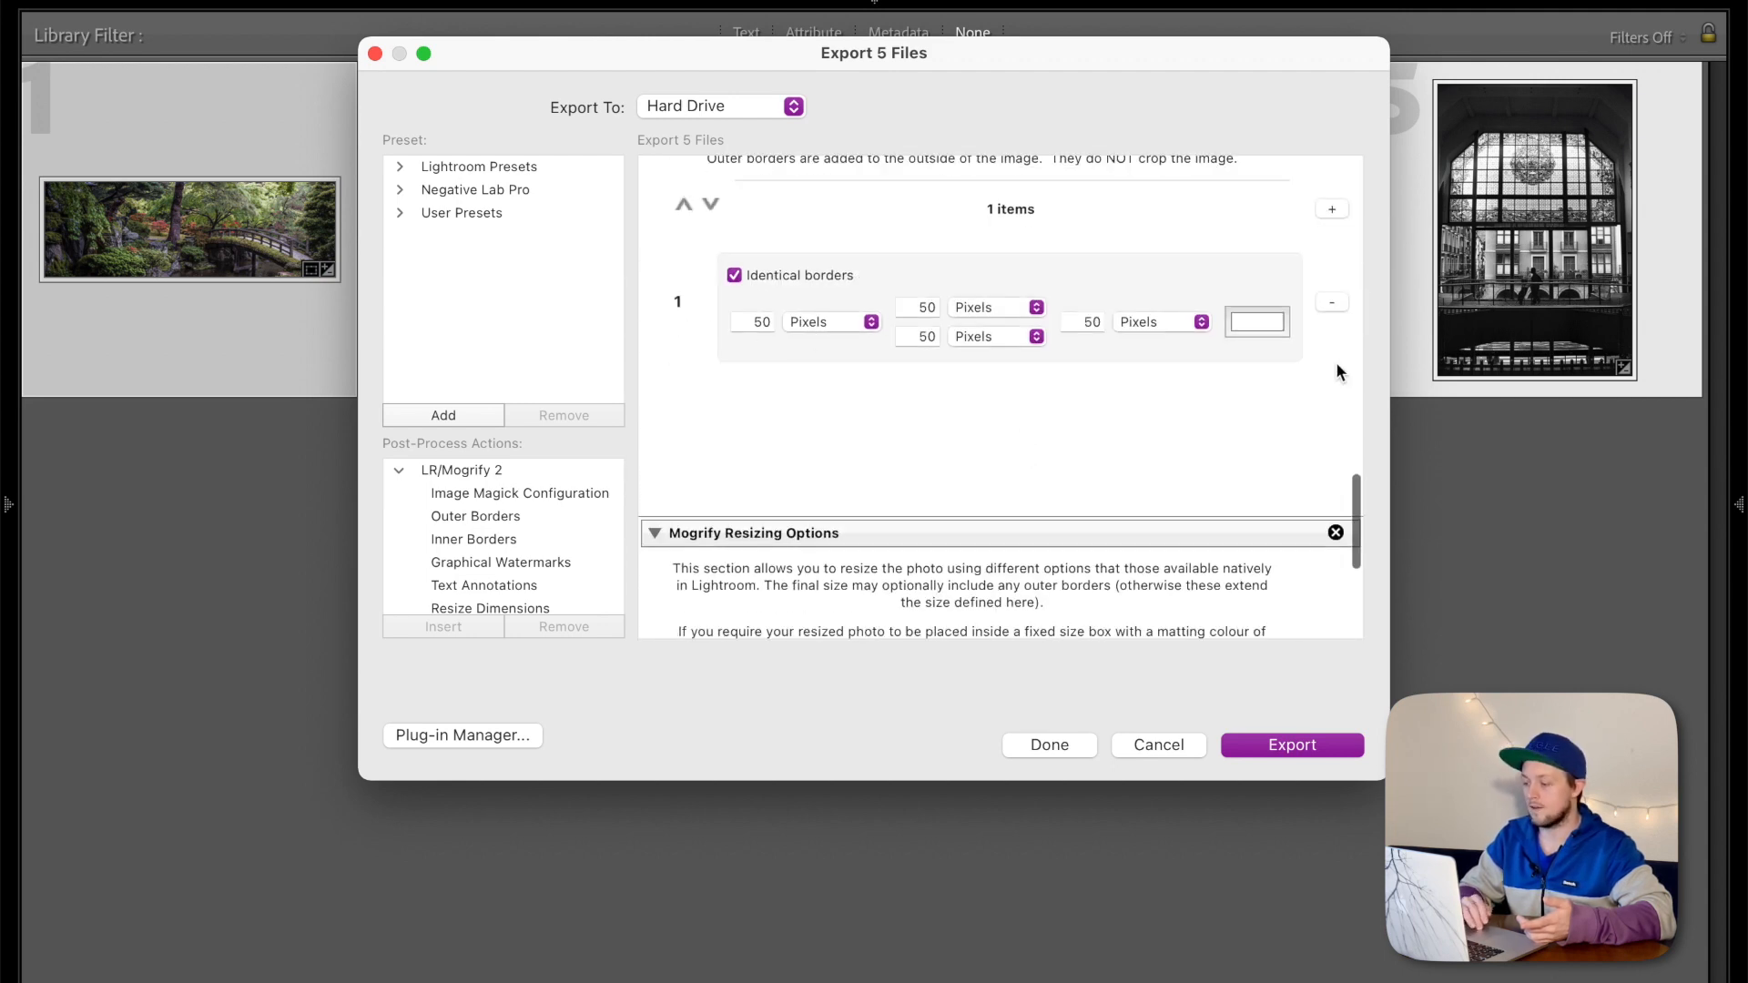
scroll(1070, 418, down, 4)
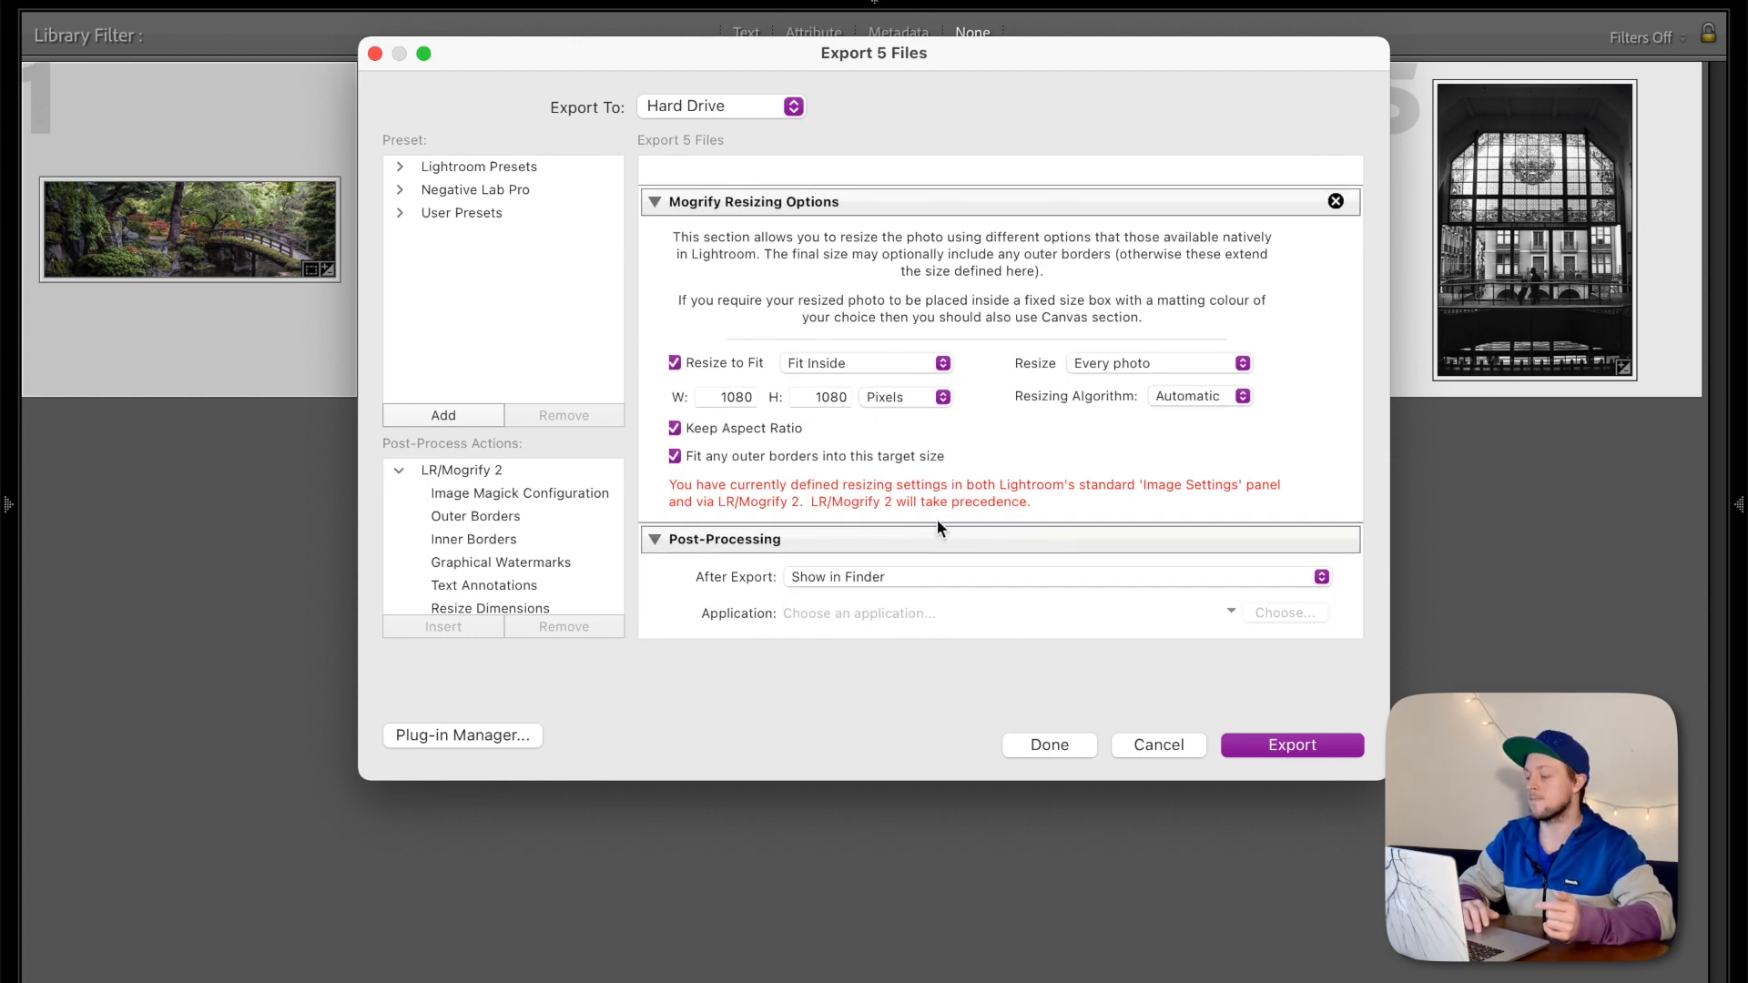
click(1293, 745)
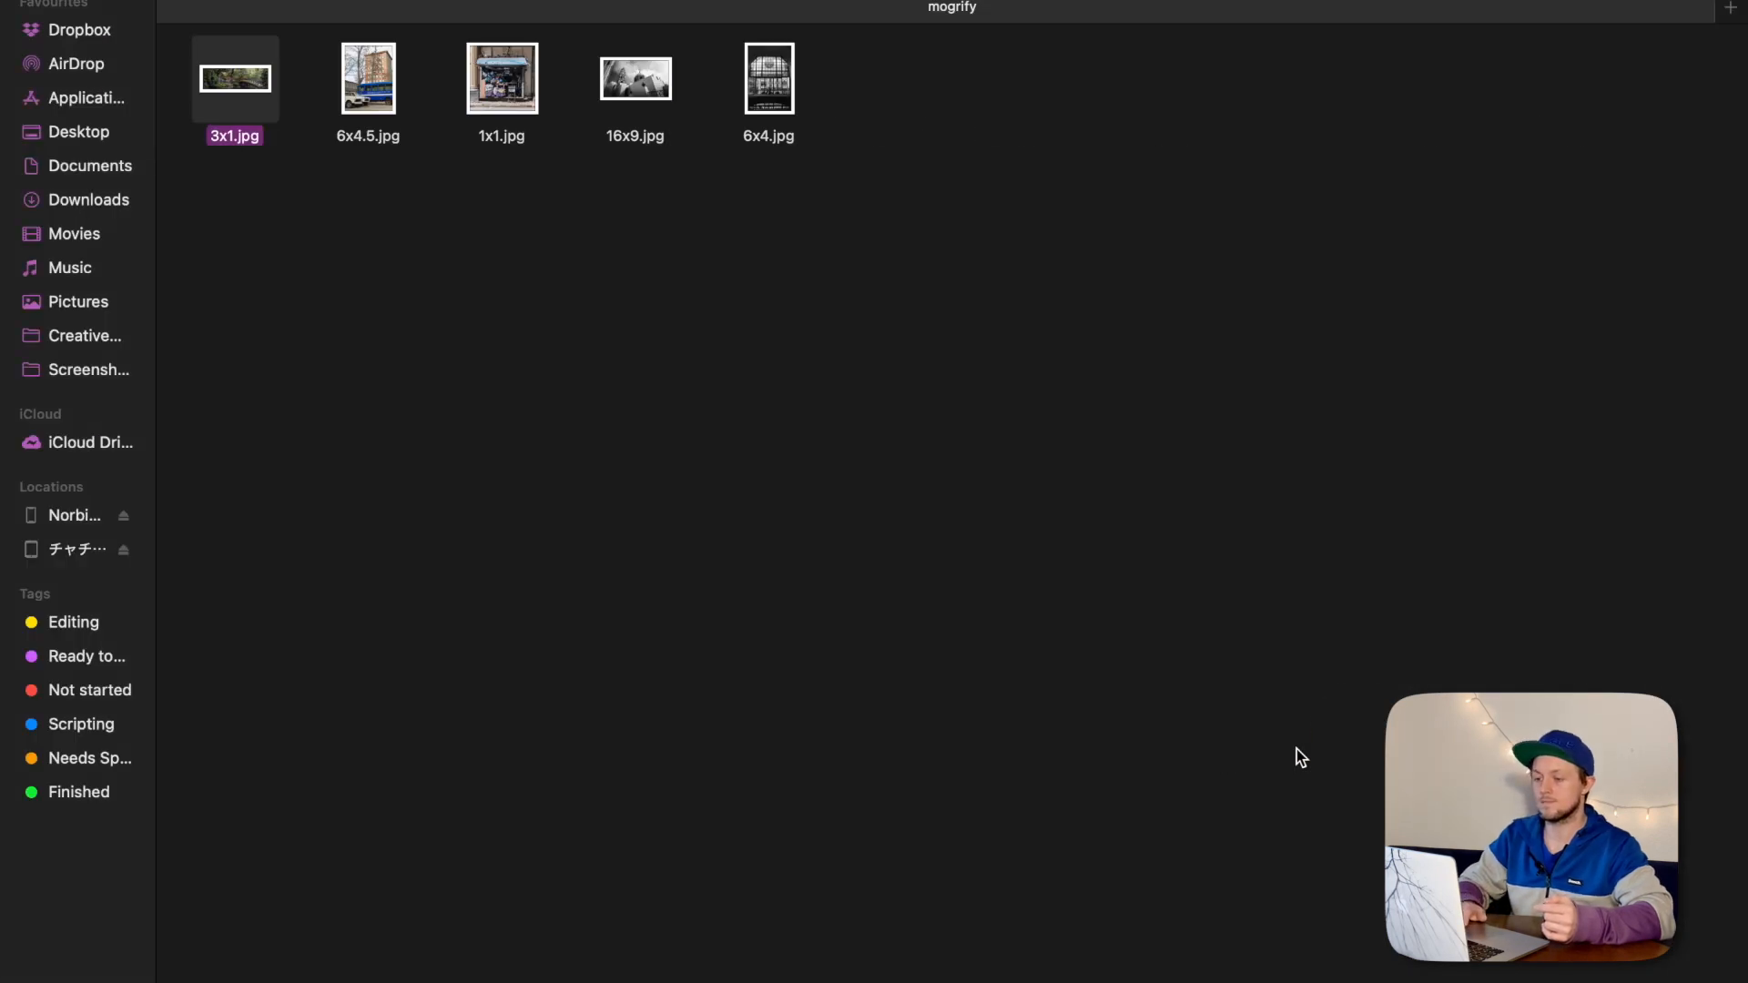
Preview the exported photos in Finder to examine the even white borders at their original aspect ratios
key(space)
key(Right)
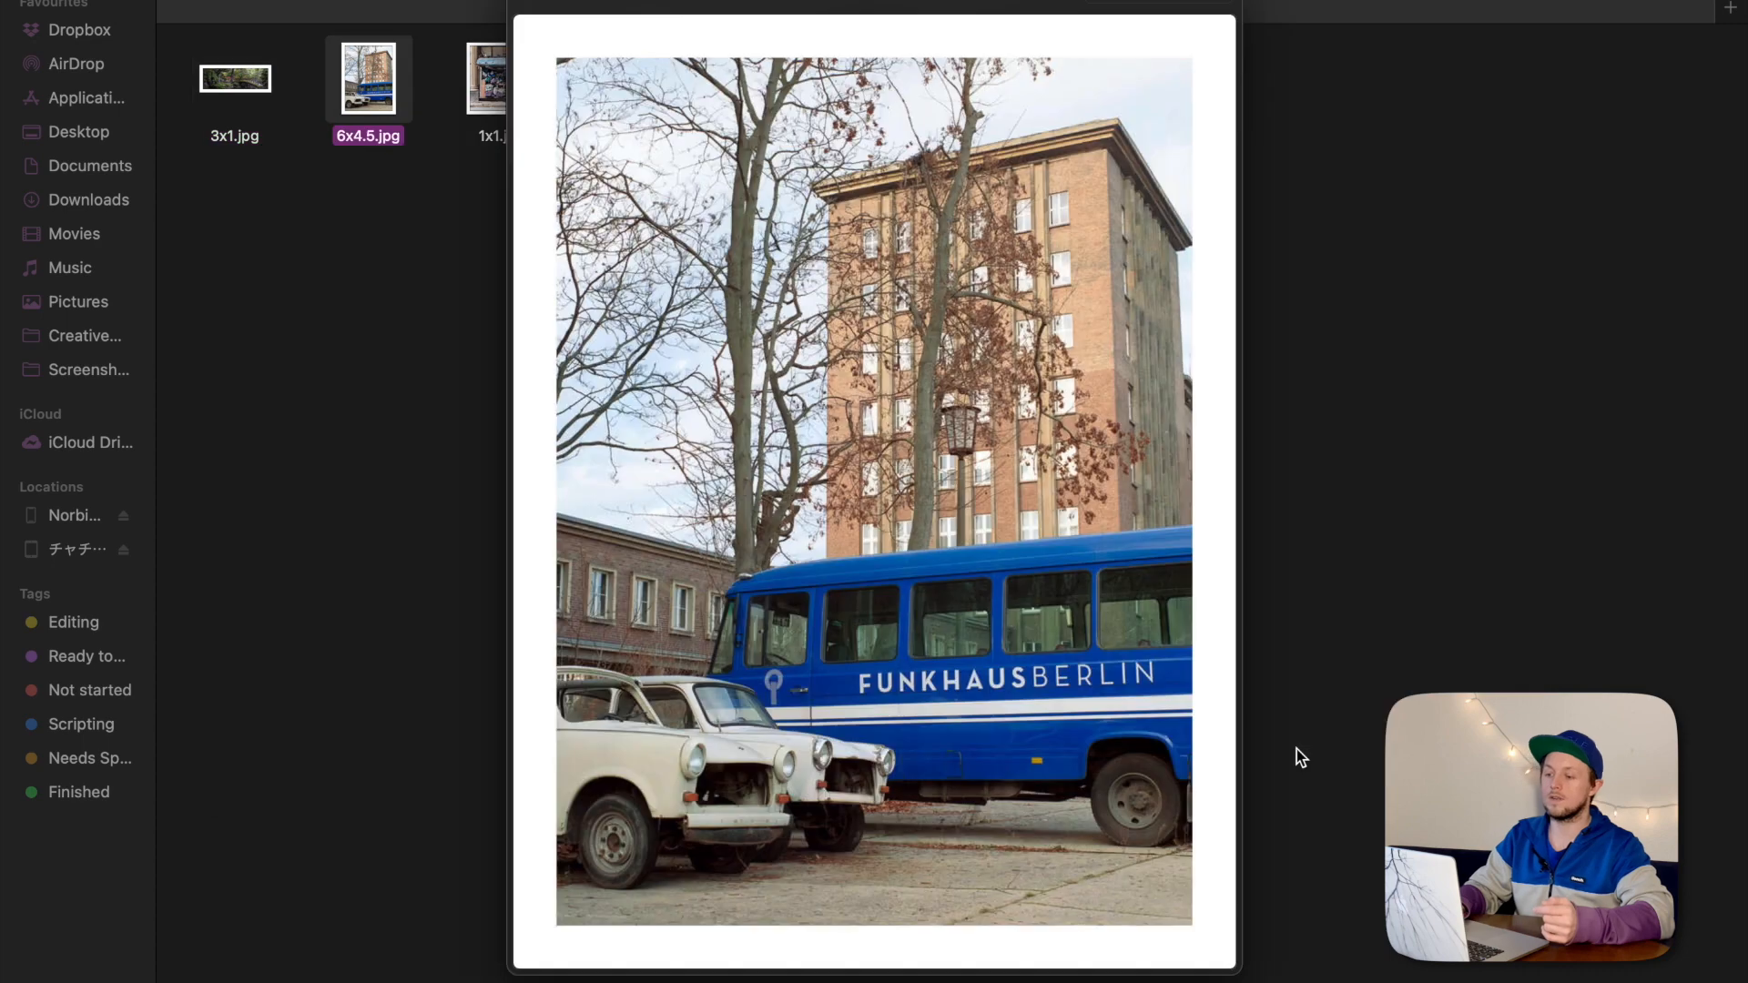
key(Right)
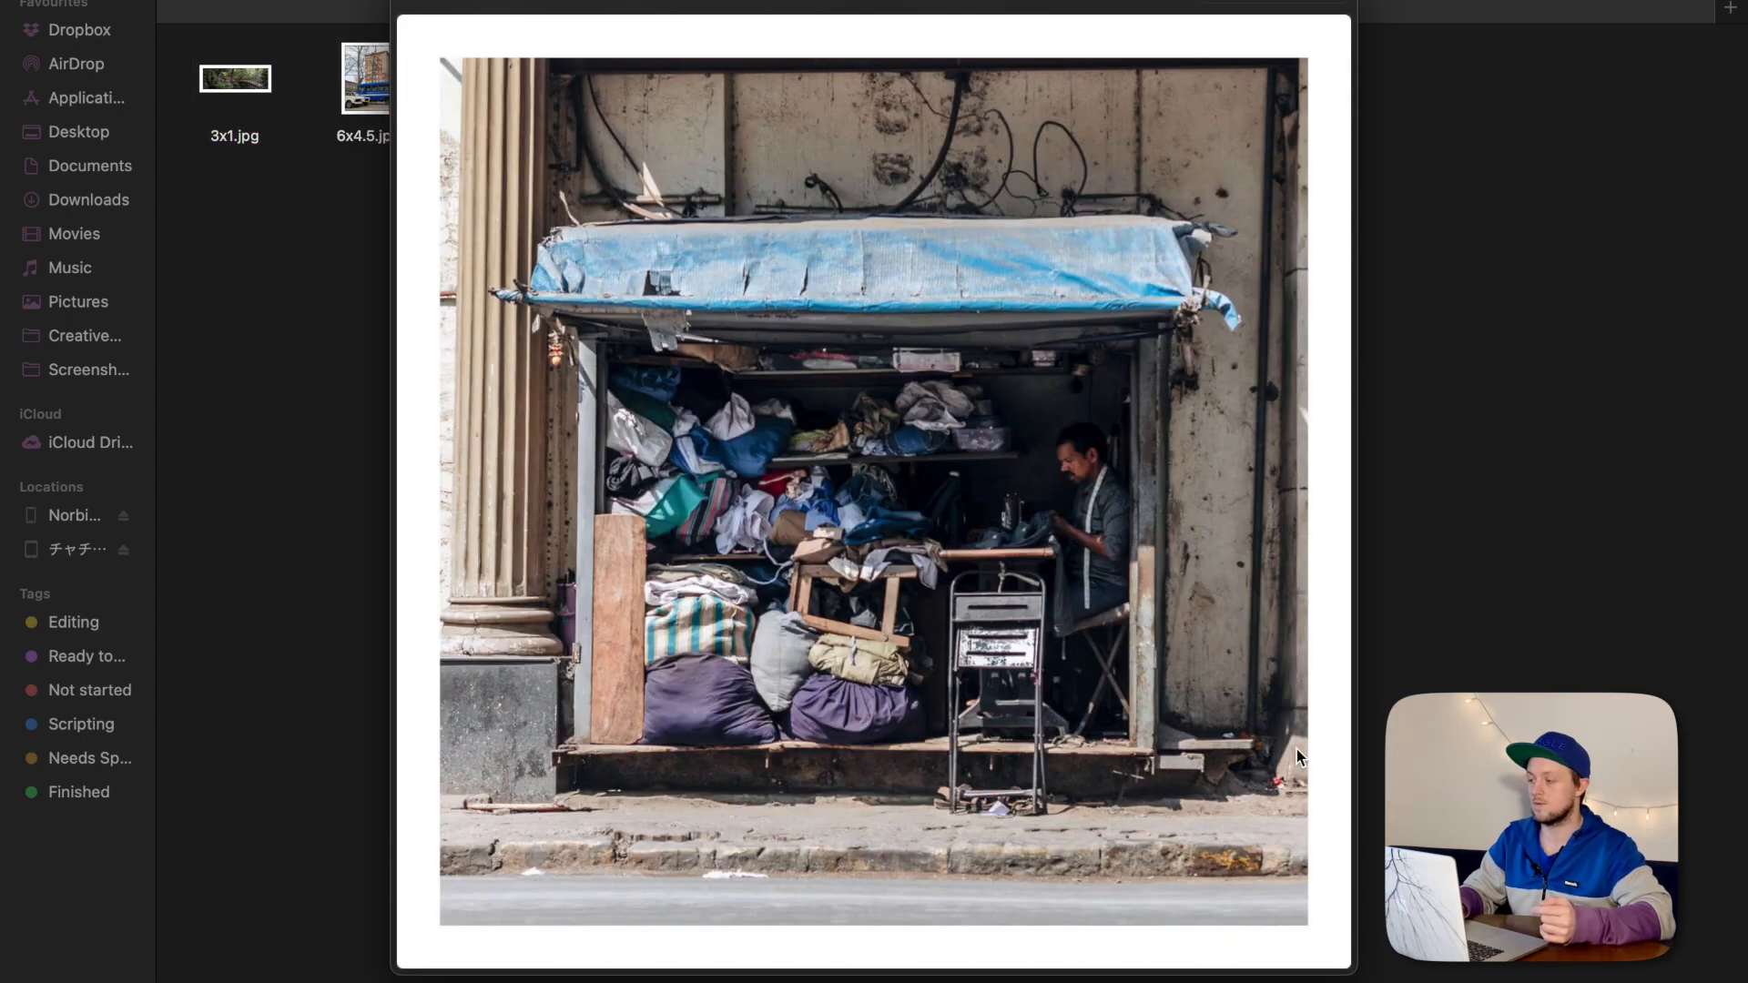
key(Right)
key(Right)
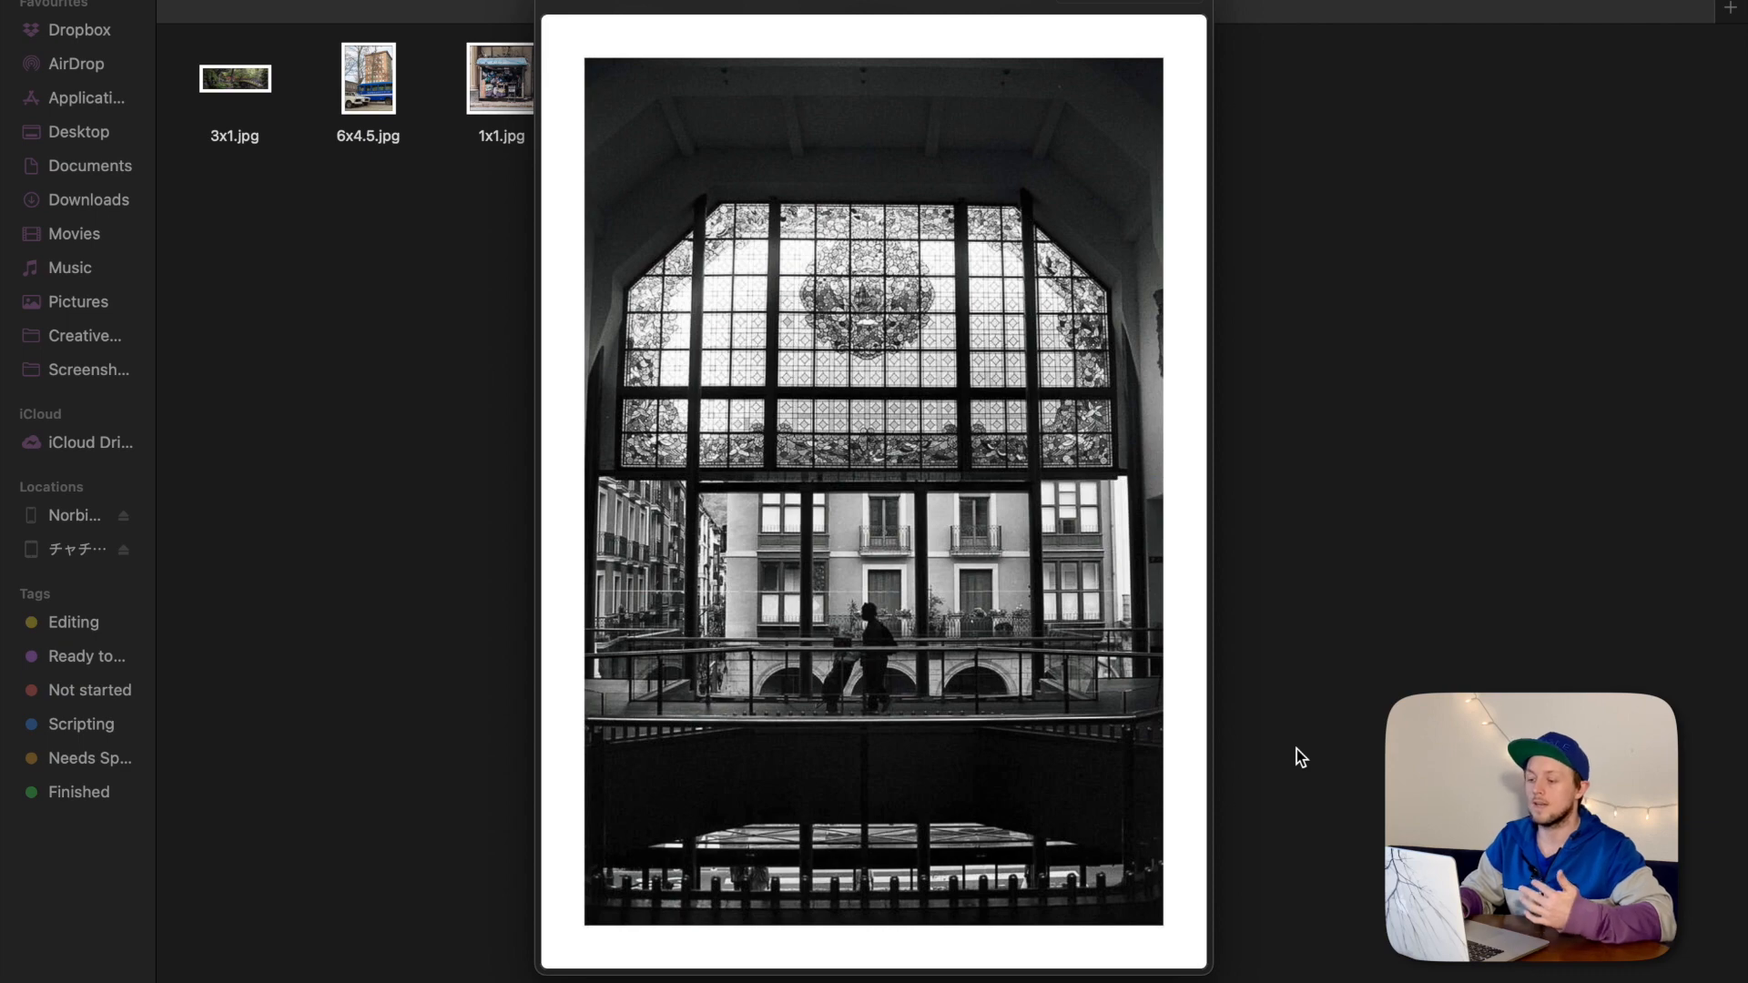
key(Left)
key(Left)
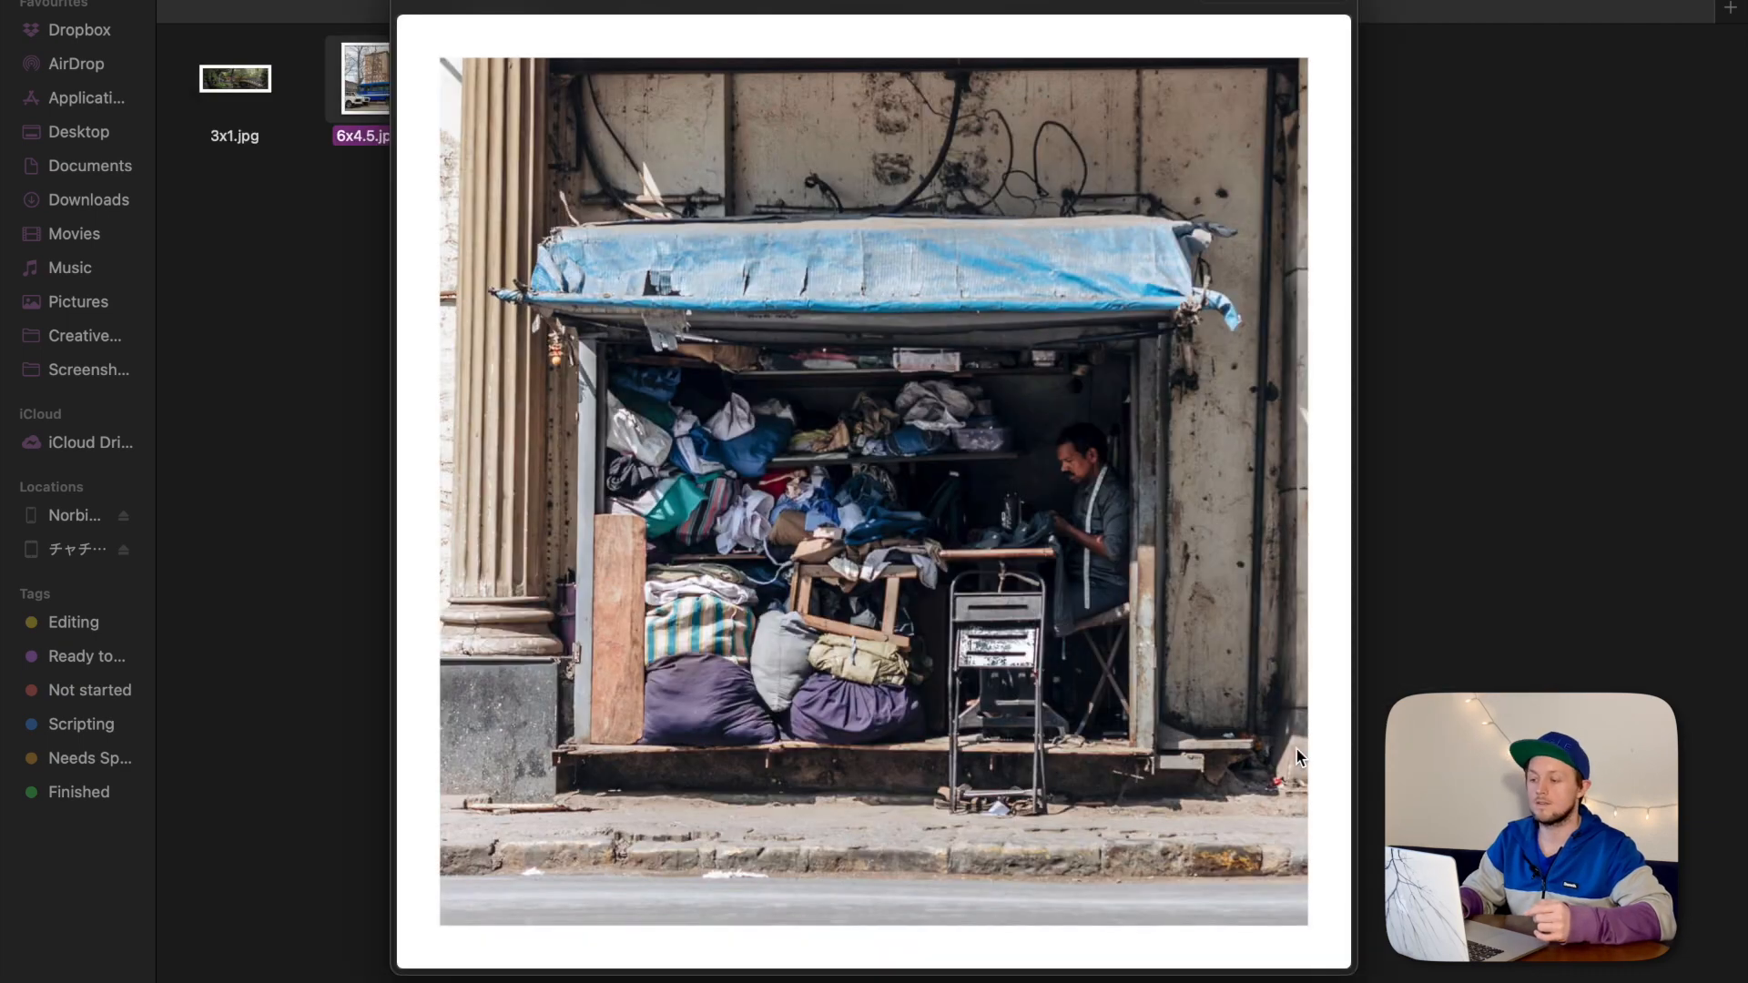
key(Left)
key(Left)
key(space)
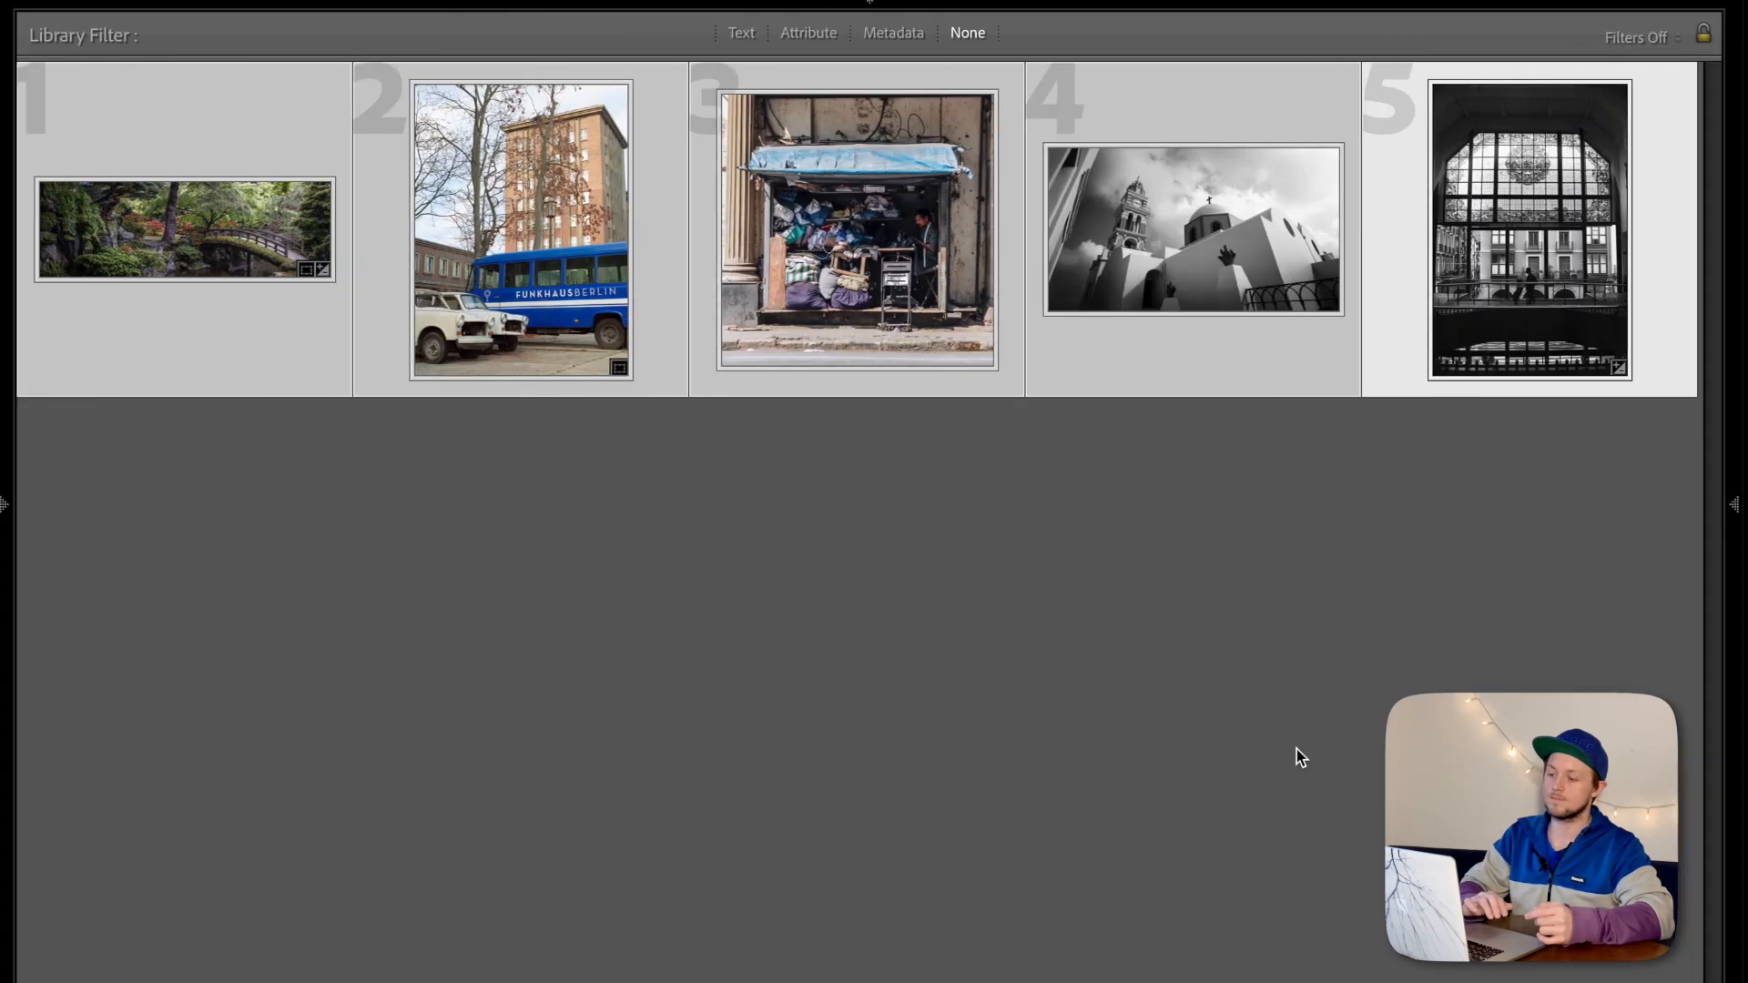